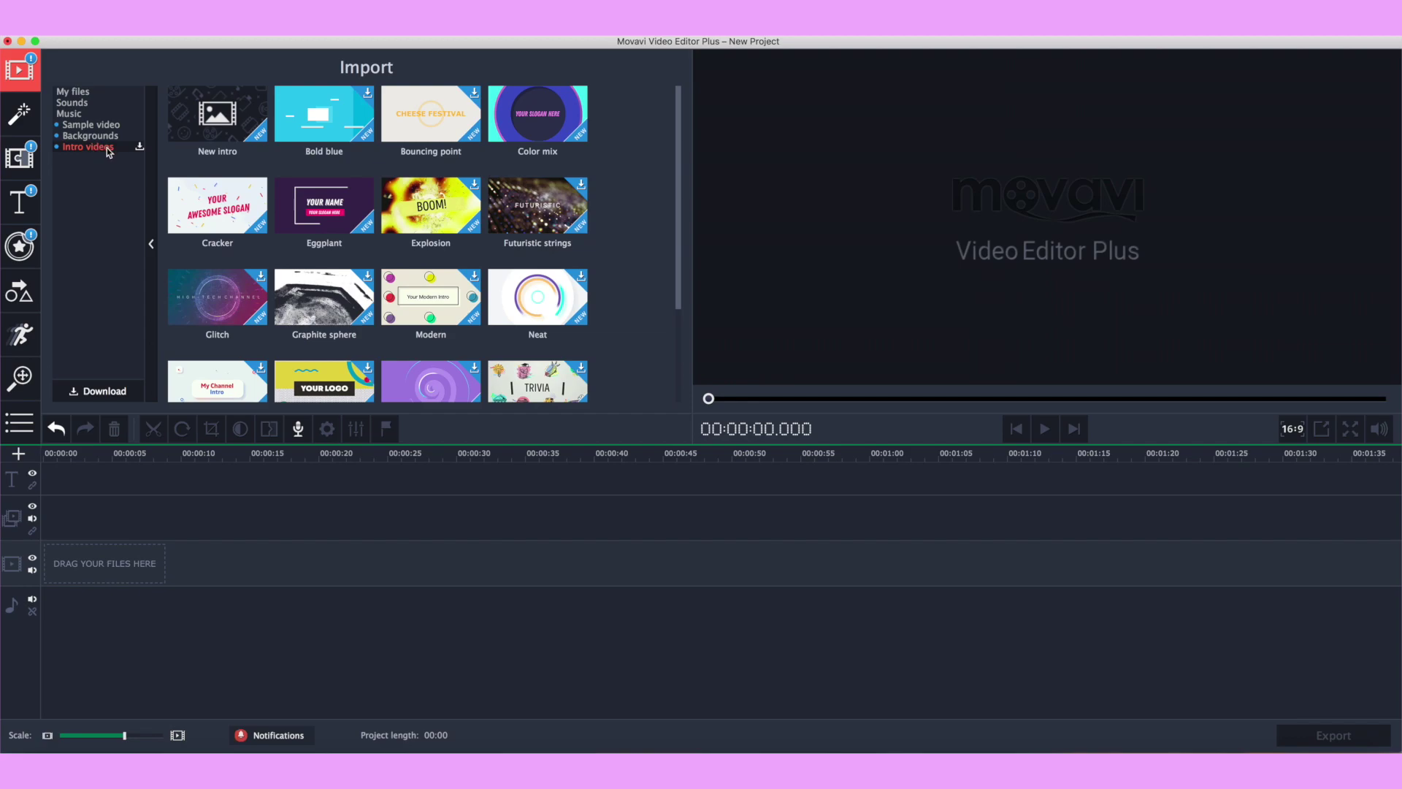
Download the Bold blue intro, then preview Bold blue and Color mix in the player.
{"action": "mouse_move", "coordinate": [679, 152]}
{"action": "left_mouse_down"}
{"action": "mouse_move", "coordinate": [683, 230]}
{"action": "mouse_move", "coordinate": [673, 139]}
{"action": "left_mouse_up"}
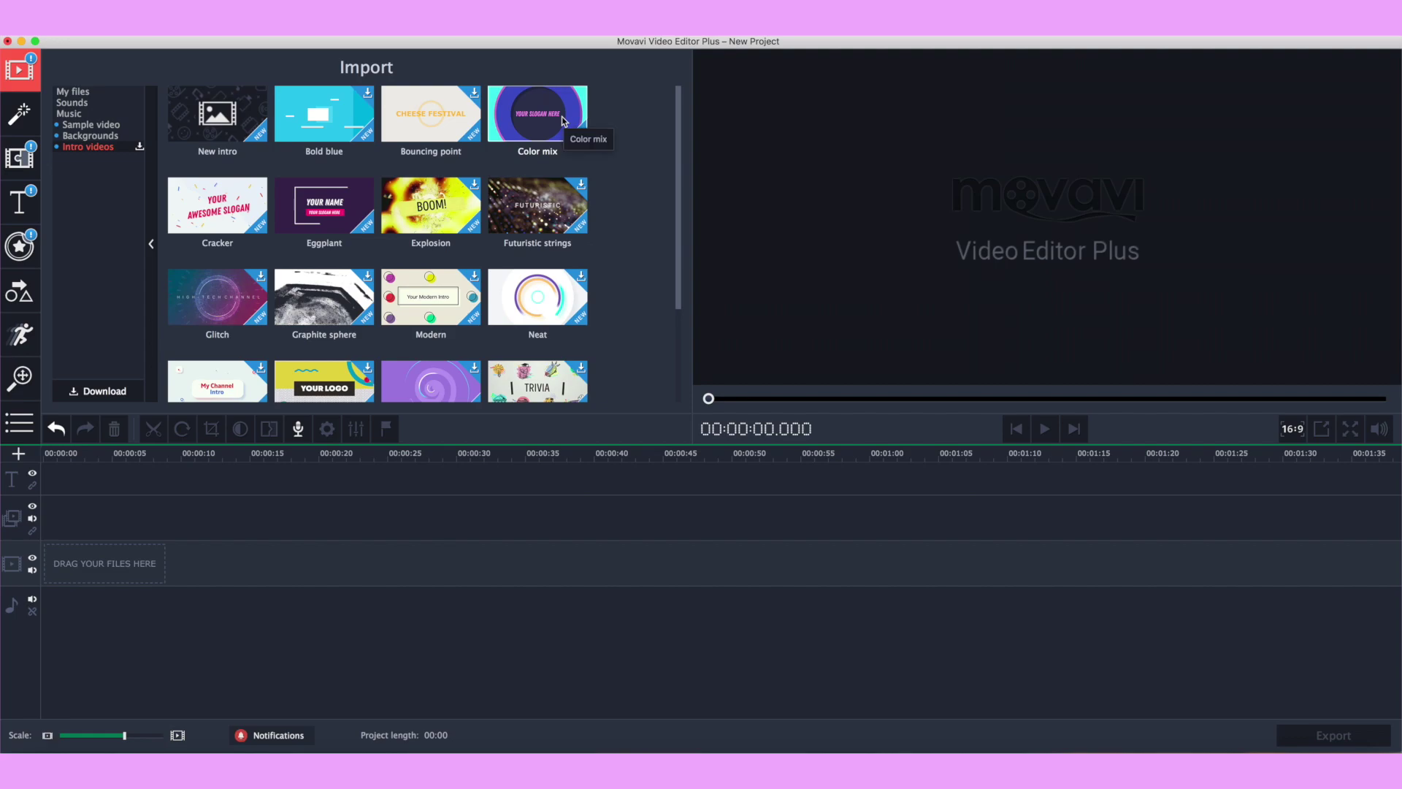
{"action": "mouse_move", "coordinate": [319, 113]}
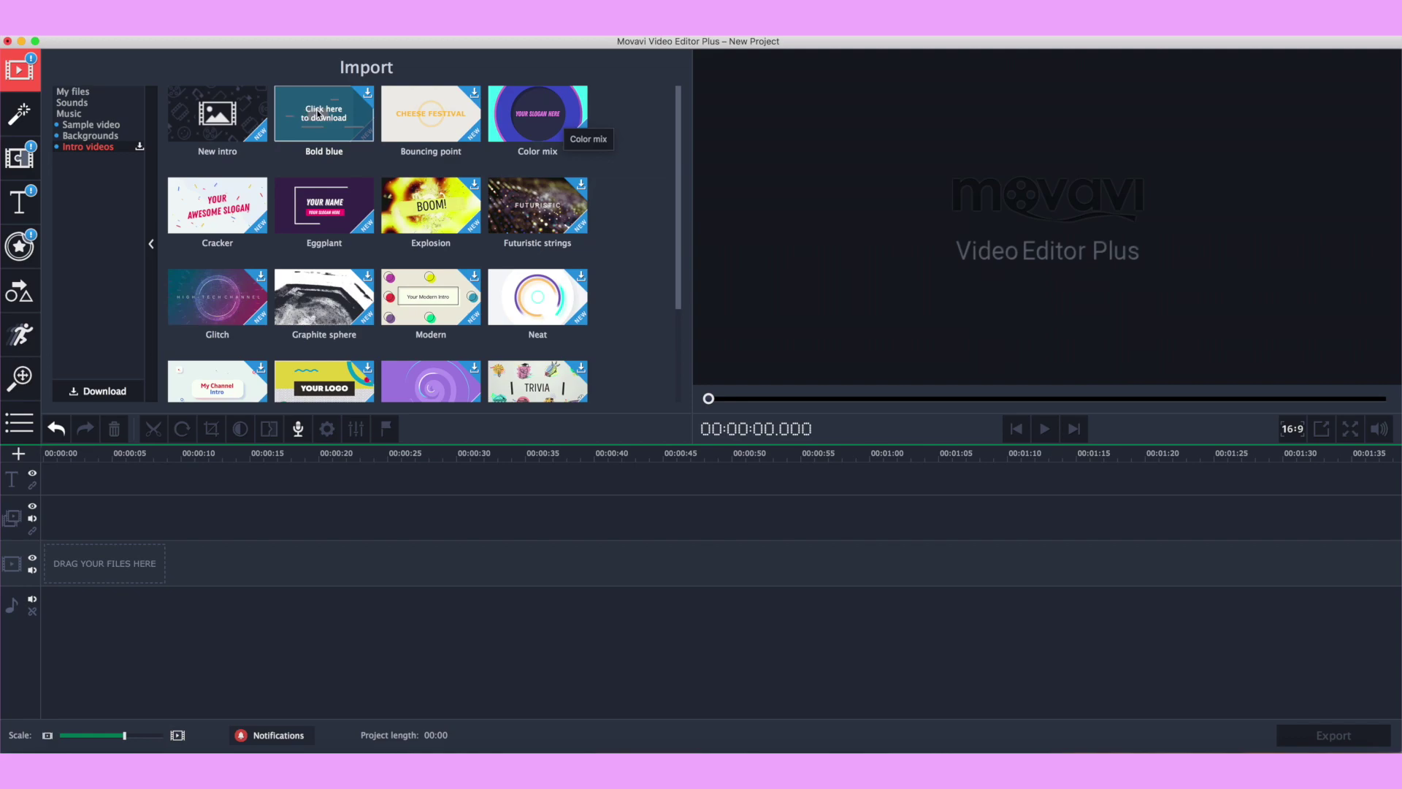
{"action": "left_click", "coordinate": [319, 113]}
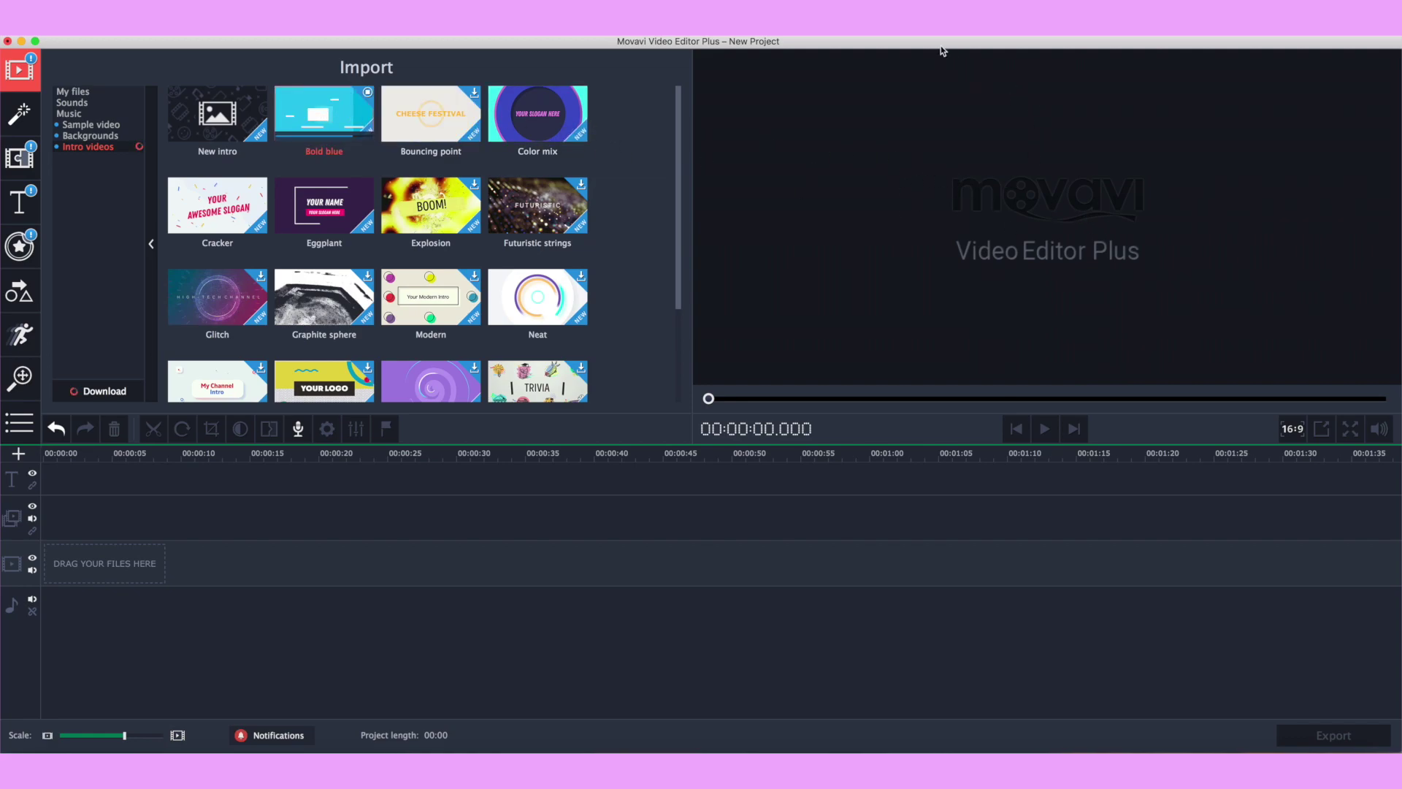
{"action": "left_click", "coordinate": [321, 116]}
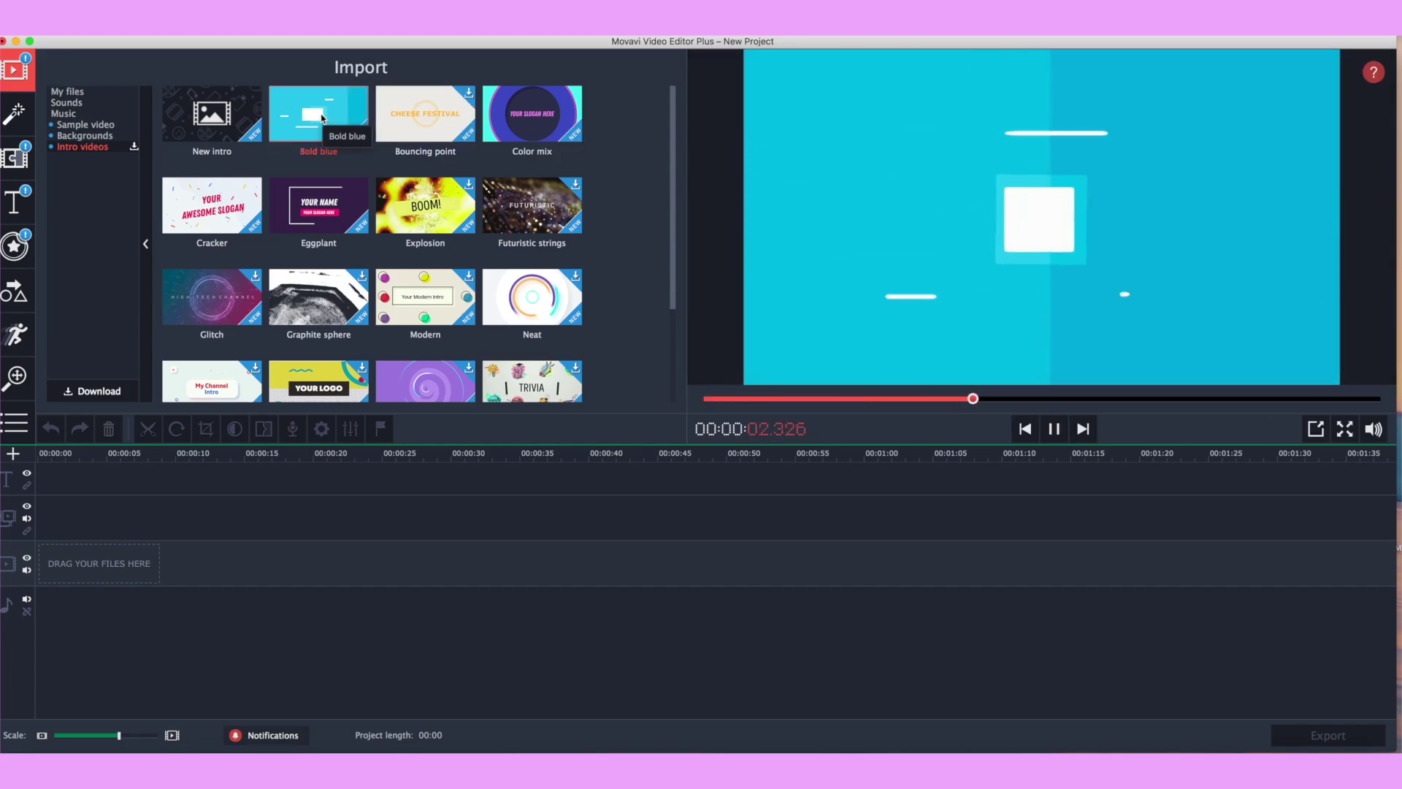
{"action": "left_click", "coordinate": [549, 119]}
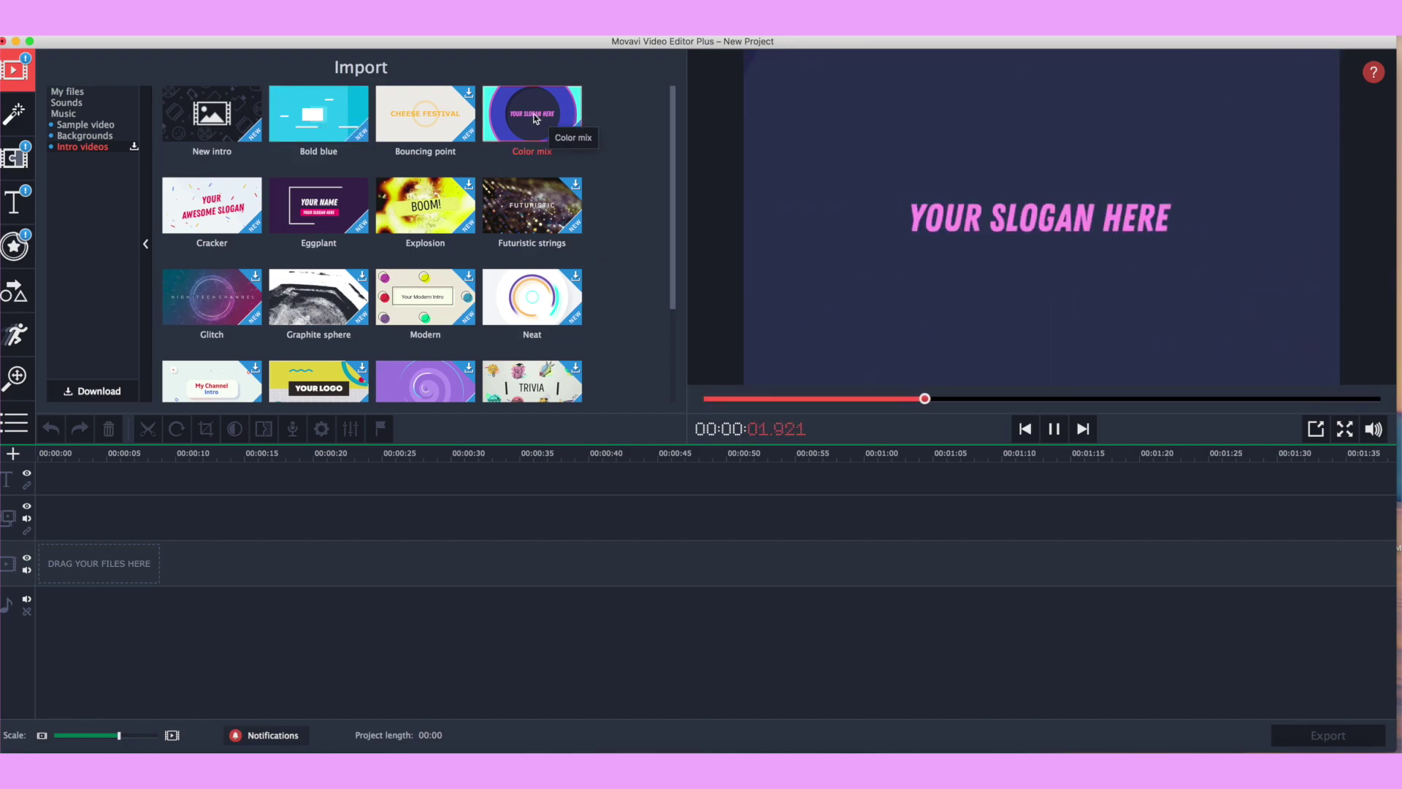
Drag the Color mix intro onto the video track and open its editor at the slogan frame.
{"action": "left_click_drag", "start_coordinate": [531, 113], "coordinate": [69, 568]}
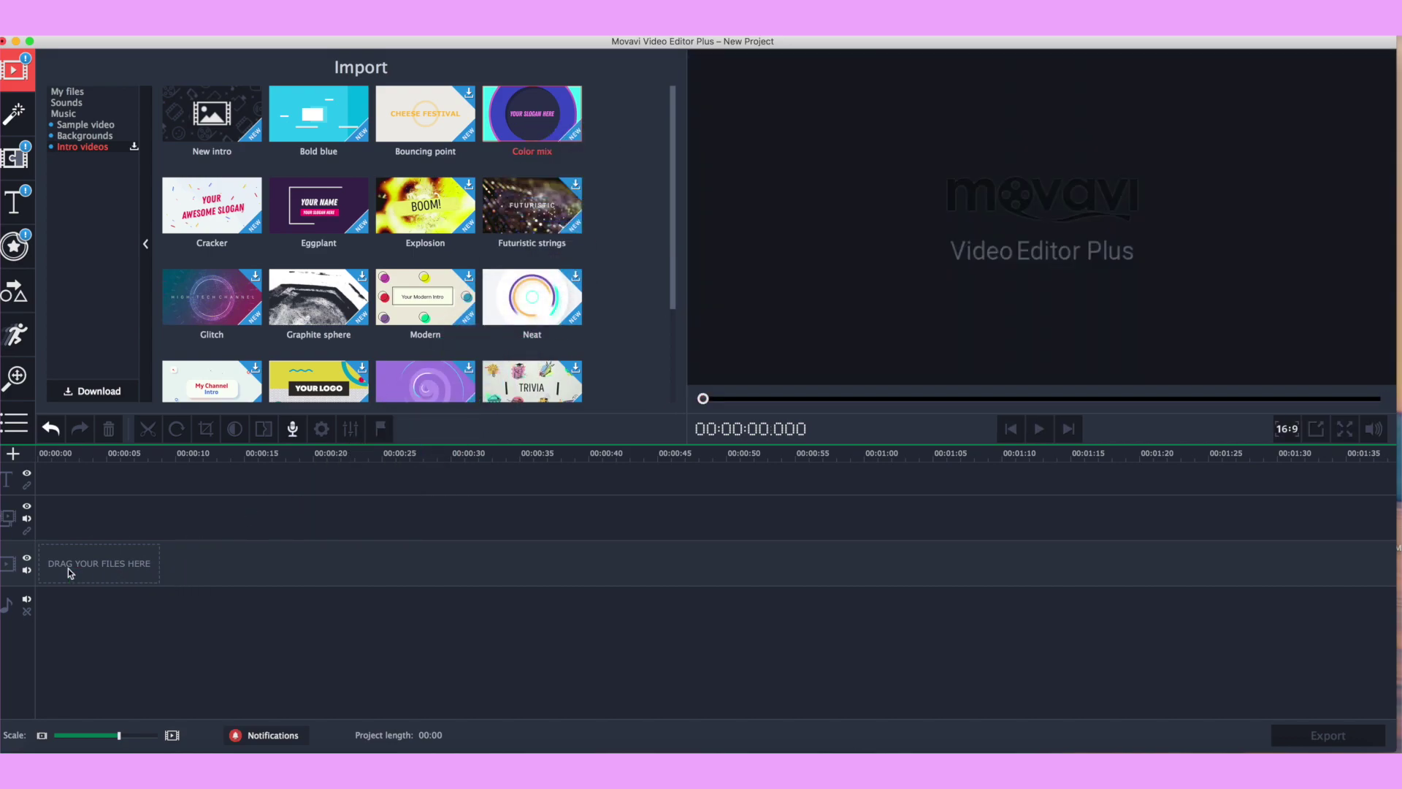
{"action": "left_click_drag", "start_coordinate": [51, 454], "coordinate": [64, 458]}
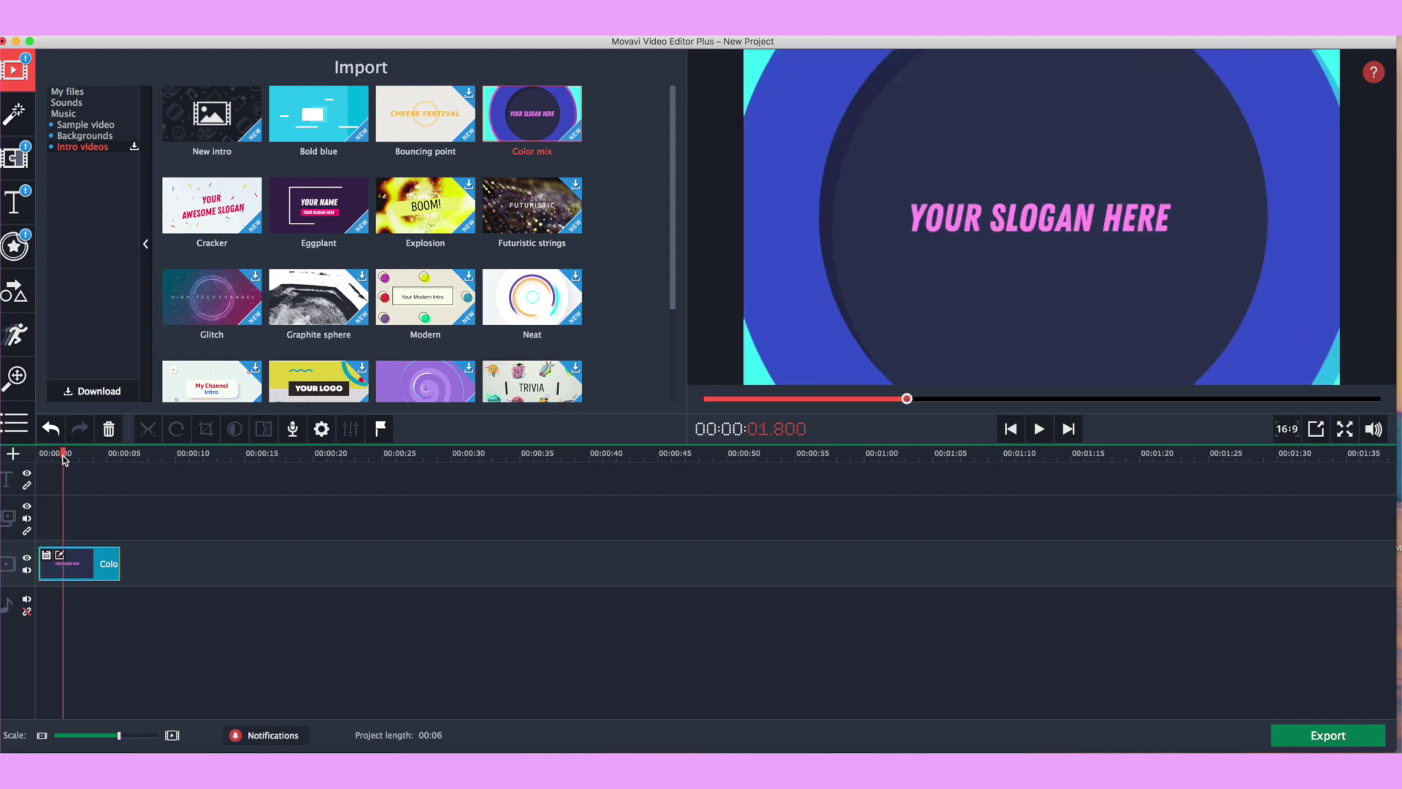
{"action": "left_click", "coordinate": [60, 560]}
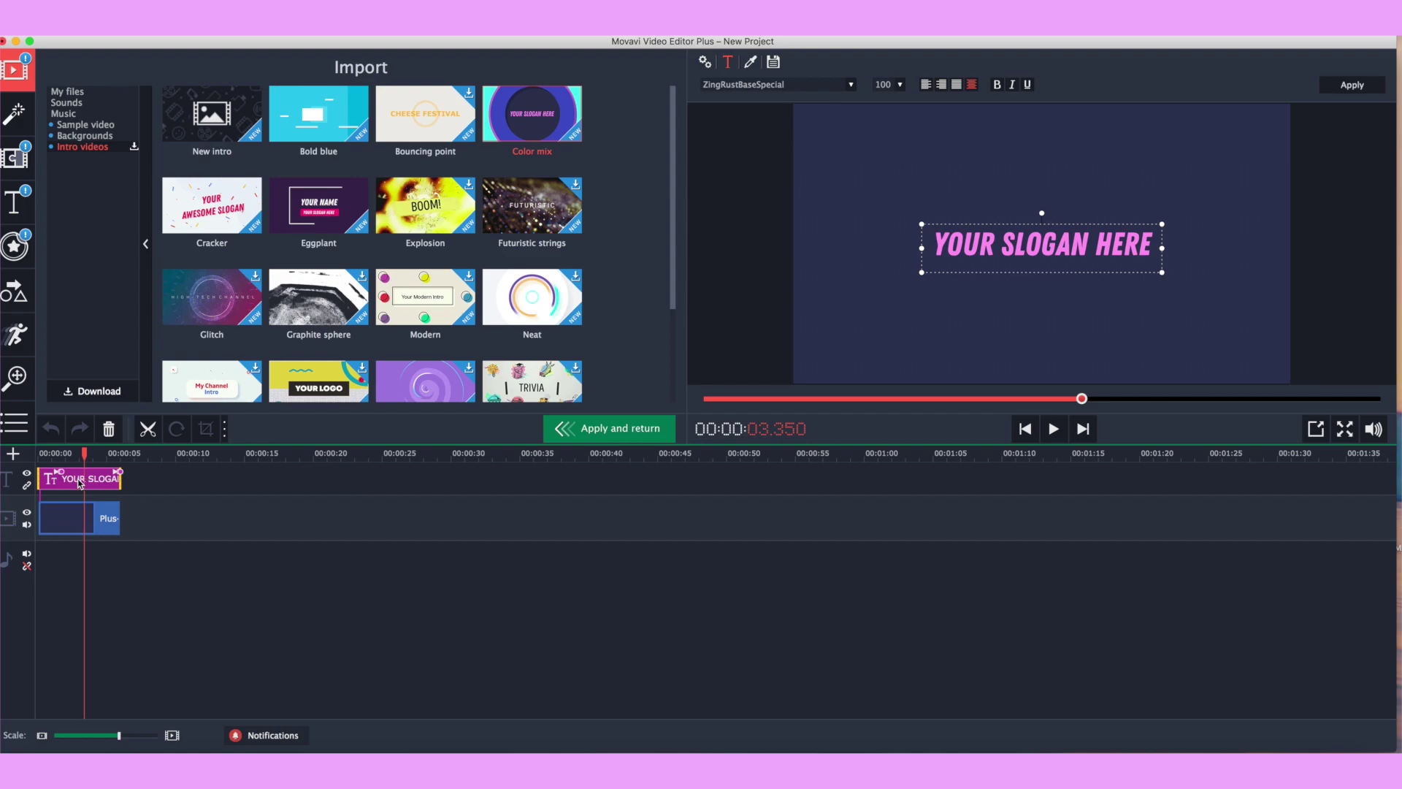
Replace the slogan with 'IEDITINGX', keep the ZingRustBaseSpecial font, and apply it.
{"action": "double_click", "coordinate": [1154, 244]}
{"action": "key", "text": "BackSpace"}
{"action": "key", "text": "BackSpace"}
{"action": "key", "text": "BackSpace"}
{"action": "key", "text": "BackSpace"}
{"action": "key", "text": "BackSpace"}
{"action": "key", "text": "BackSpace"}
{"action": "key", "text": "BackSpace"}
{"action": "key", "text": "BackSpace"}
{"action": "key", "text": "BackSpace"}
{"action": "key", "text": "BackSpace"}
{"action": "key", "text": "BackSpace"}
{"action": "key", "text": "BackSpace"}
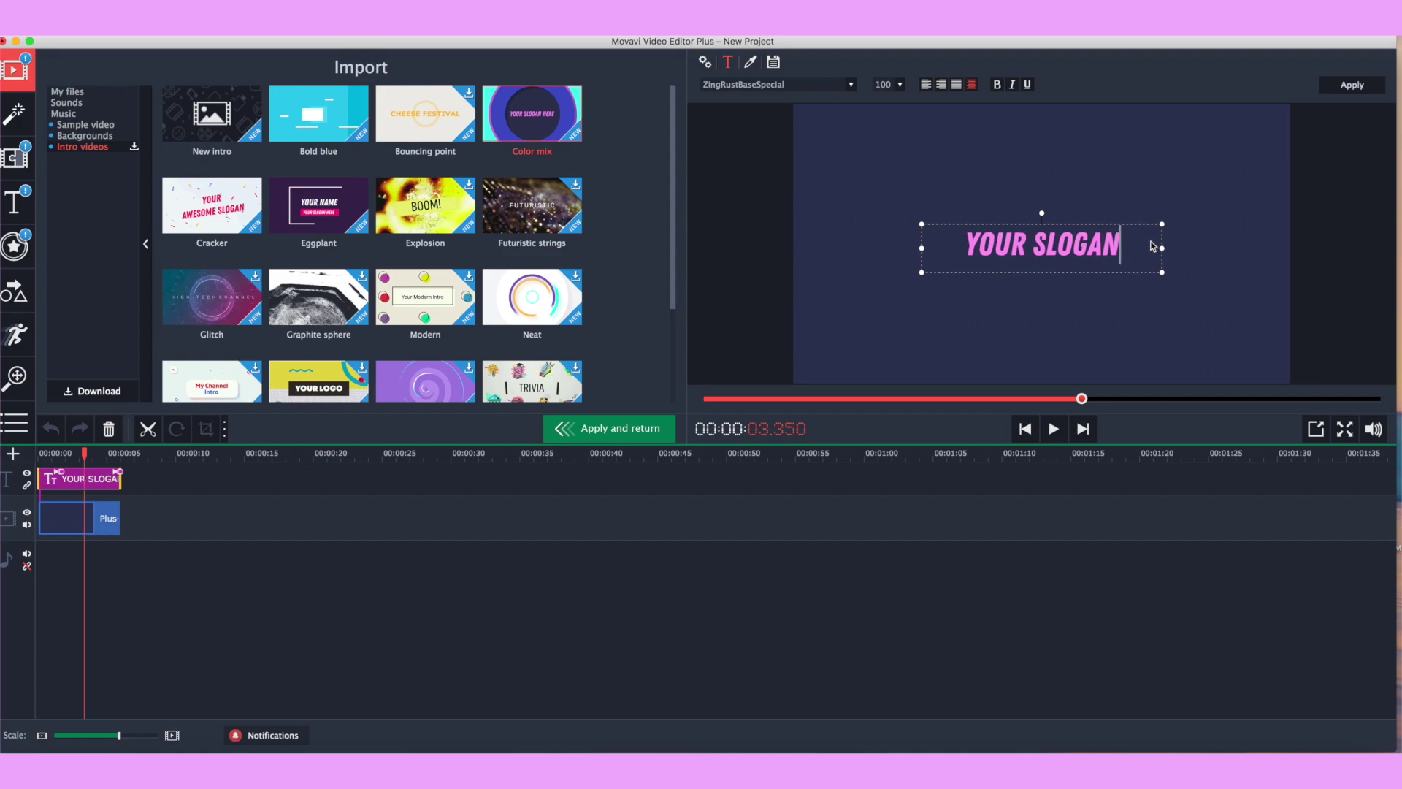
{"action": "key", "text": "BackSpace"}
{"action": "type", "text": "IEDITINGX"}
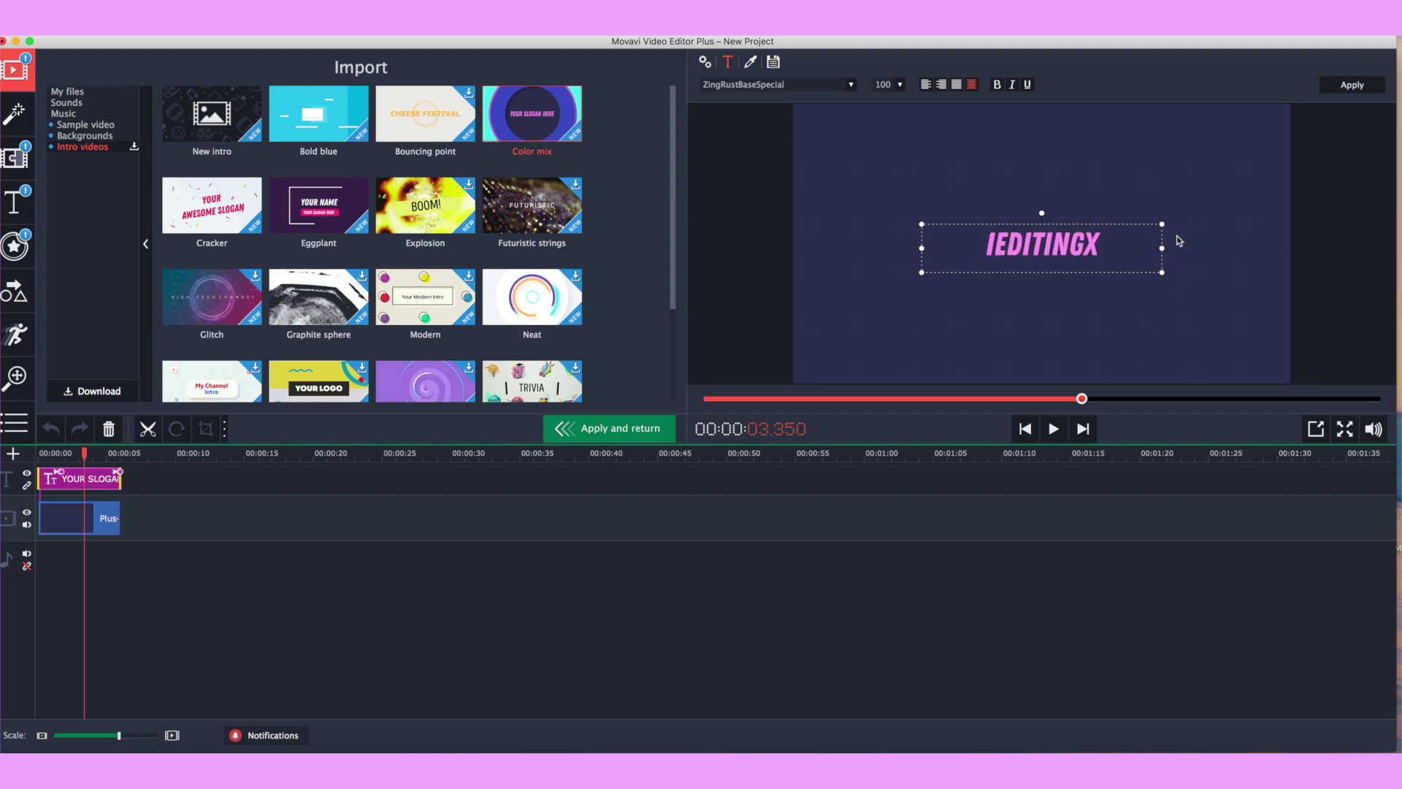
{"action": "left_click", "coordinate": [760, 85]}
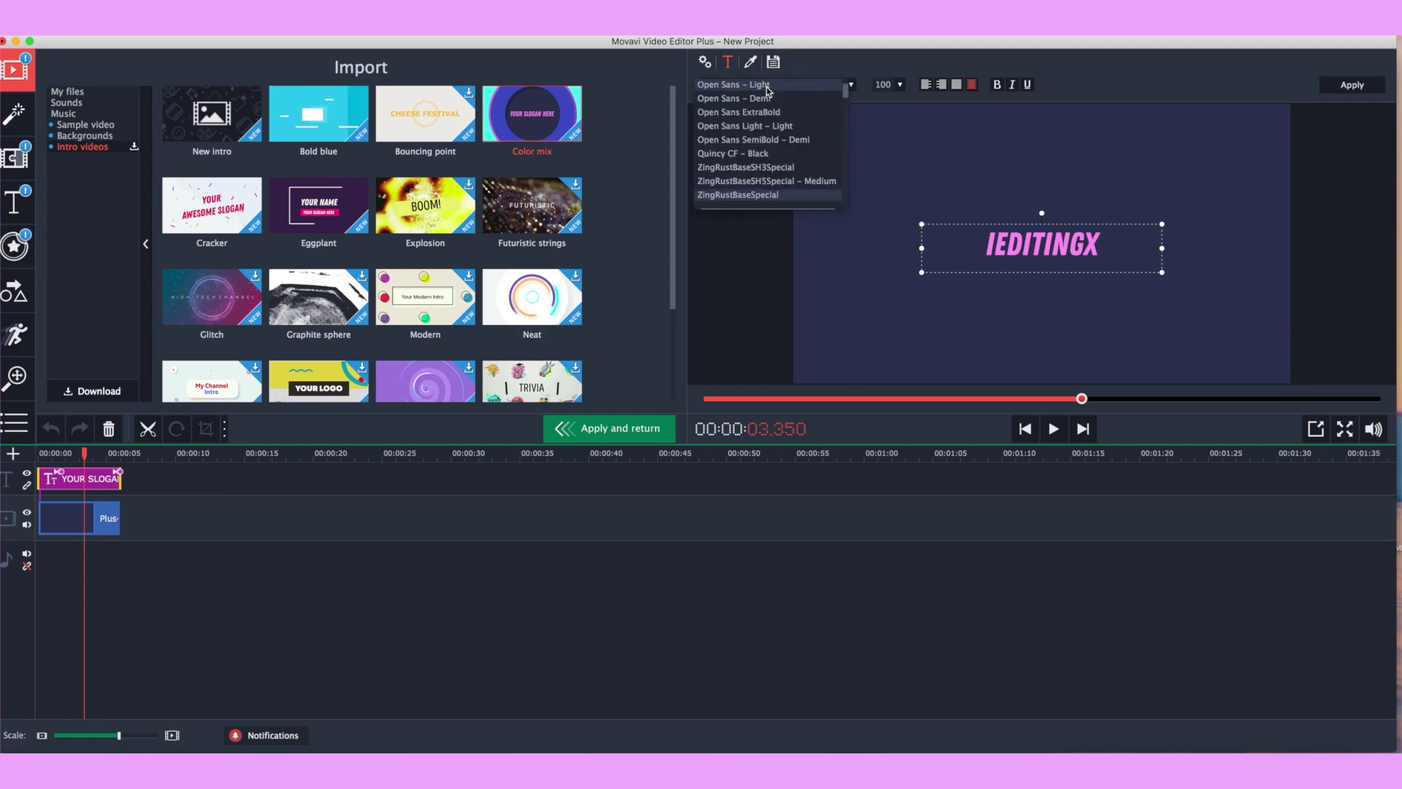
{"action": "scroll", "coordinate": [833, 86], "scroll_direction": "down", "scroll_amount": 3}
{"action": "left_click", "coordinate": [851, 85]}
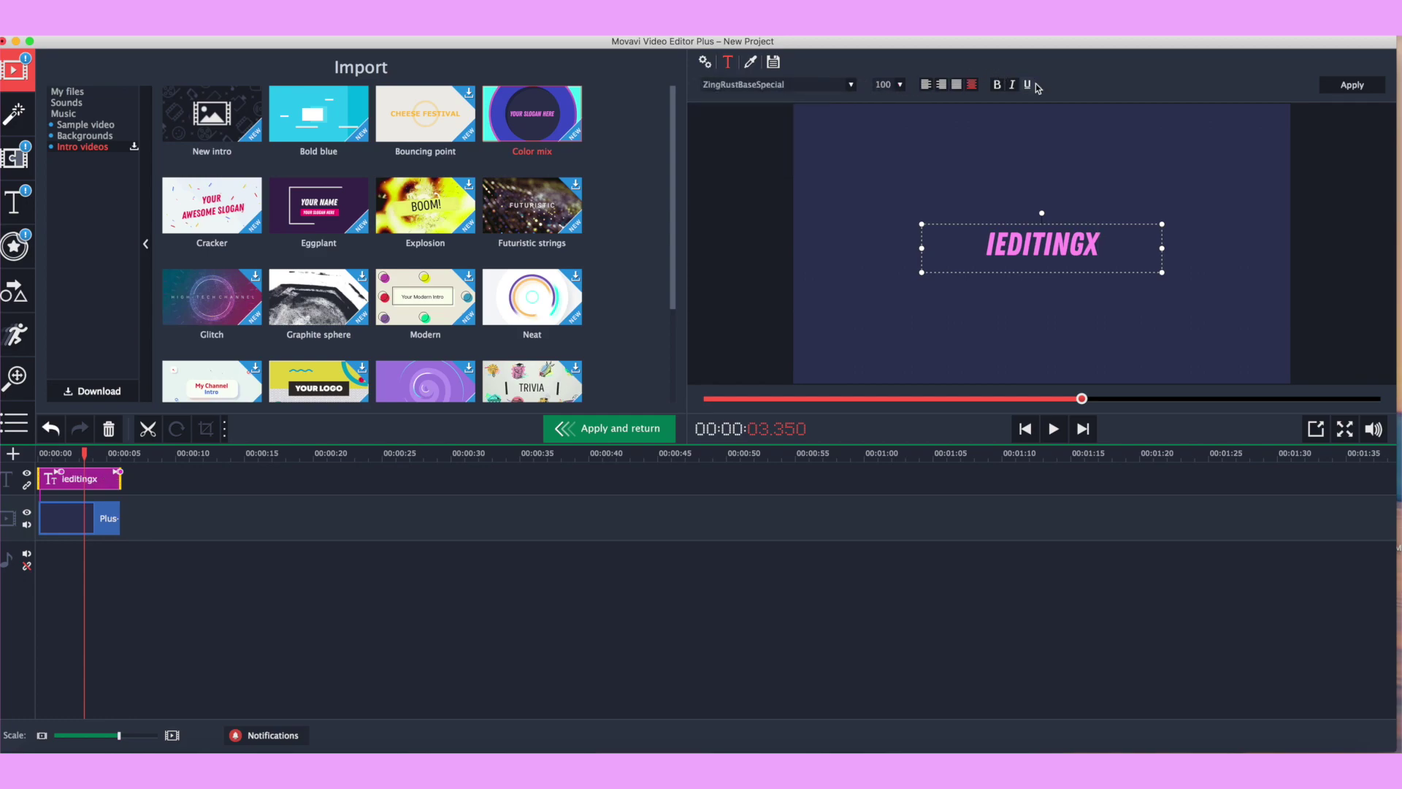
{"action": "left_click", "coordinate": [1353, 86]}
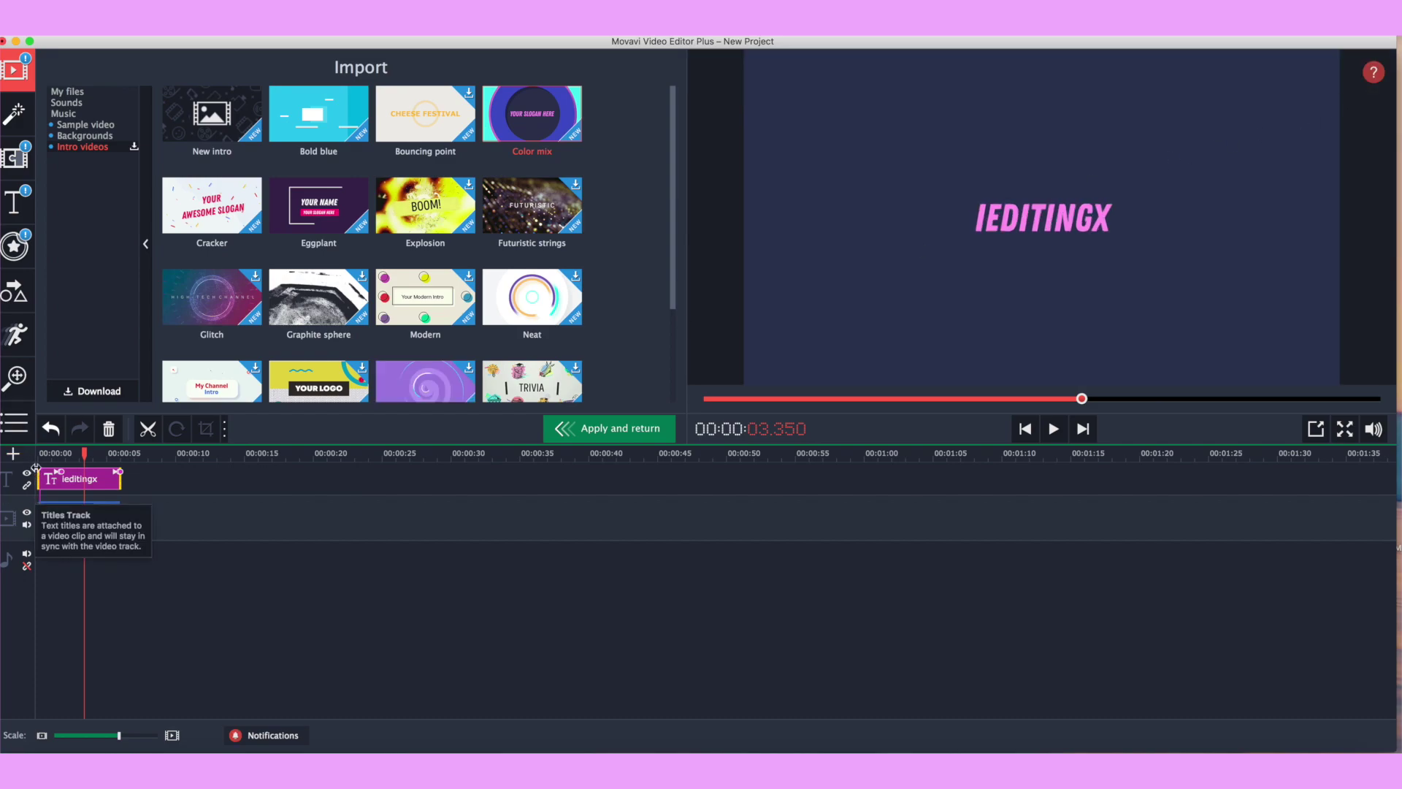
Play the intro from the start to check the IEDITINGX title, then apply and return.
{"action": "left_click_drag", "start_coordinate": [85, 454], "coordinate": [38, 454]}
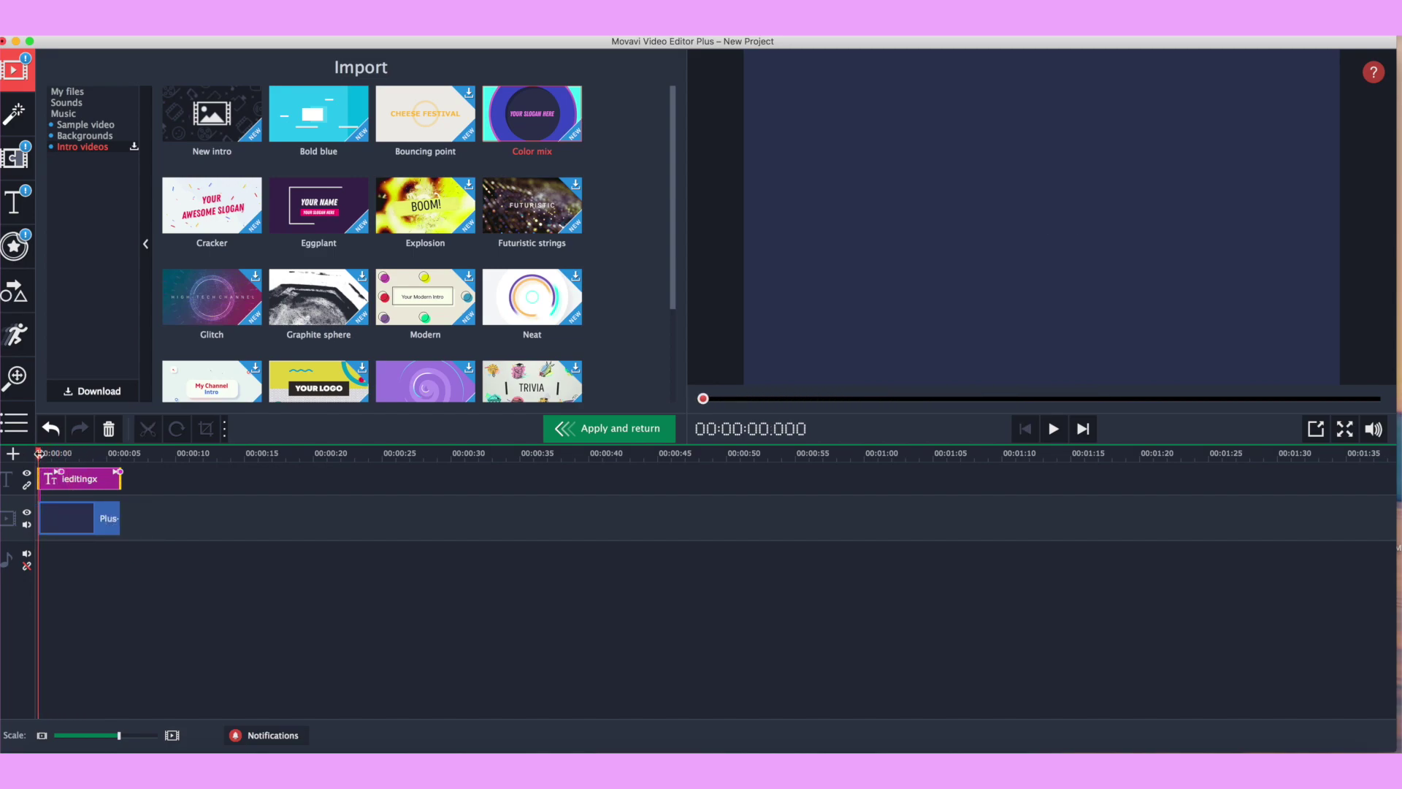
{"action": "left_click", "coordinate": [1060, 436]}
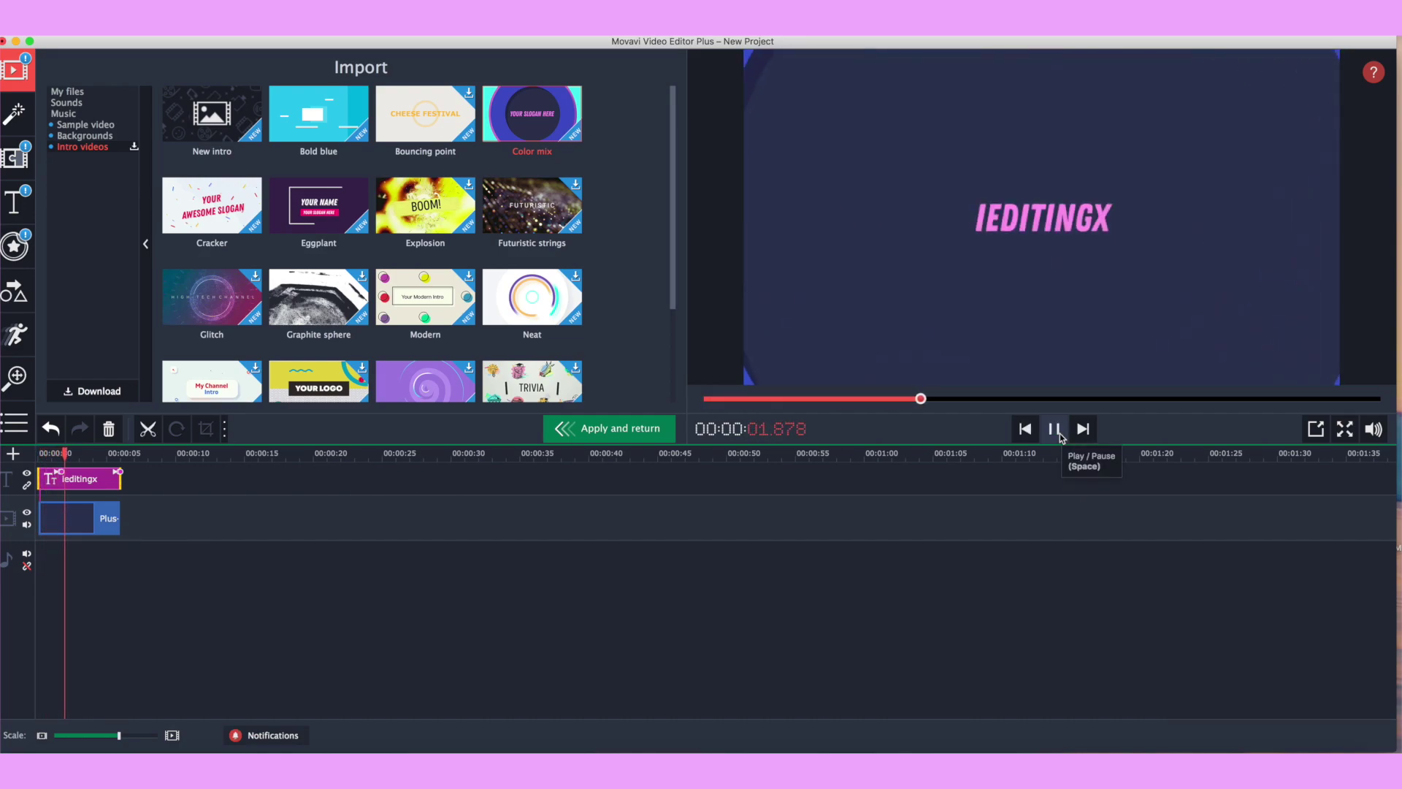
{"action": "left_click", "coordinate": [1054, 439]}
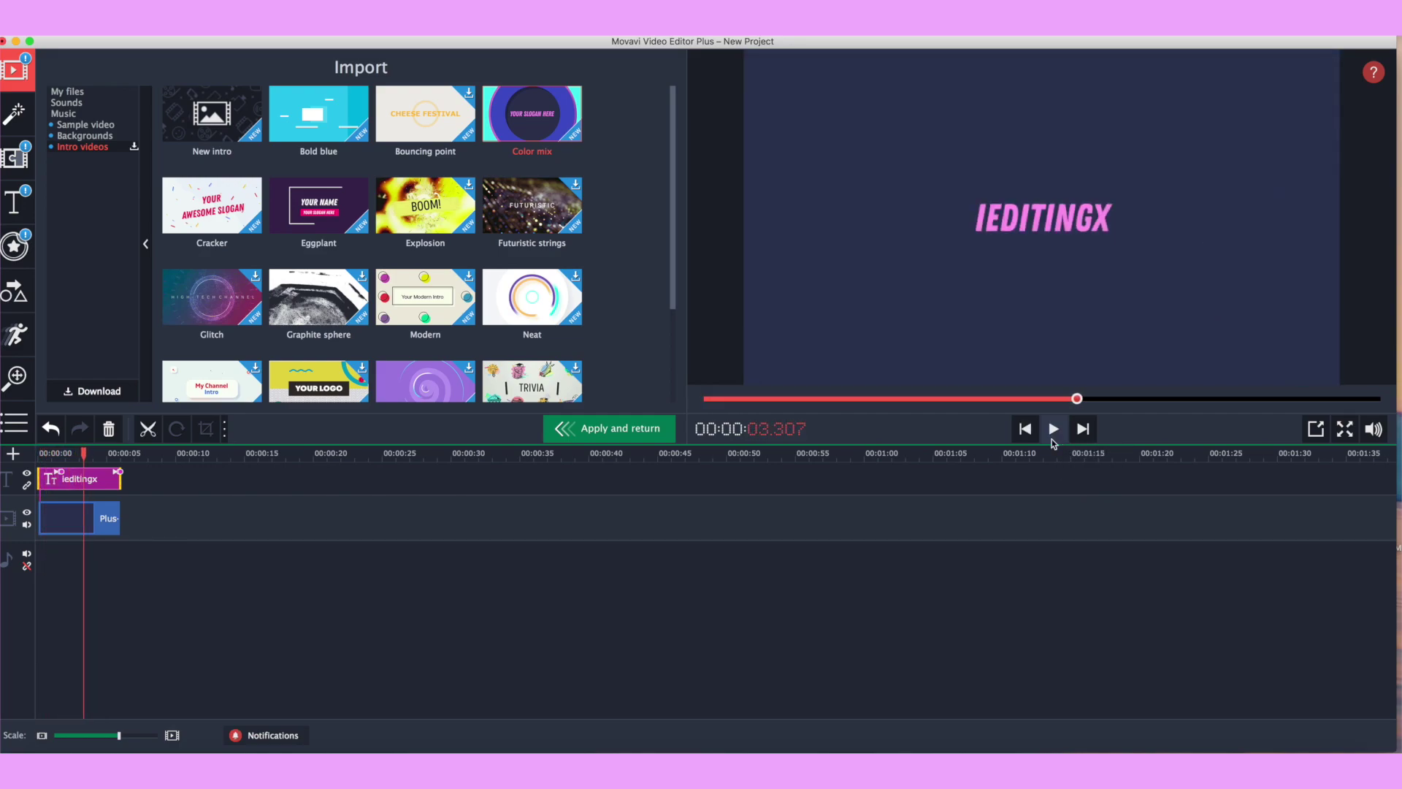
{"action": "left_click", "coordinate": [613, 428]}
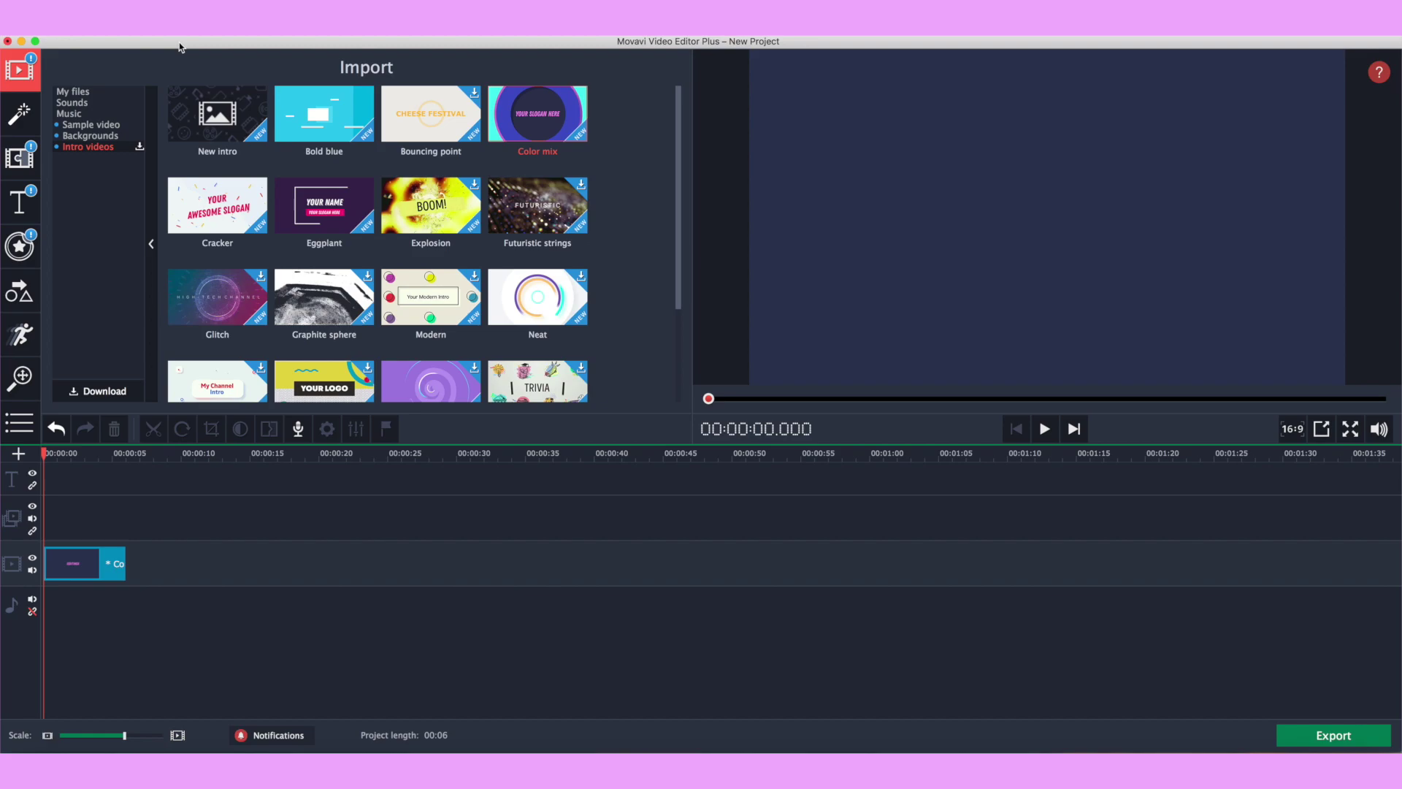
Drag the Blue gradient background (5.png) onto the video track after the intro and select it.
{"action": "left_click", "coordinate": [93, 140]}
{"action": "scroll", "coordinate": [398, 182], "scroll_direction": "down", "scroll_amount": 2}
{"action": "scroll", "coordinate": [398, 182], "scroll_direction": "down", "scroll_amount": 5}
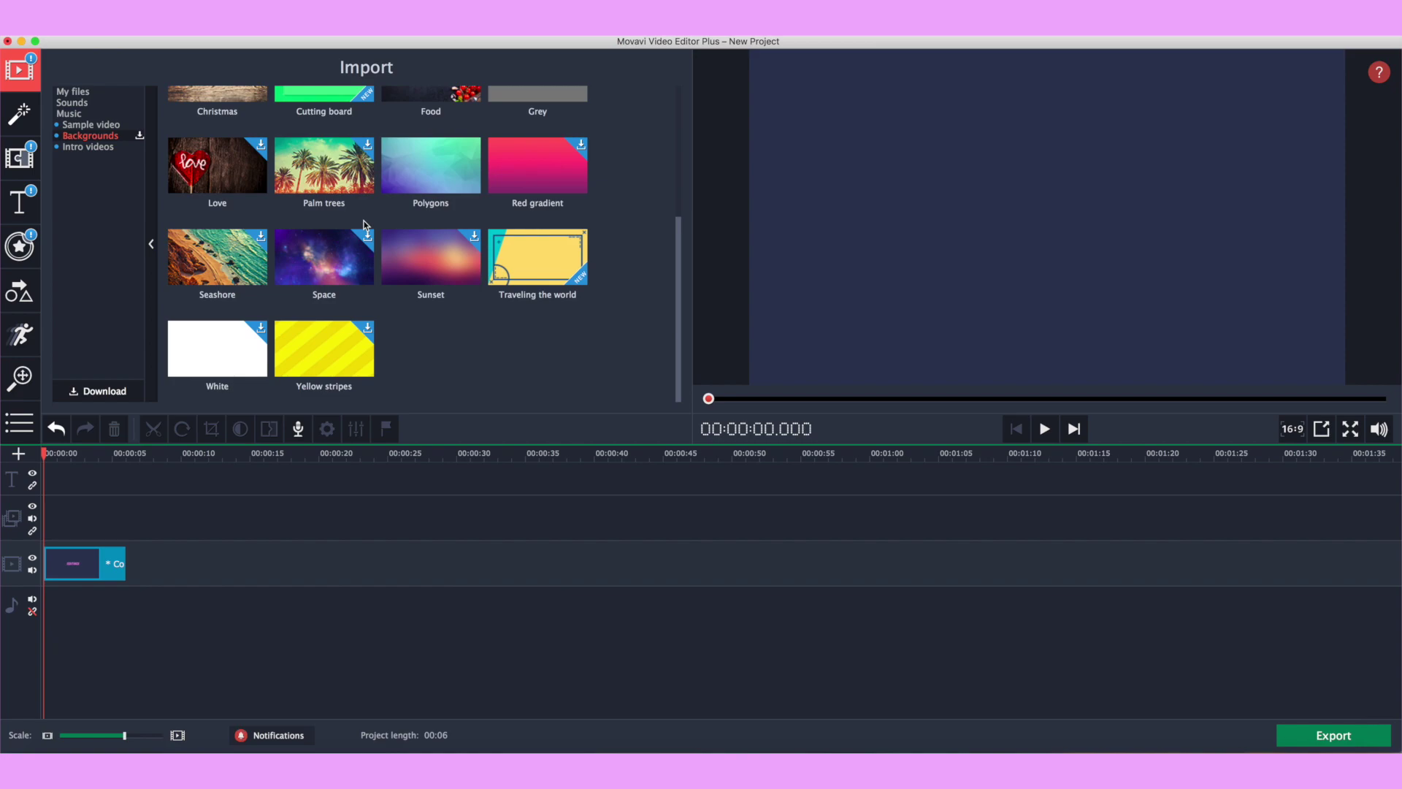
{"action": "scroll", "coordinate": [364, 220], "scroll_direction": "up", "scroll_amount": 7}
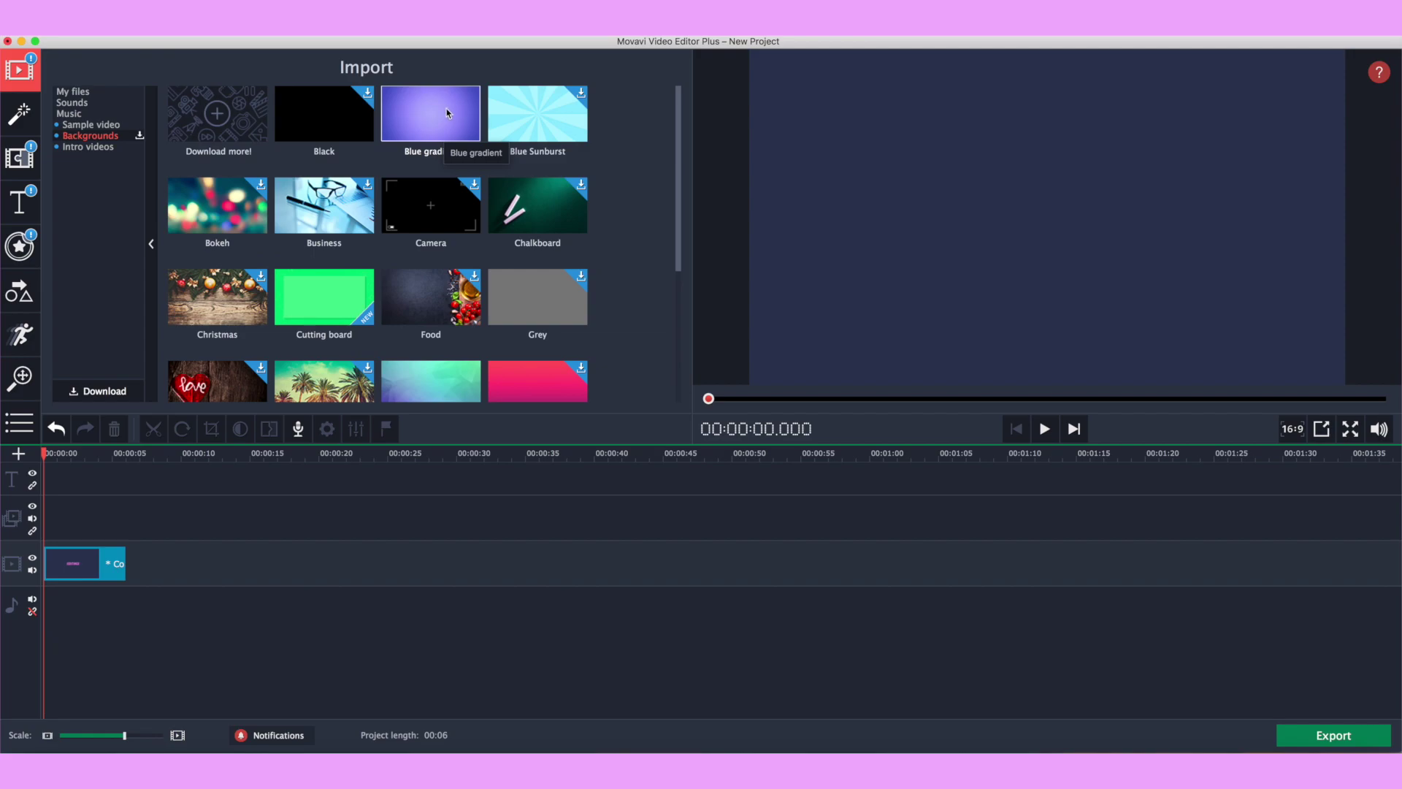
{"action": "left_click_drag", "start_coordinate": [424, 111], "coordinate": [139, 555]}
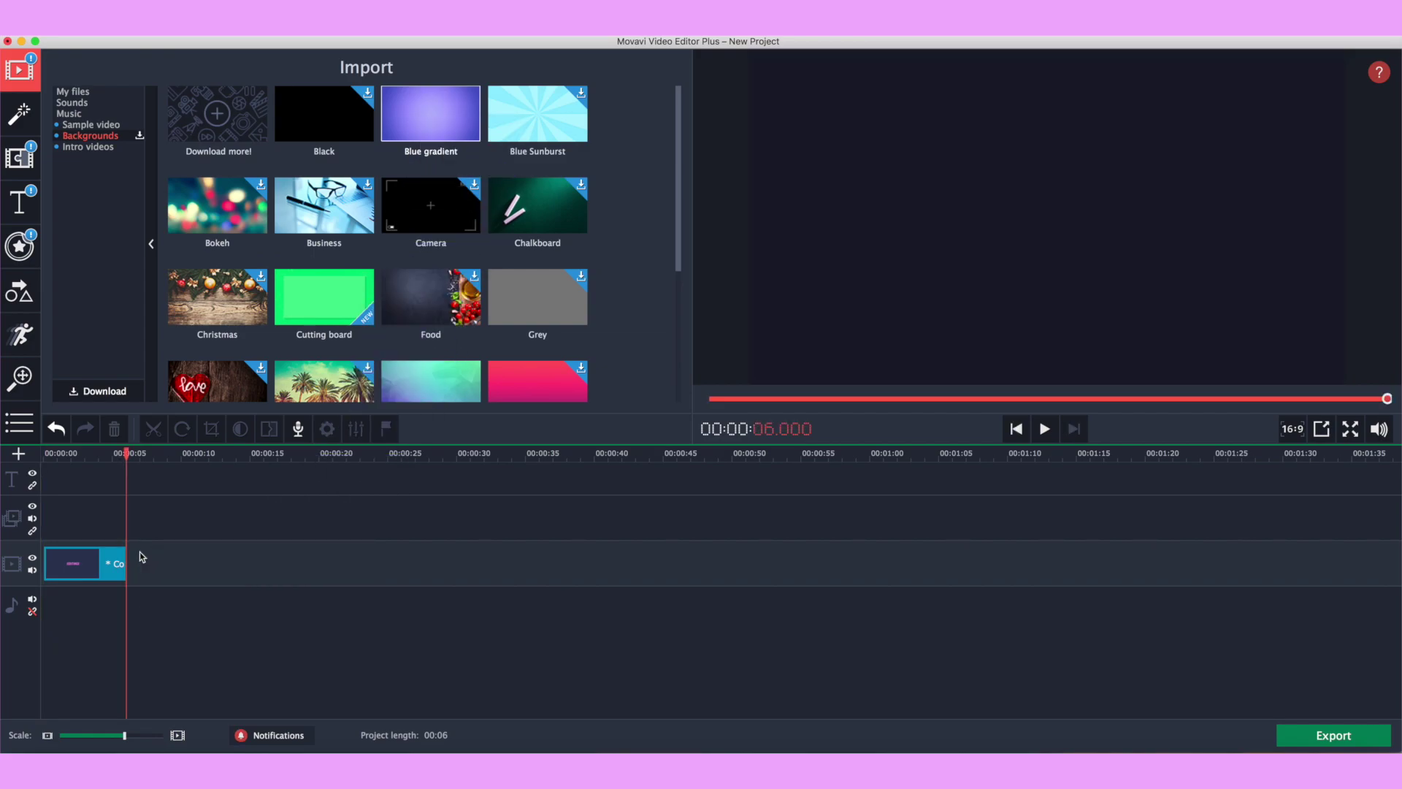
{"action": "left_click_drag", "start_coordinate": [127, 455], "coordinate": [147, 456]}
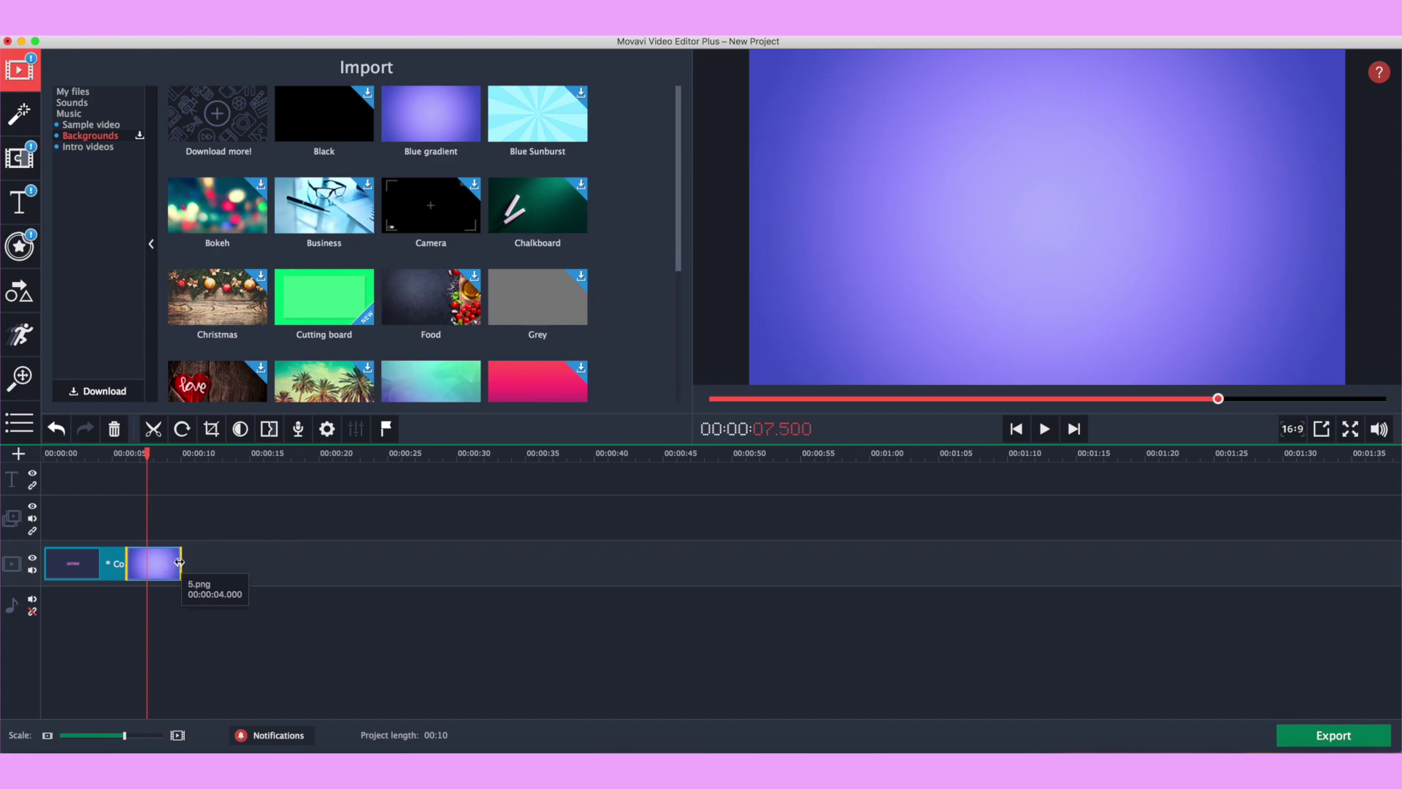
{"action": "left_click", "coordinate": [148, 574]}
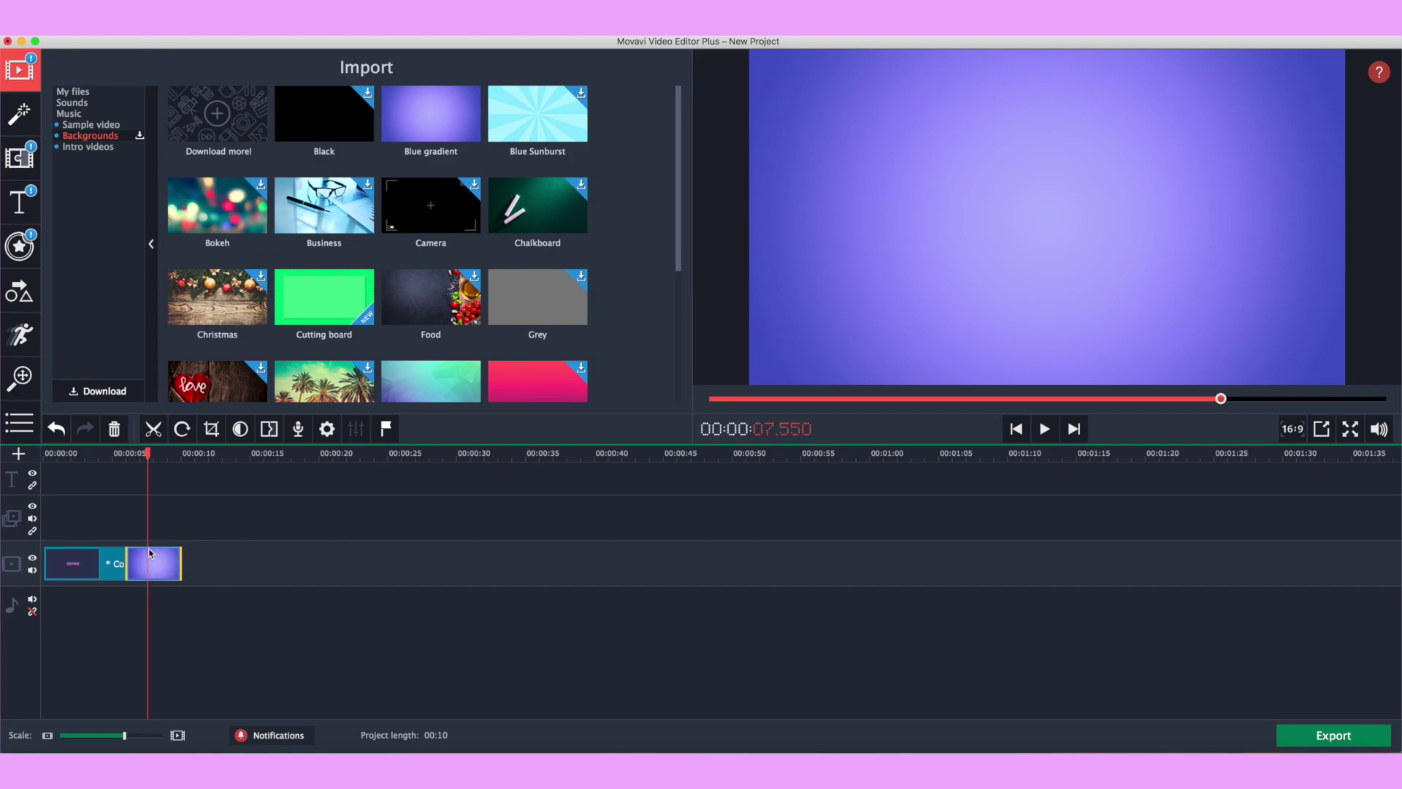
Shift the gradient clip's Hue to 117 in Manual Adjustments, making it pink.
{"action": "left_click", "coordinate": [240, 429]}
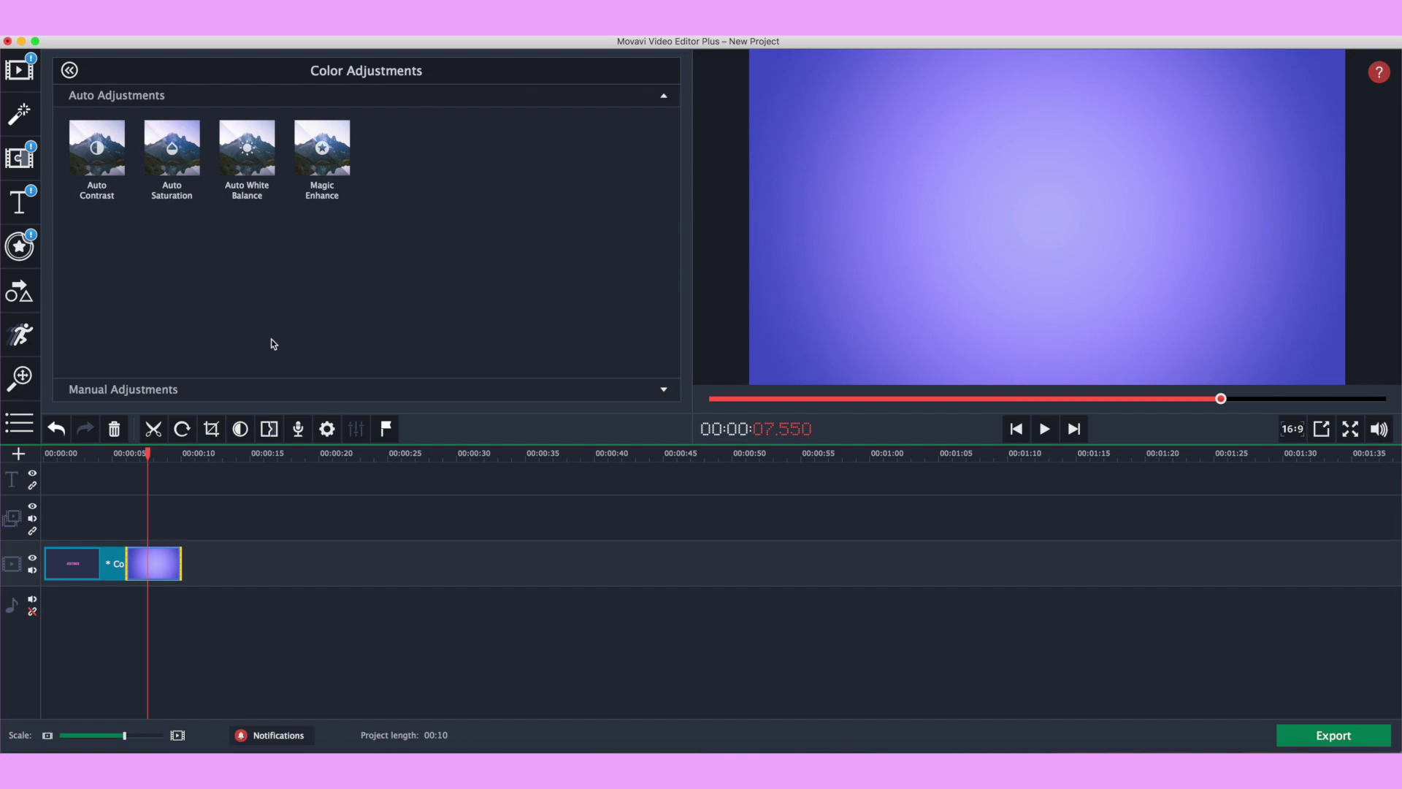
{"action": "left_click", "coordinate": [657, 396]}
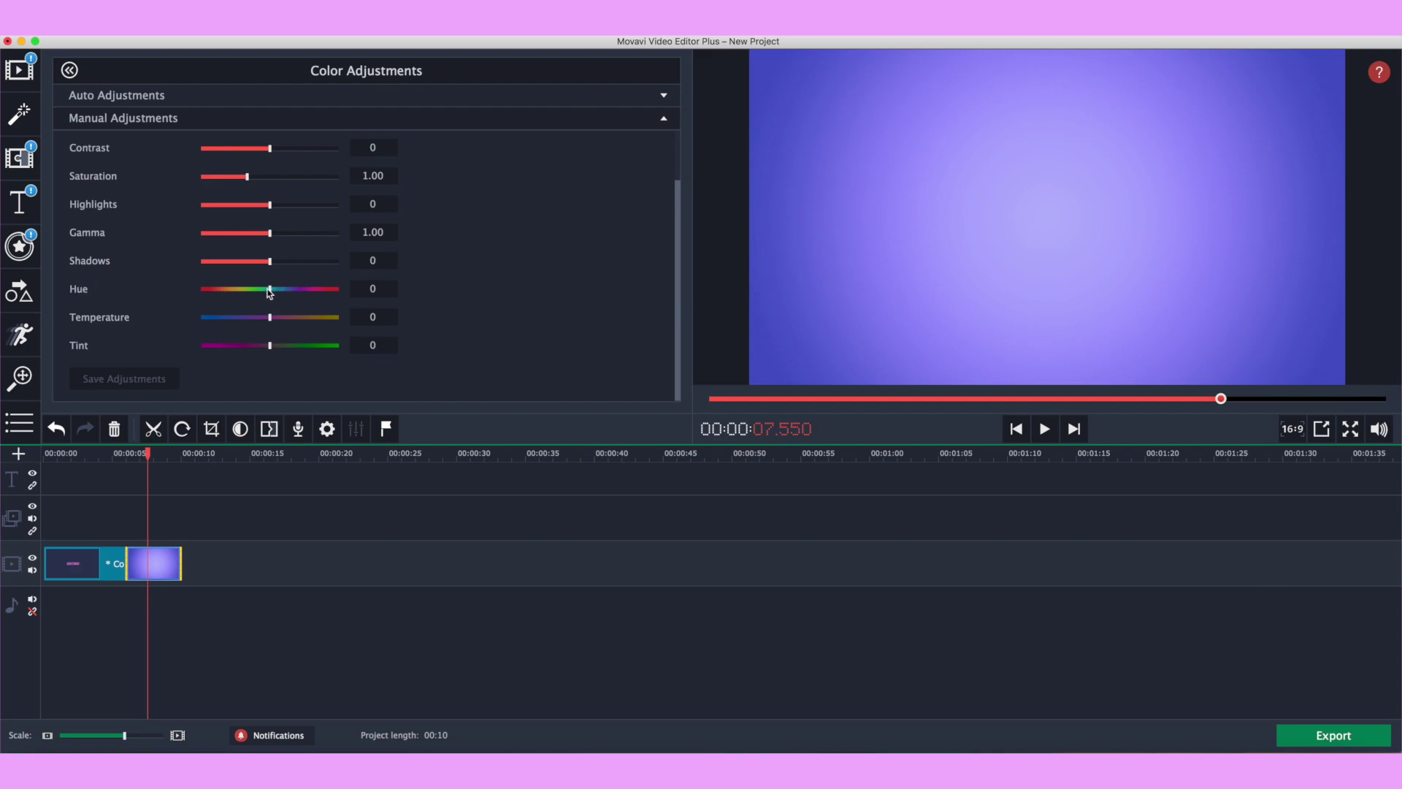
{"action": "left_click_drag", "start_coordinate": [271, 292], "coordinate": [309, 290]}
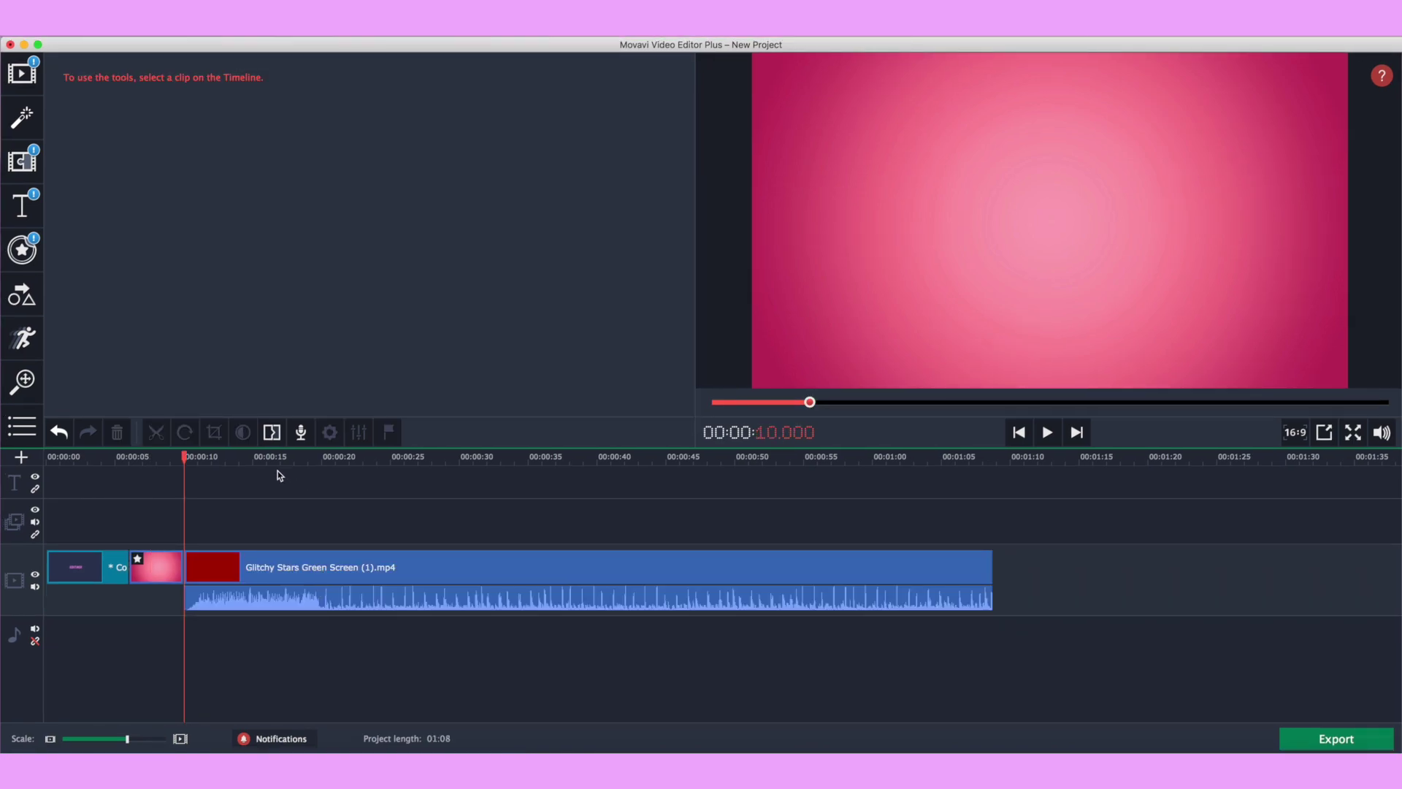
Select the Glitchy Stars clip's attached audio track and delete it.
{"action": "left_click_drag", "start_coordinate": [189, 458], "coordinate": [217, 463]}
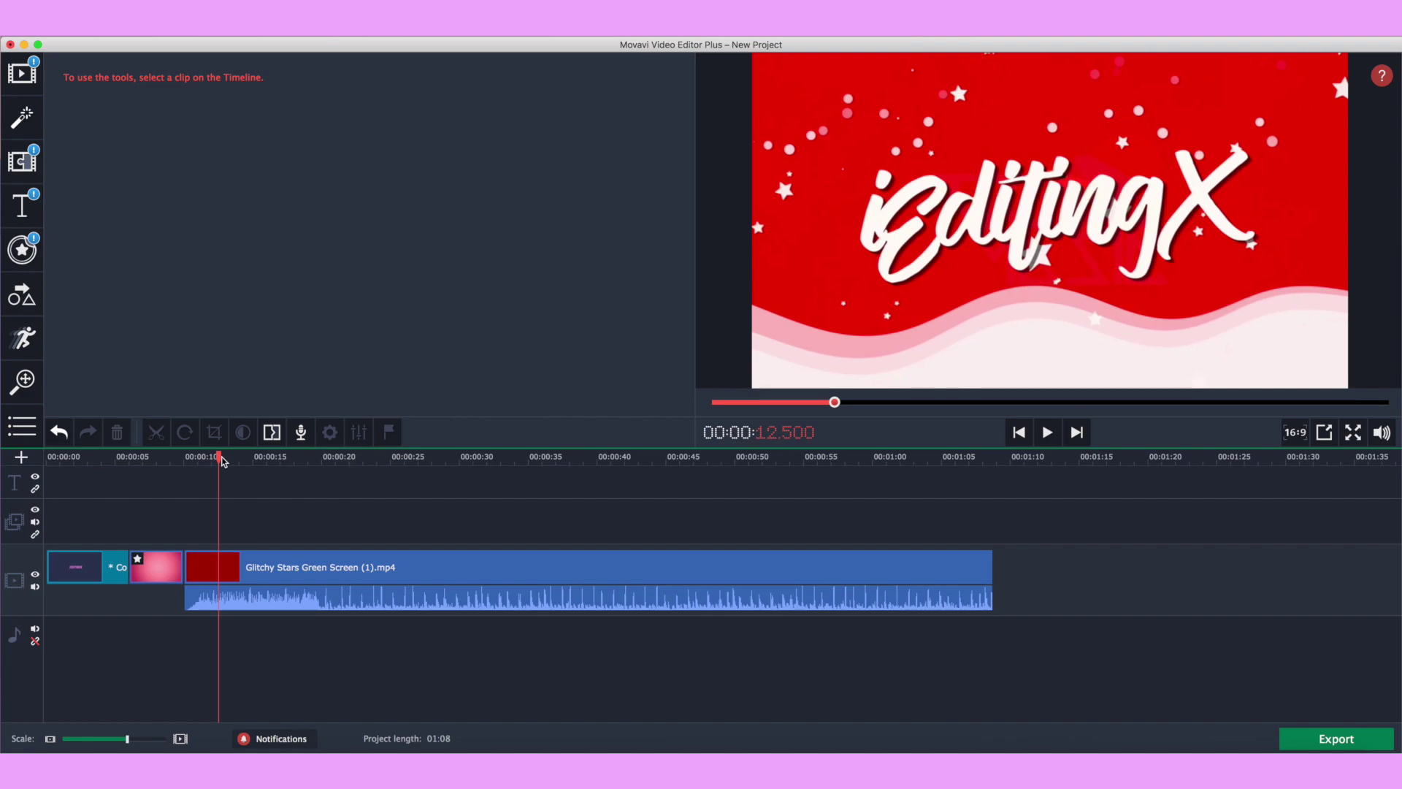
{"action": "left_click", "coordinate": [282, 566]}
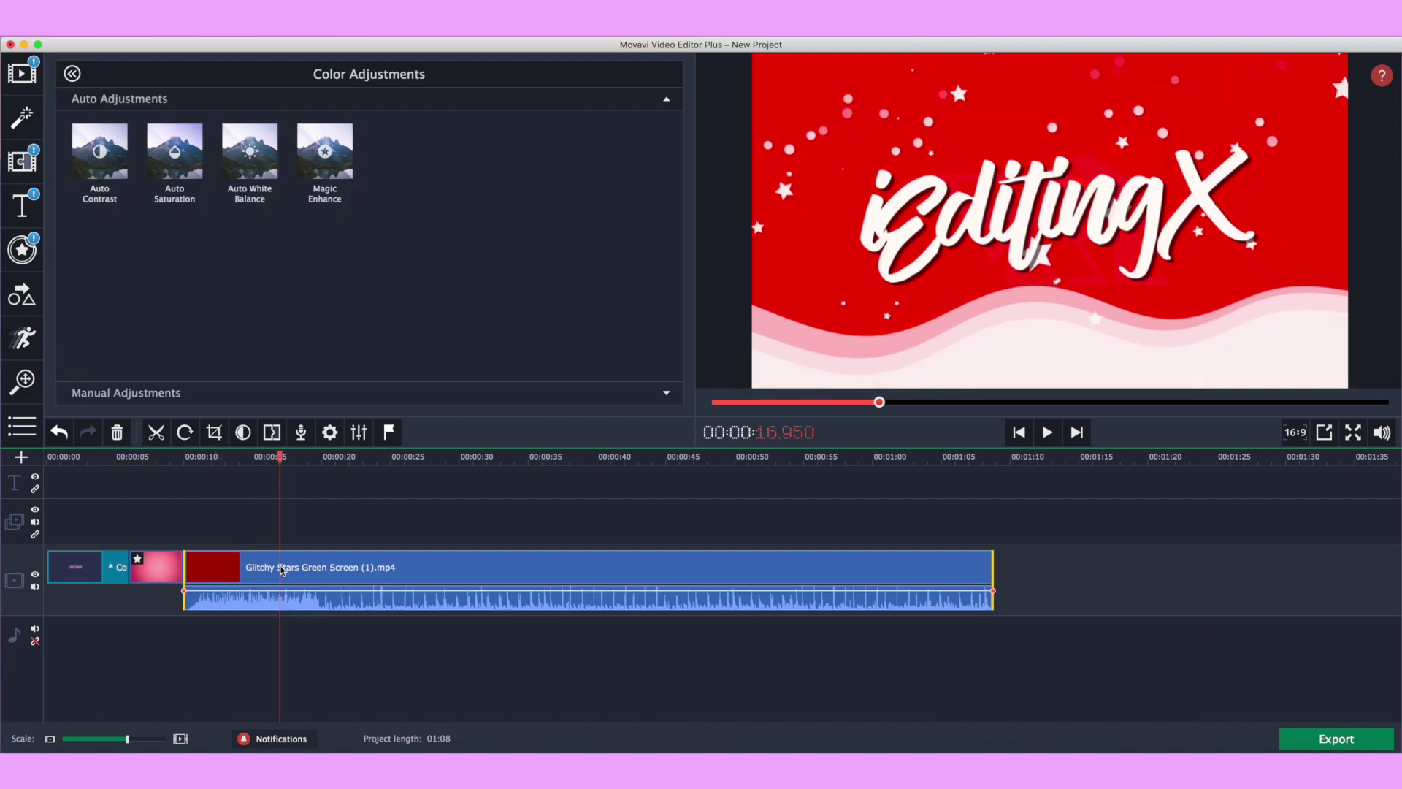
{"action": "left_click", "coordinate": [316, 601]}
{"action": "left_click", "coordinate": [260, 595]}
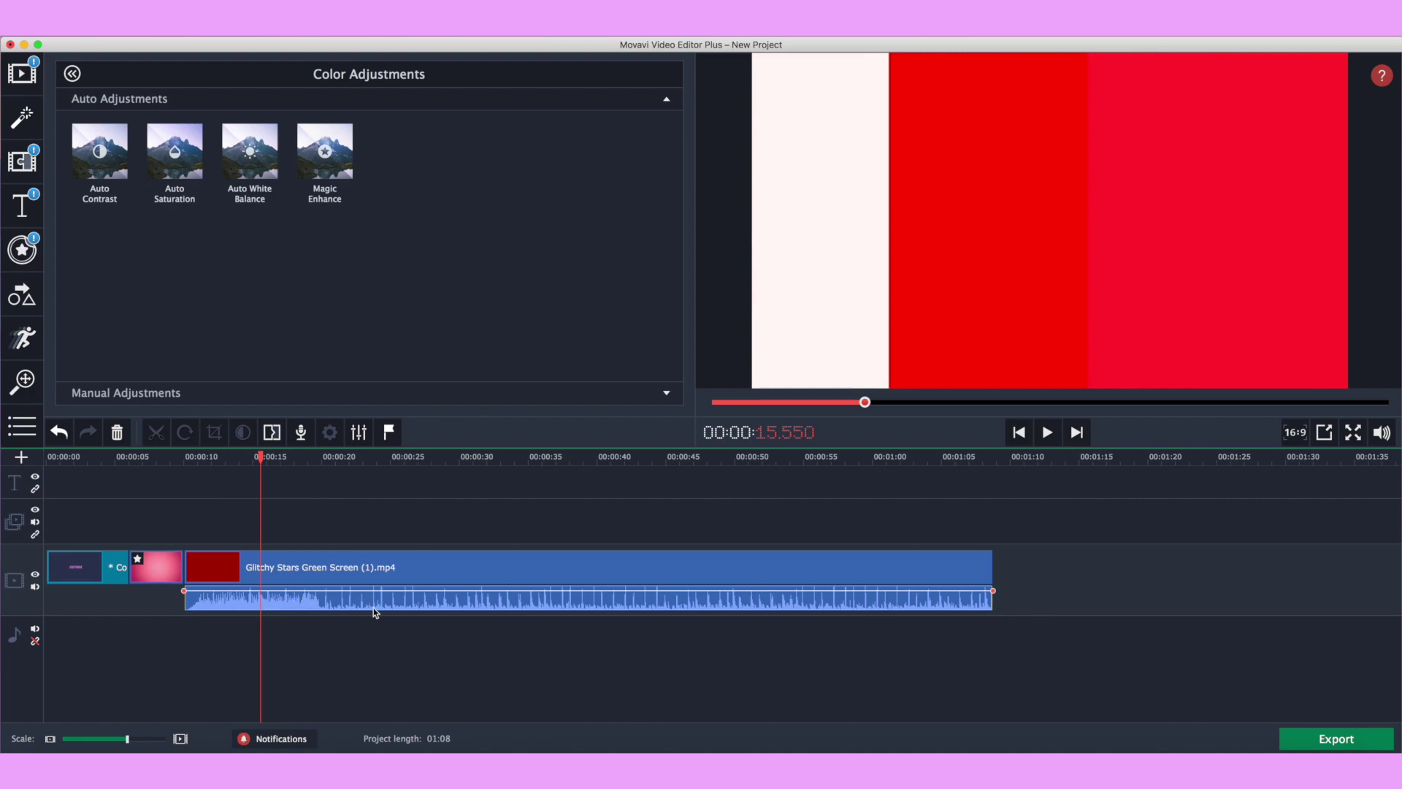
{"action": "left_click", "coordinate": [120, 434]}
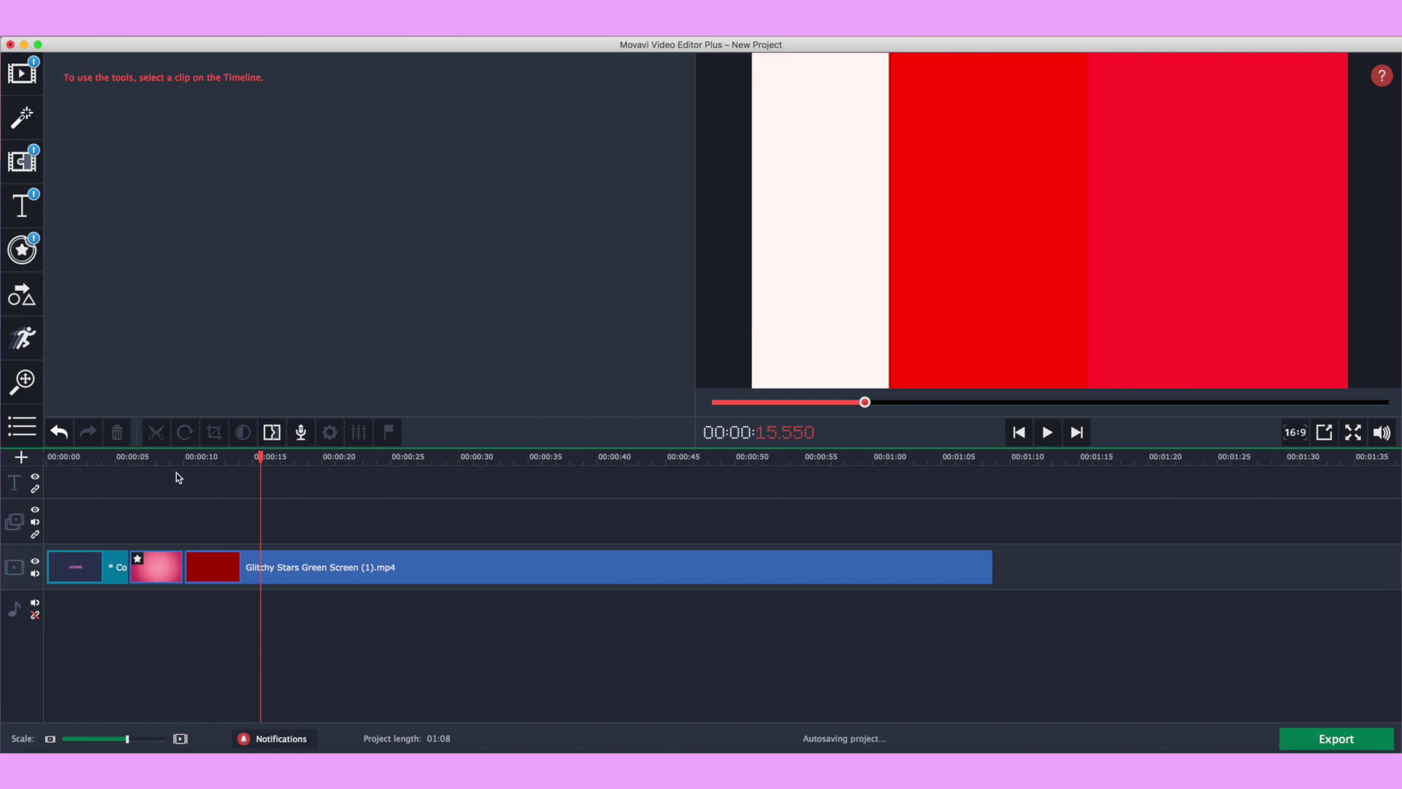
Split the stars clip where the green-screen footage begins and delete the title intro part.
{"action": "left_click_drag", "start_coordinate": [260, 457], "coordinate": [481, 480]}
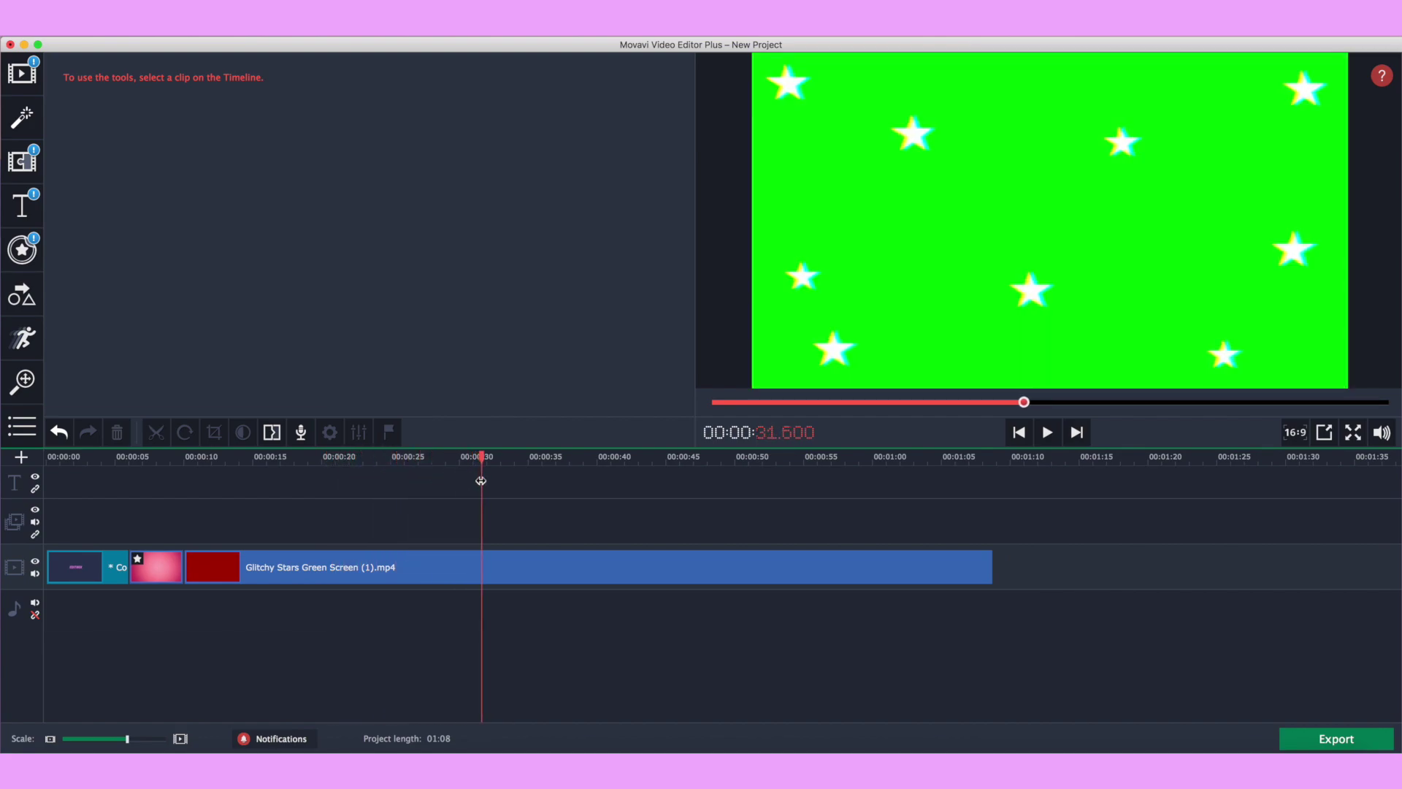
{"action": "left_click", "coordinate": [488, 577]}
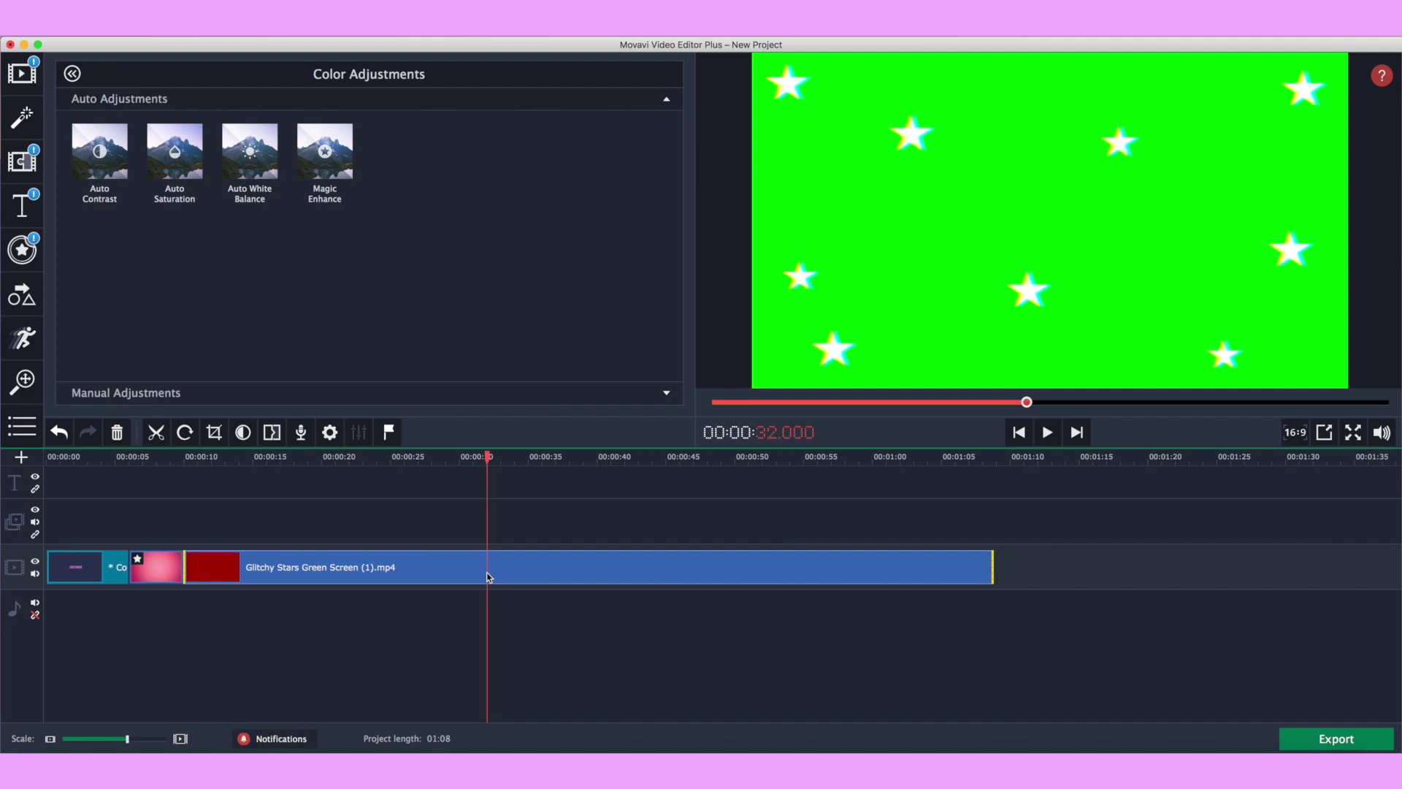
{"action": "key", "text": "Left"}
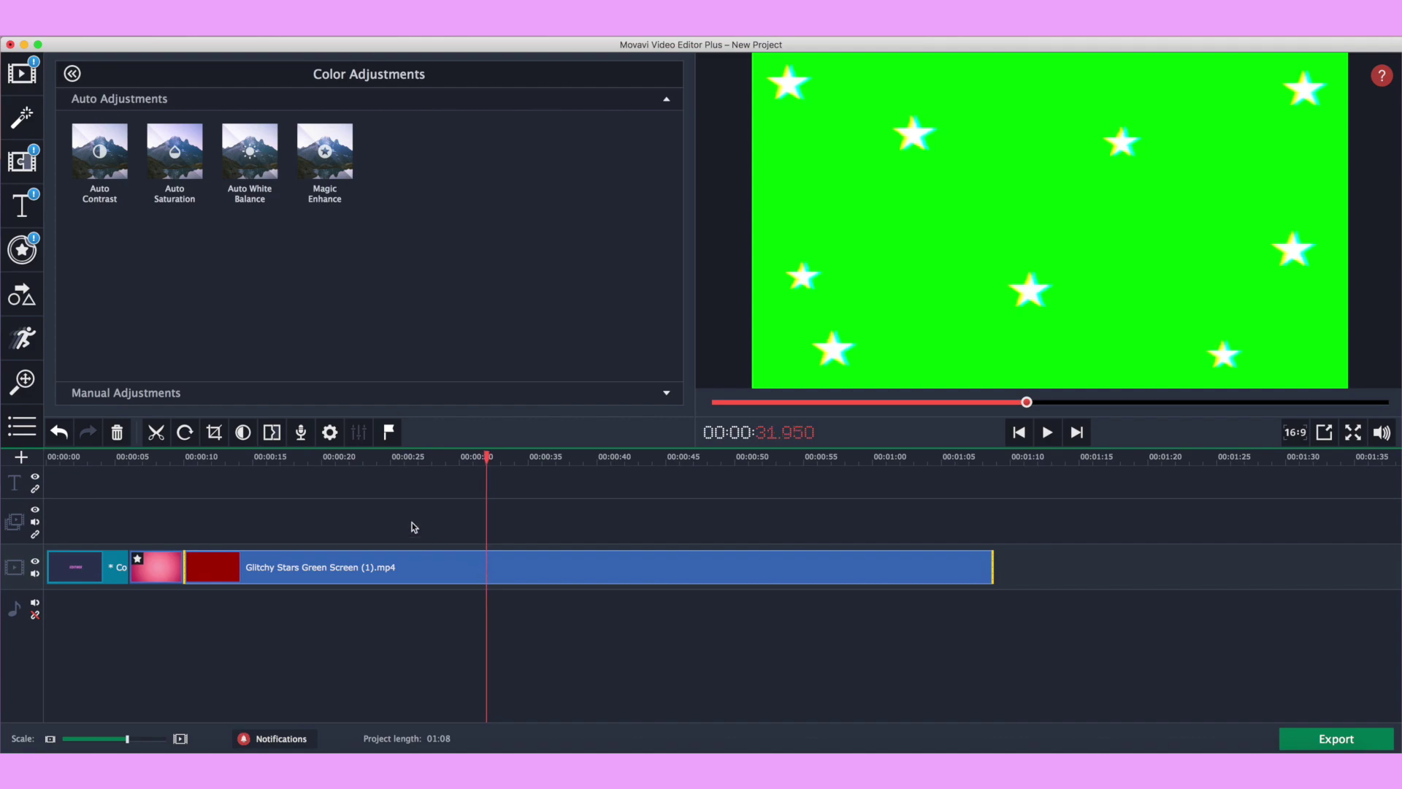
{"action": "left_click", "coordinate": [162, 434]}
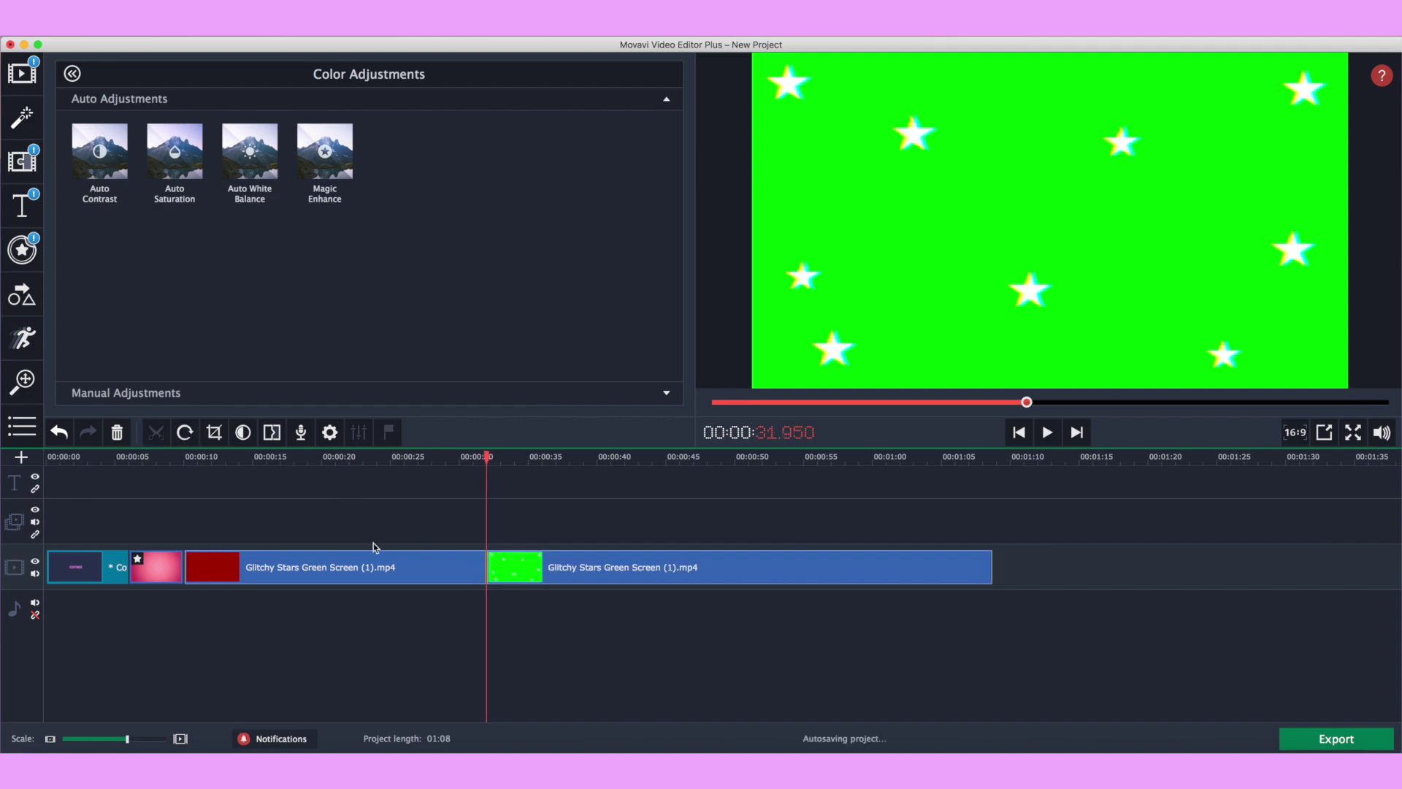
{"action": "left_click", "coordinate": [383, 567]}
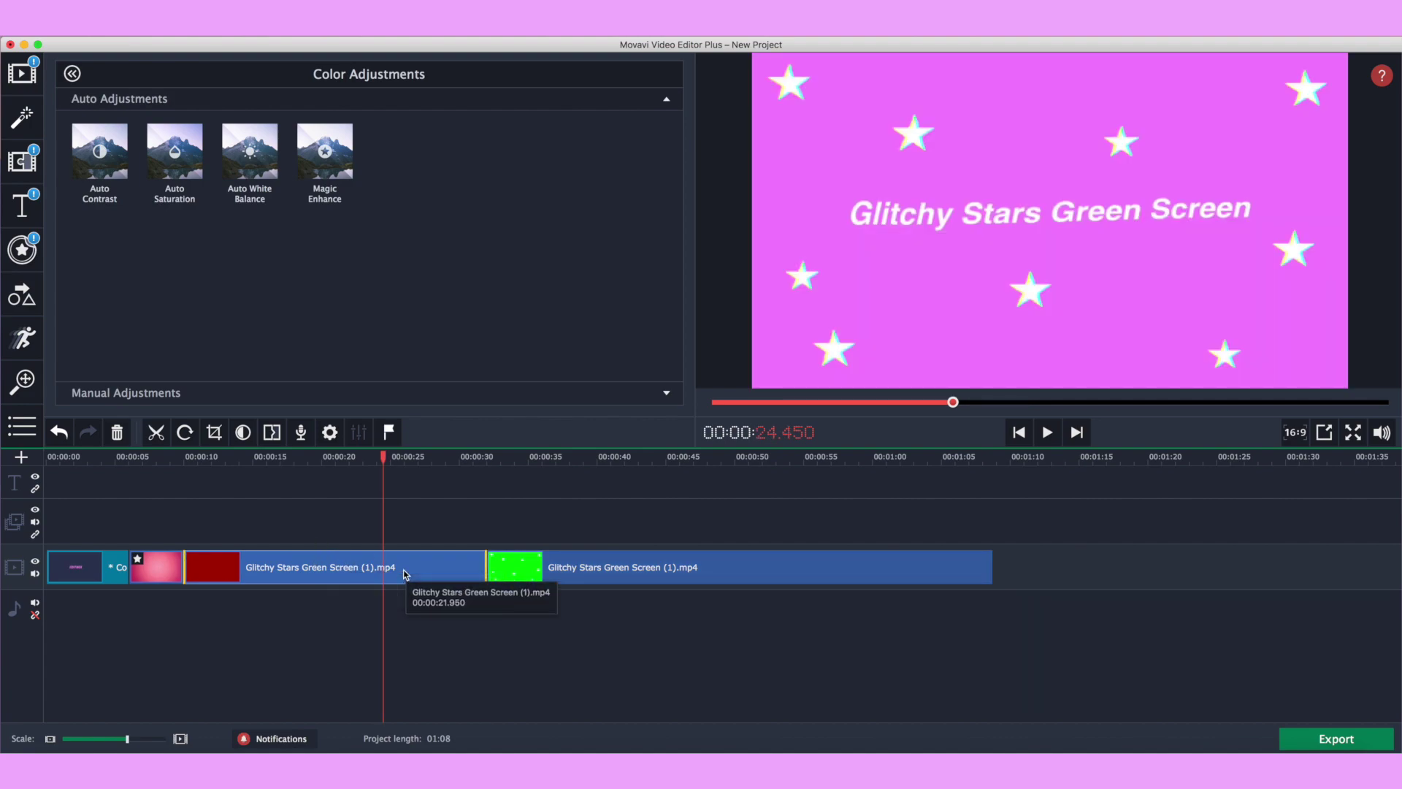
{"action": "key", "text": "Delete"}
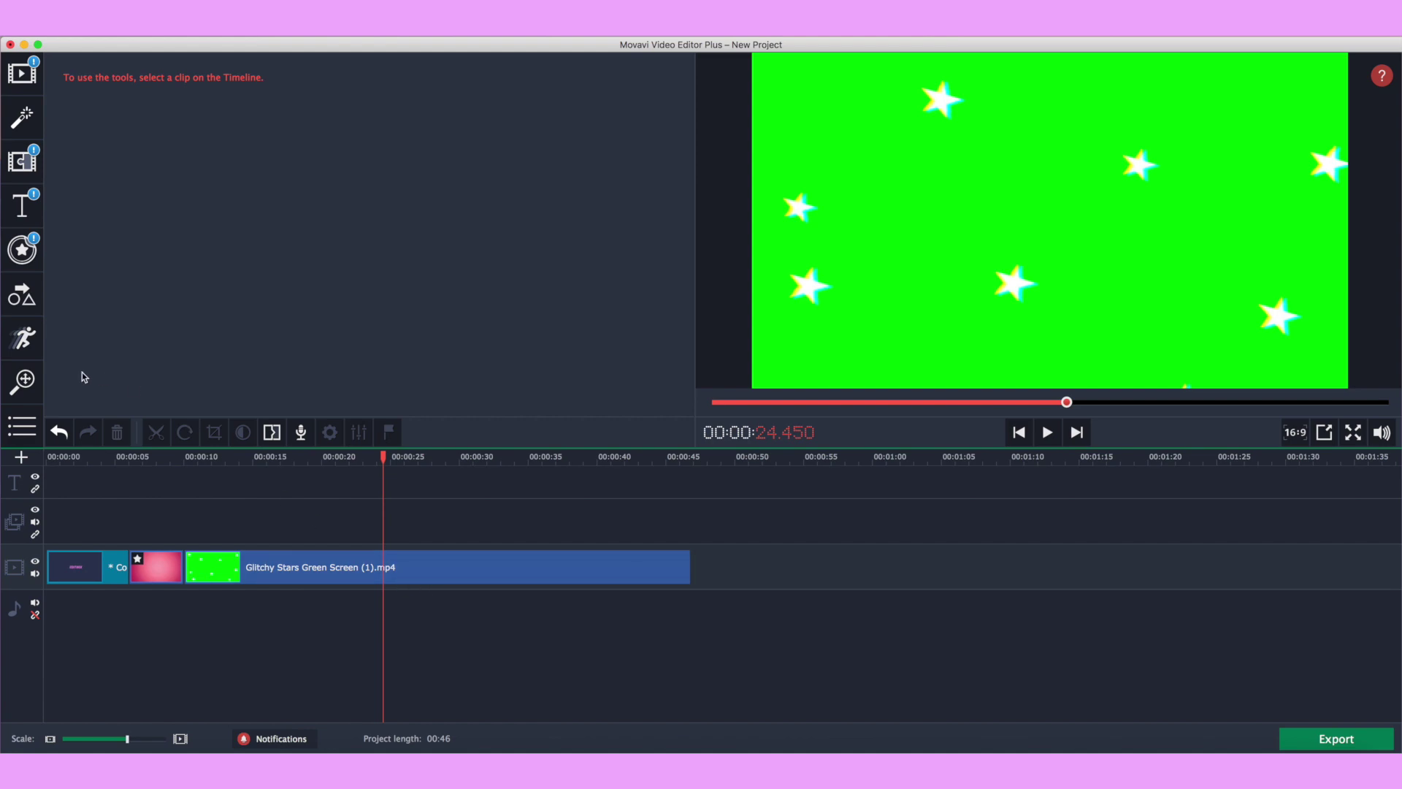
Split near 32 seconds and delete the 'Thanks for watching' ending, undoing an accidental removal.
{"action": "left_click_drag", "start_coordinate": [387, 460], "coordinate": [466, 468]}
{"action": "left_click", "coordinate": [489, 574]}
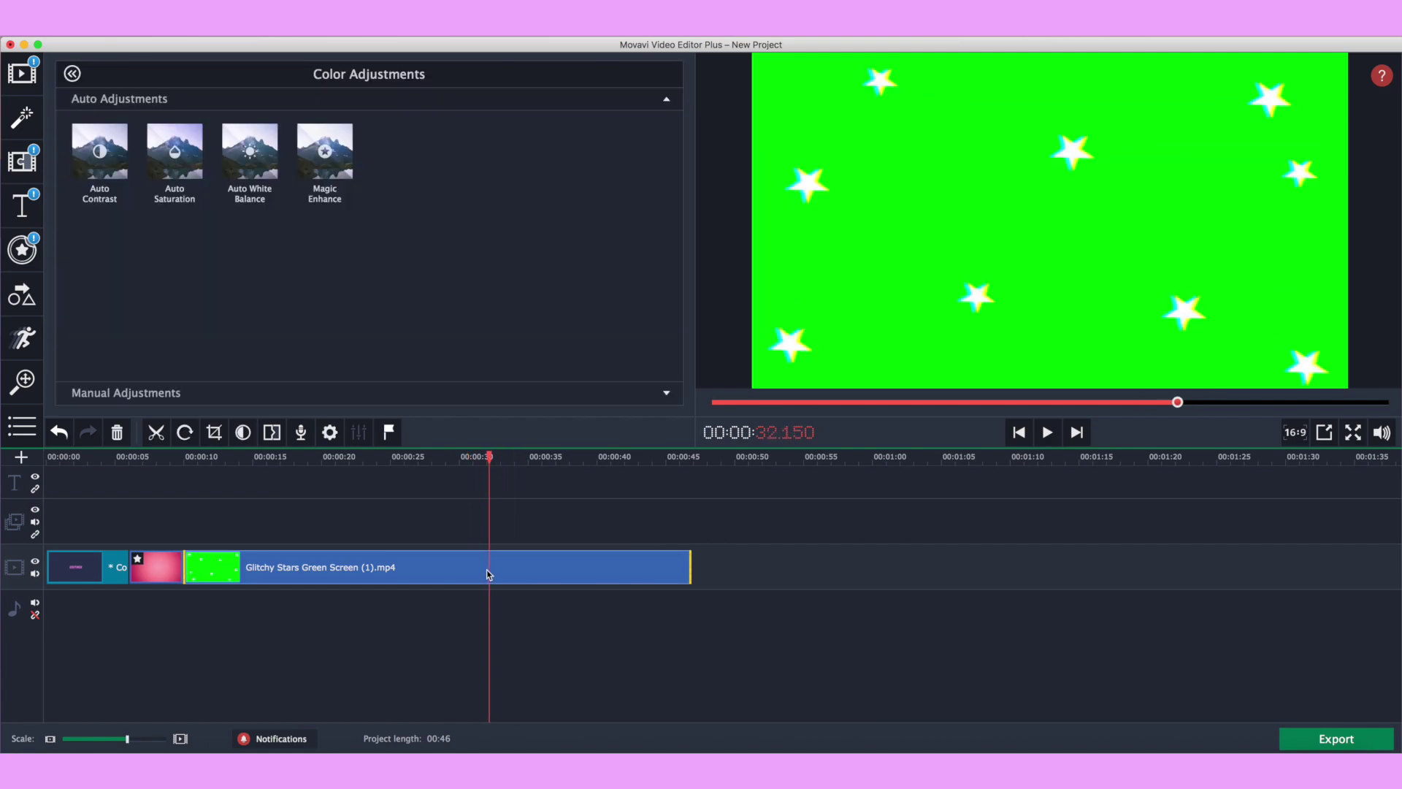
{"action": "left_click", "coordinate": [156, 432]}
{"action": "left_click", "coordinate": [584, 561]}
{"action": "left_click", "coordinate": [117, 431]}
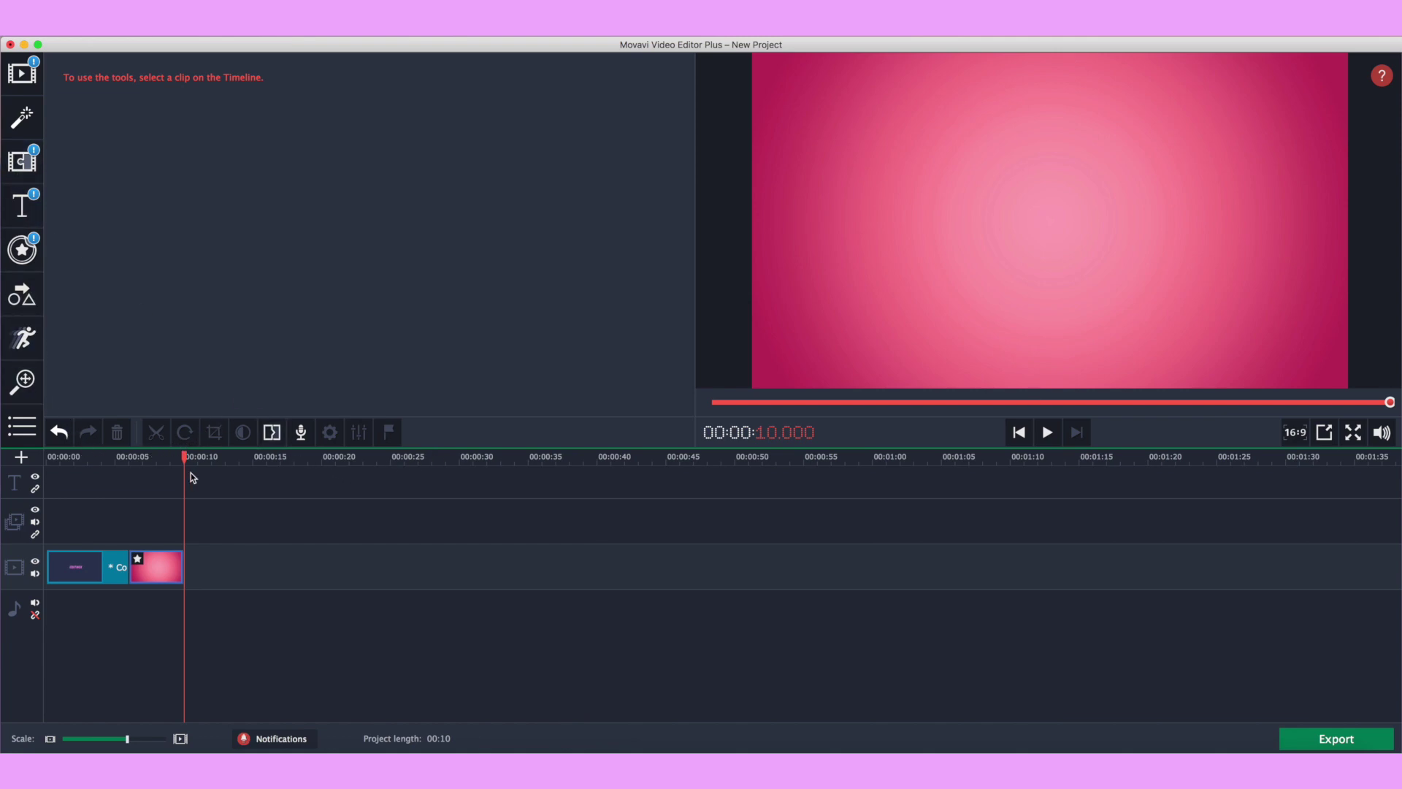
{"action": "left_click", "coordinate": [59, 432]}
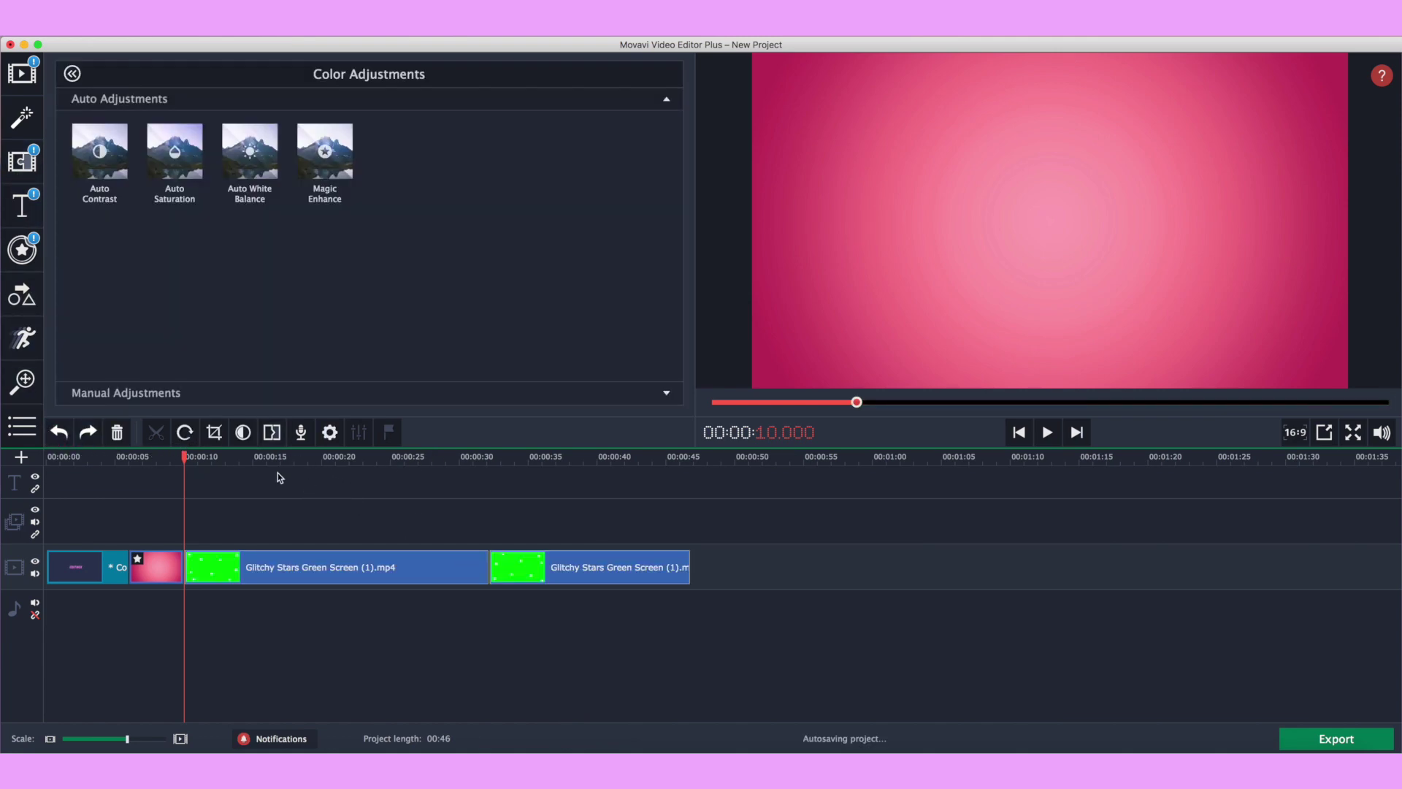
{"action": "left_click", "coordinate": [608, 577]}
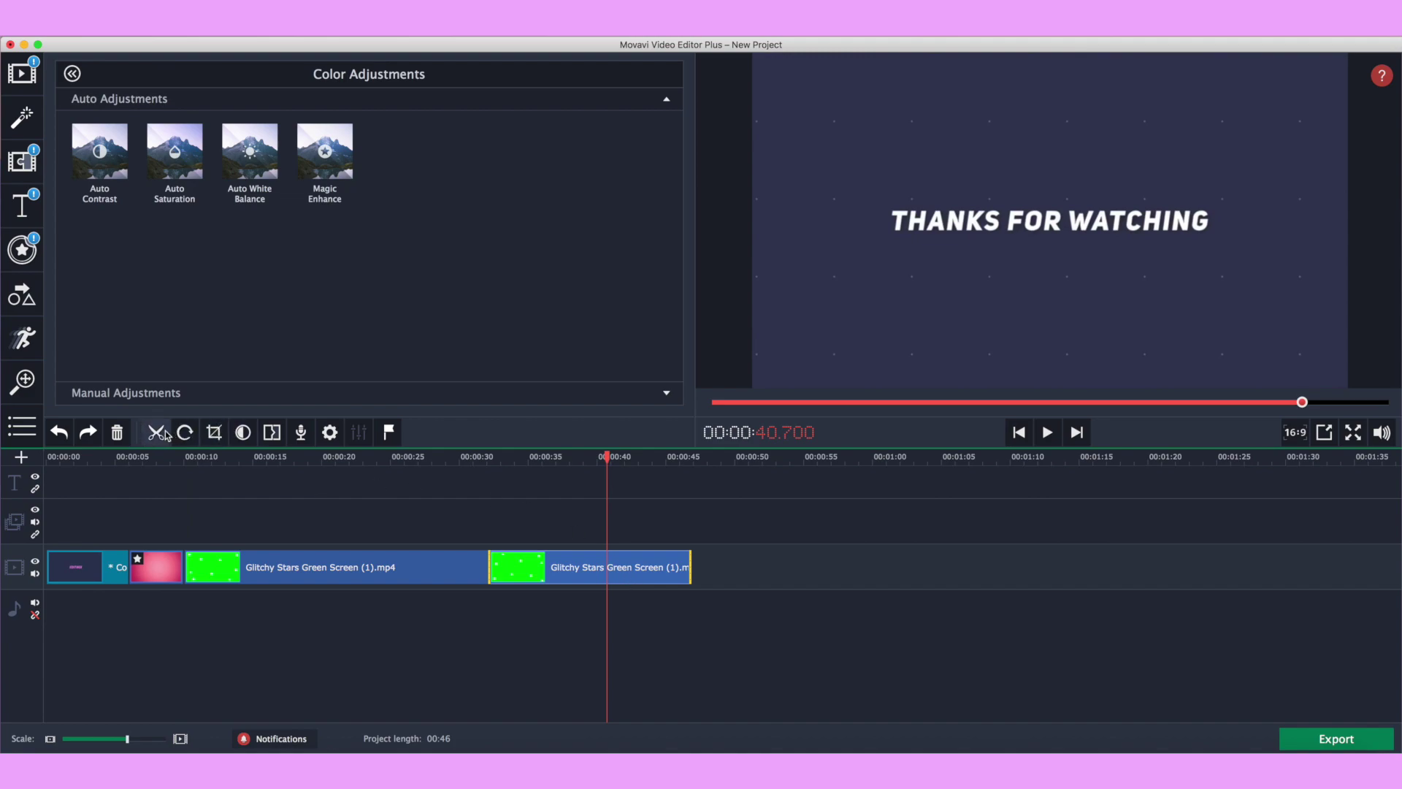
{"action": "left_click", "coordinate": [117, 433]}
{"action": "left_click", "coordinate": [230, 482]}
Move the stars clip to the overlay track at 6 s and cut away everything past 10 s.
{"action": "left_click_drag", "start_coordinate": [265, 581], "coordinate": [180, 533]}
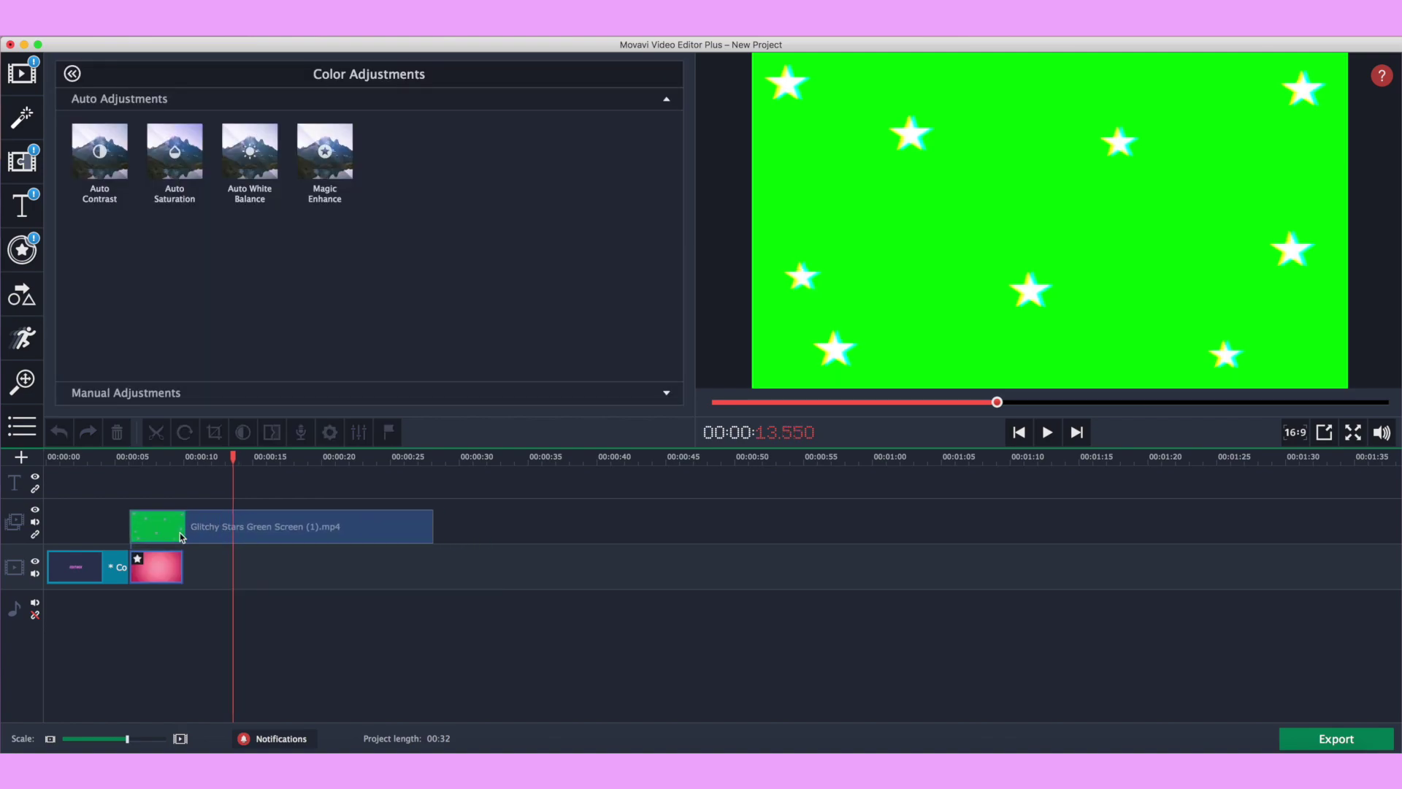
{"action": "left_click", "coordinate": [129, 456]}
{"action": "left_click_drag", "start_coordinate": [134, 459], "coordinate": [183, 460]}
{"action": "left_click", "coordinate": [155, 432]}
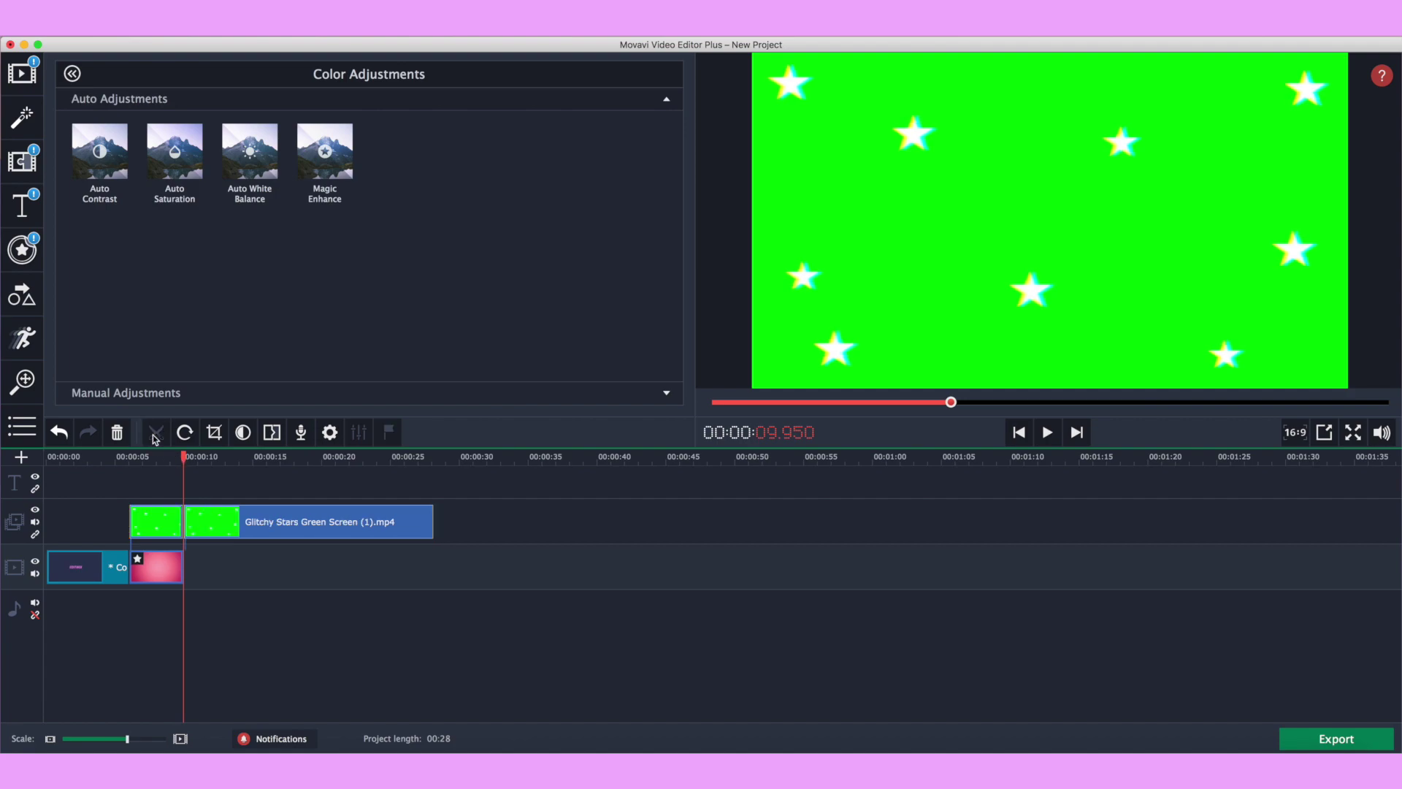
{"action": "left_click", "coordinate": [231, 520]}
{"action": "left_click", "coordinate": [116, 435]}
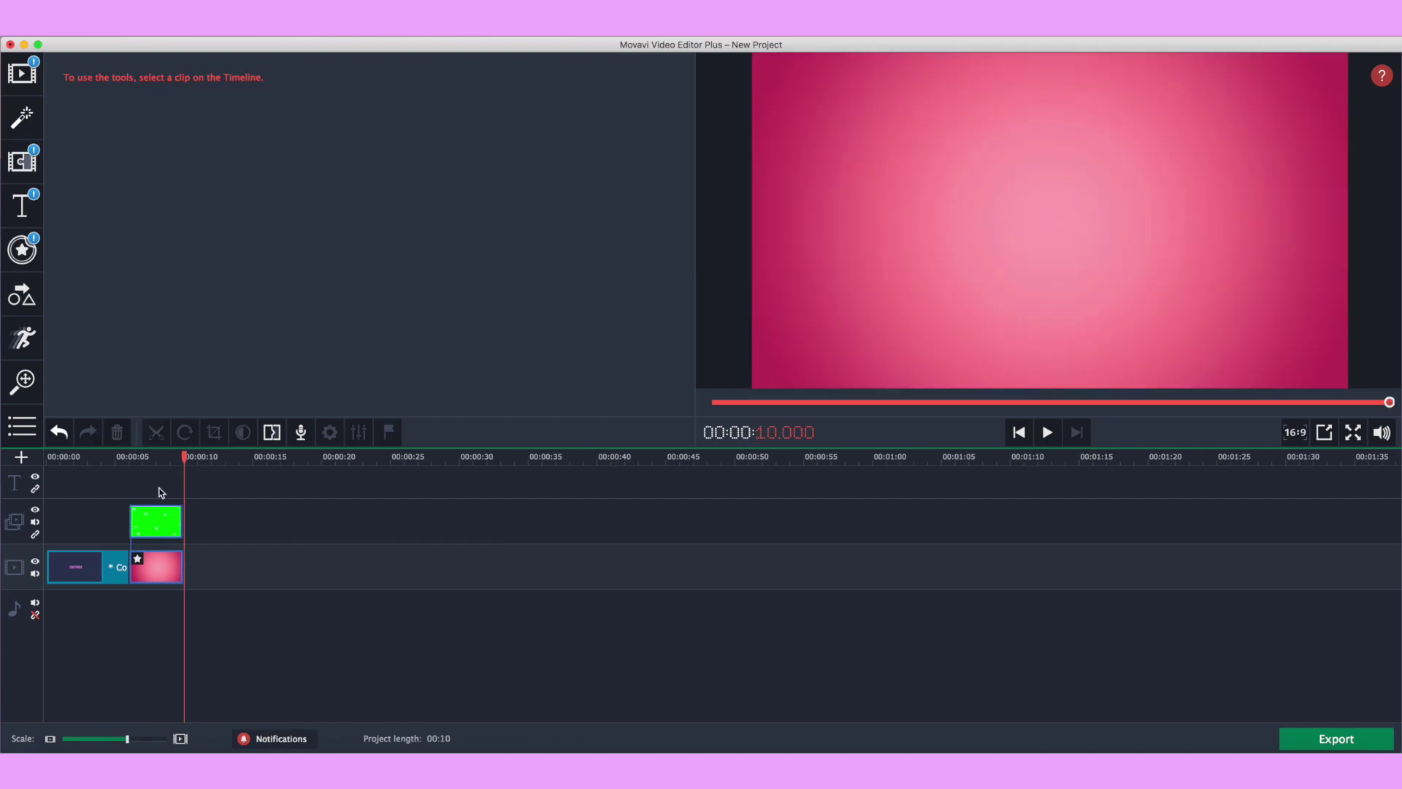
{"action": "left_click_drag", "start_coordinate": [183, 459], "coordinate": [157, 459]}
{"action": "left_click", "coordinate": [170, 522]}
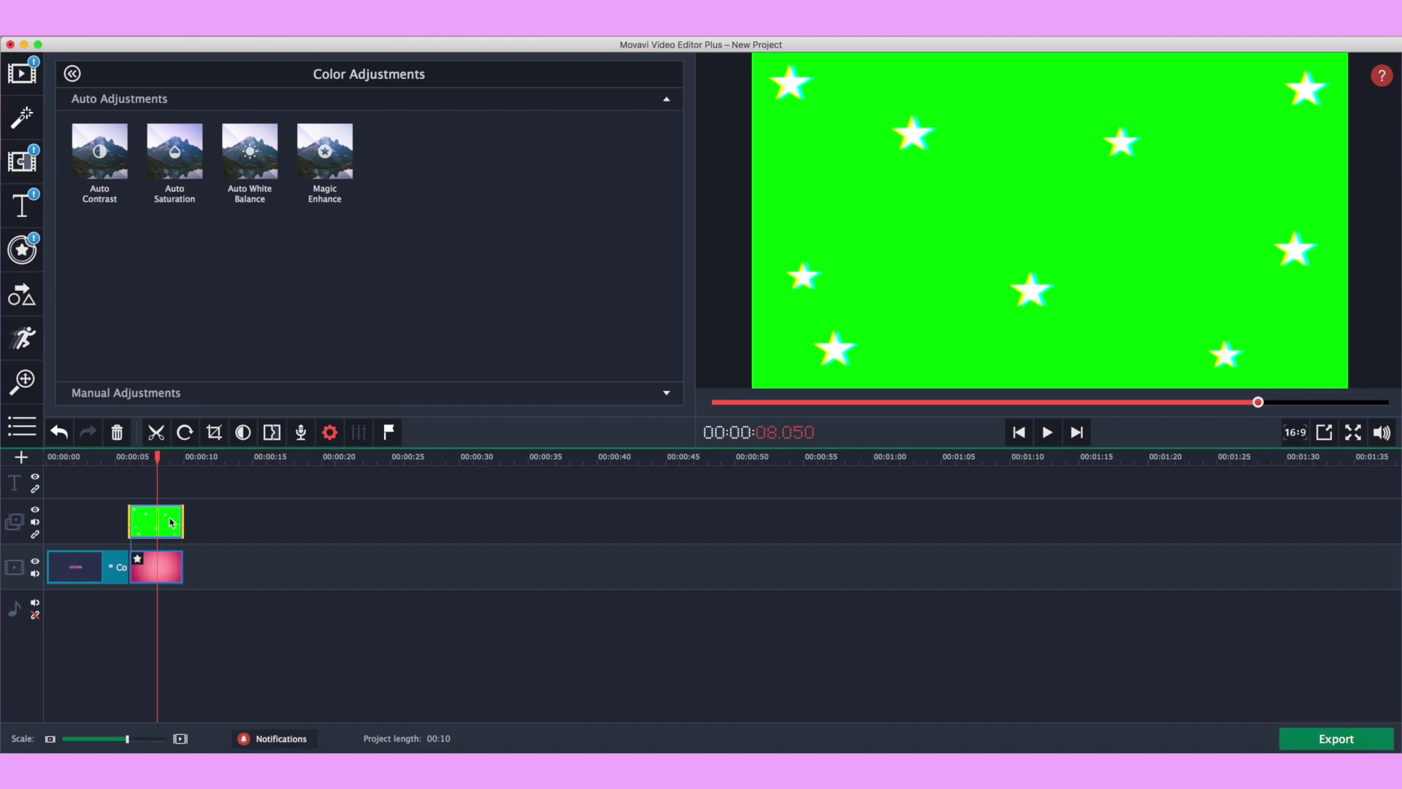
Enable Chroma Key on the overlay stars clip and key out its green background.
{"action": "left_click", "coordinate": [330, 436]}
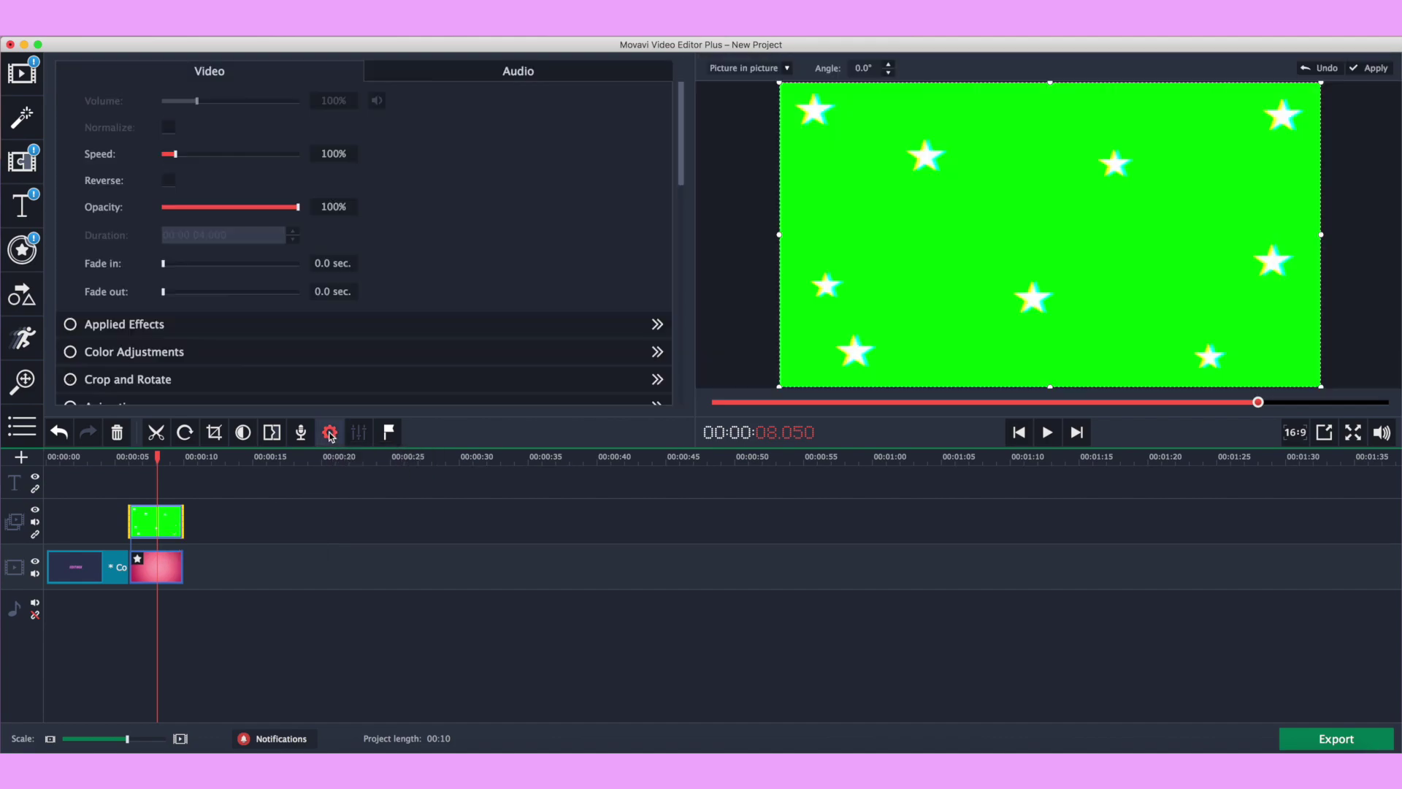
{"action": "scroll", "coordinate": [278, 330], "scroll_direction": "down", "scroll_amount": 5}
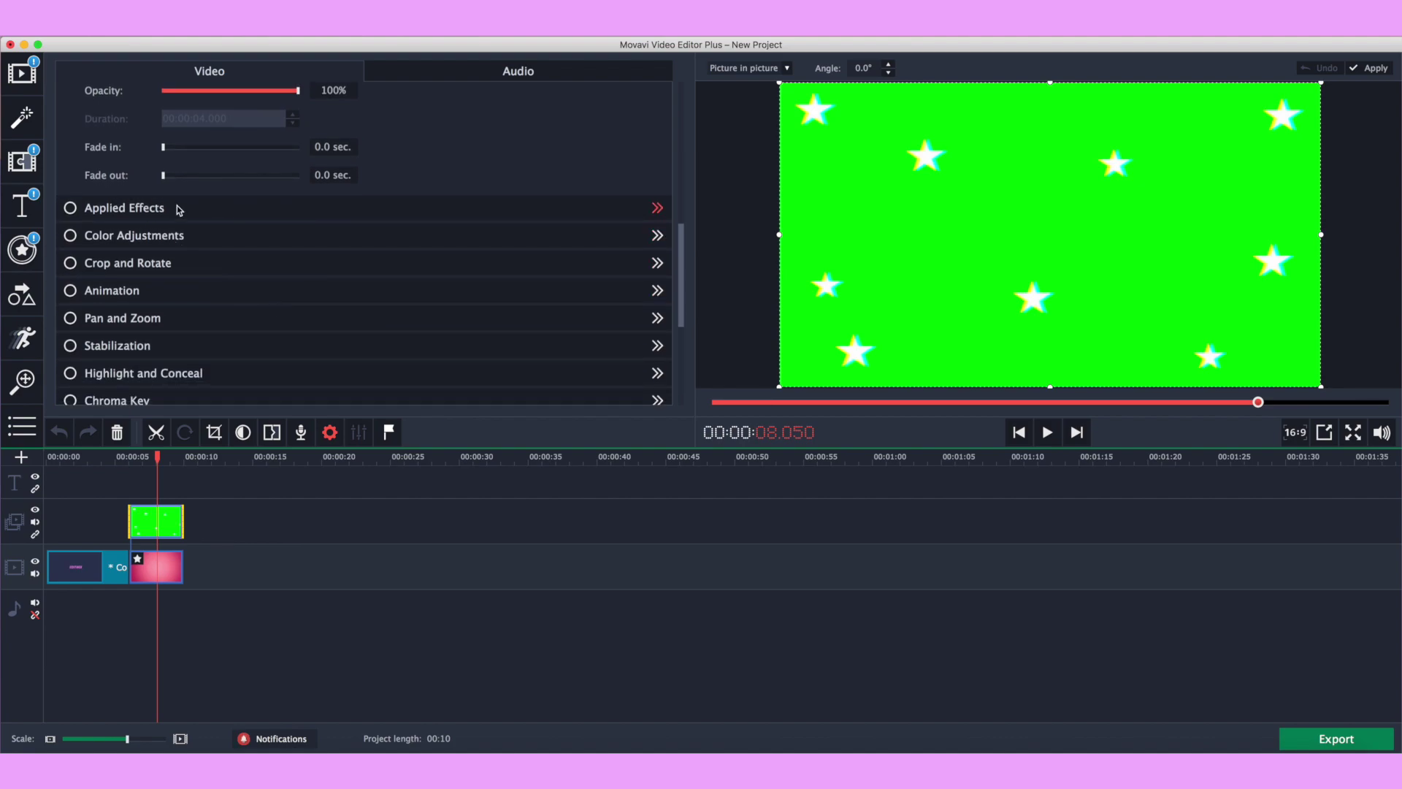
{"action": "scroll", "coordinate": [175, 263], "scroll_direction": "down", "scroll_amount": 2}
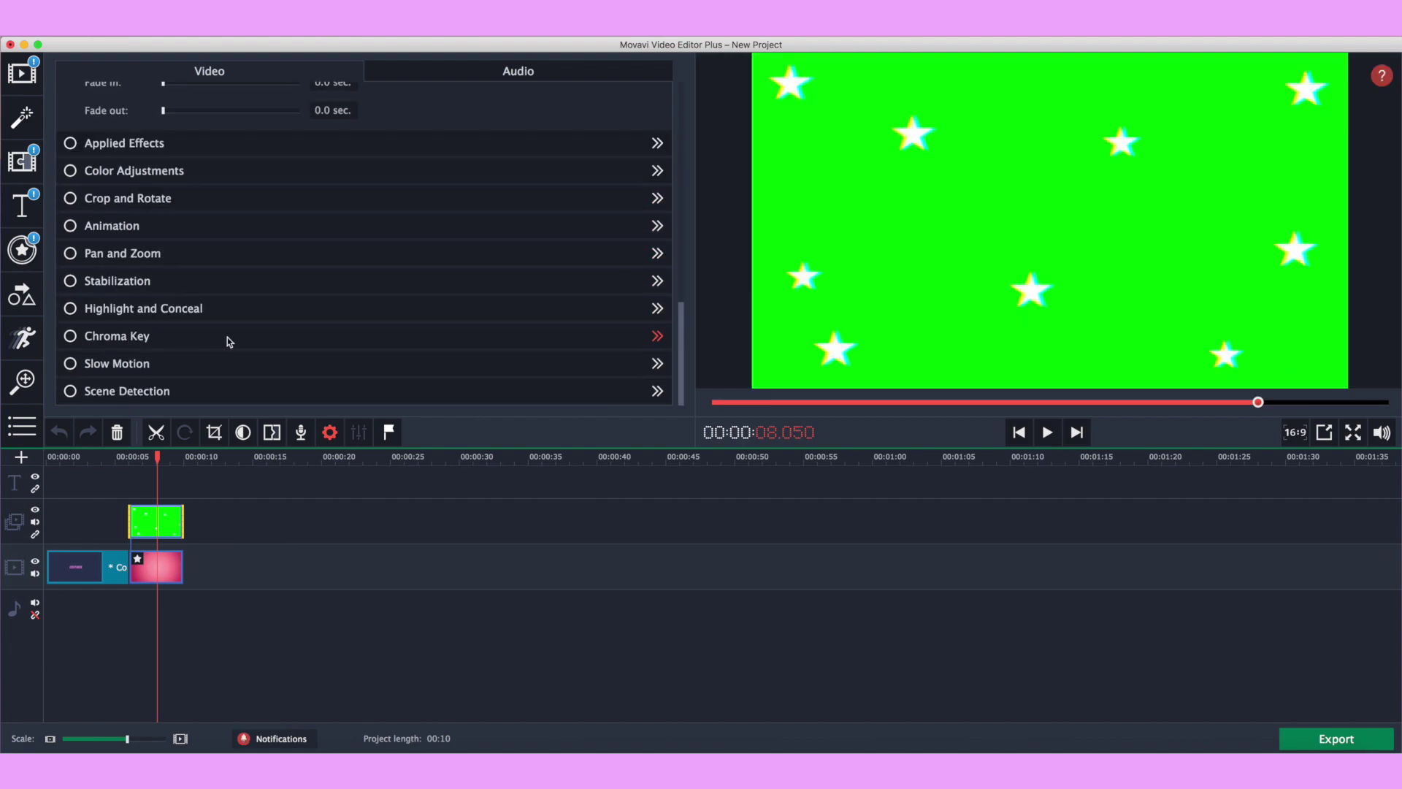
{"action": "left_click", "coordinate": [227, 337]}
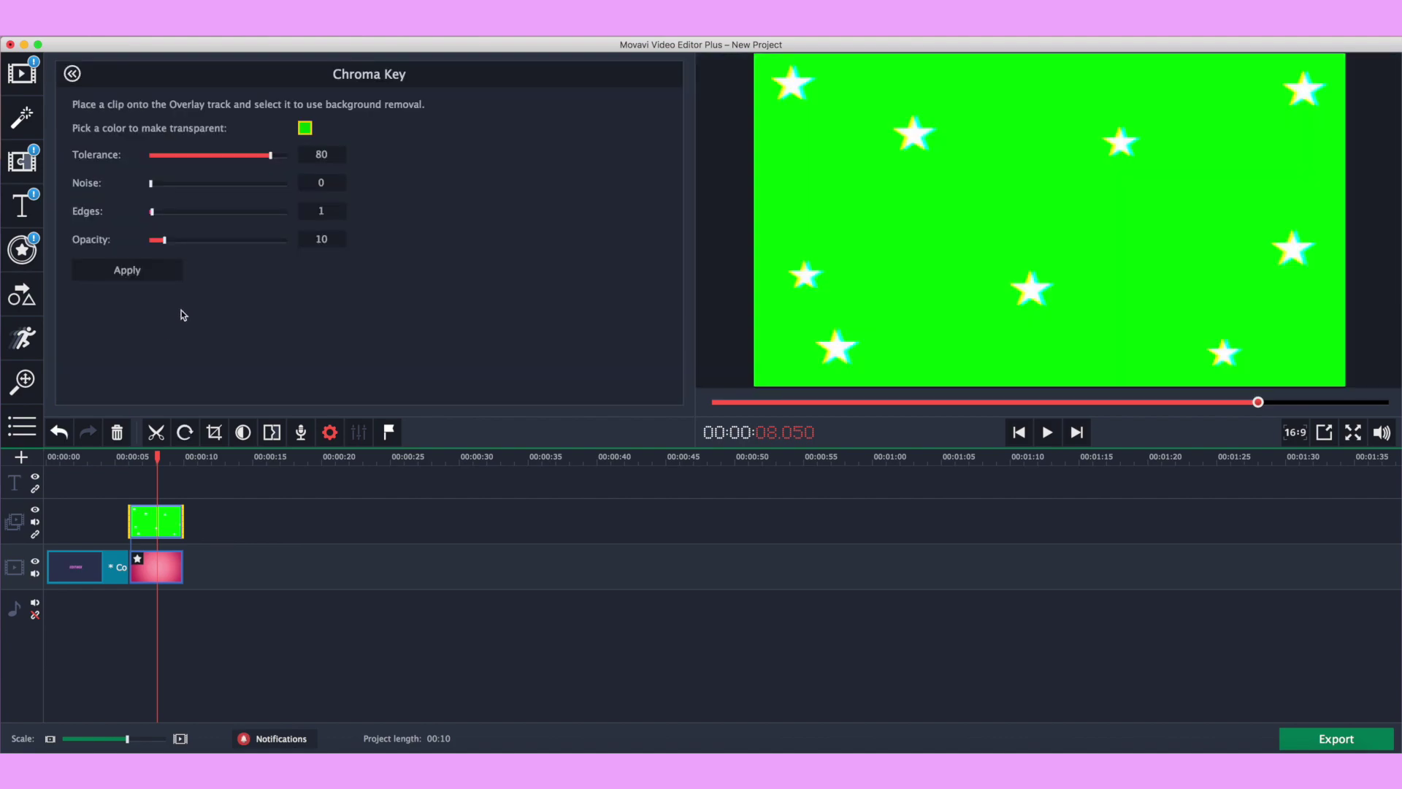
{"action": "left_click", "coordinate": [138, 268]}
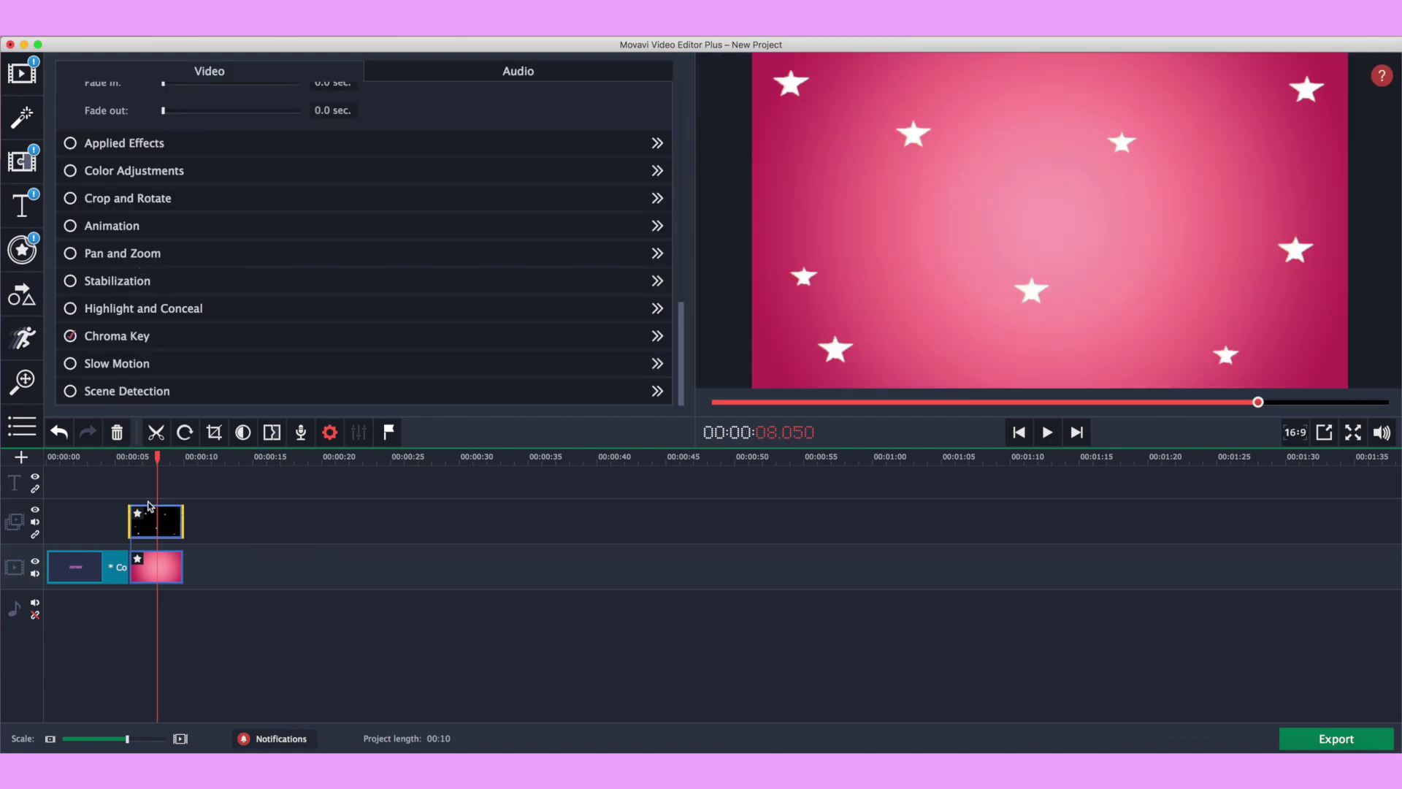
Set chroma key Tolerance 46, Noise 256, Edges 34 and Opacity 93, then apply.
{"action": "left_click", "coordinate": [656, 337]}
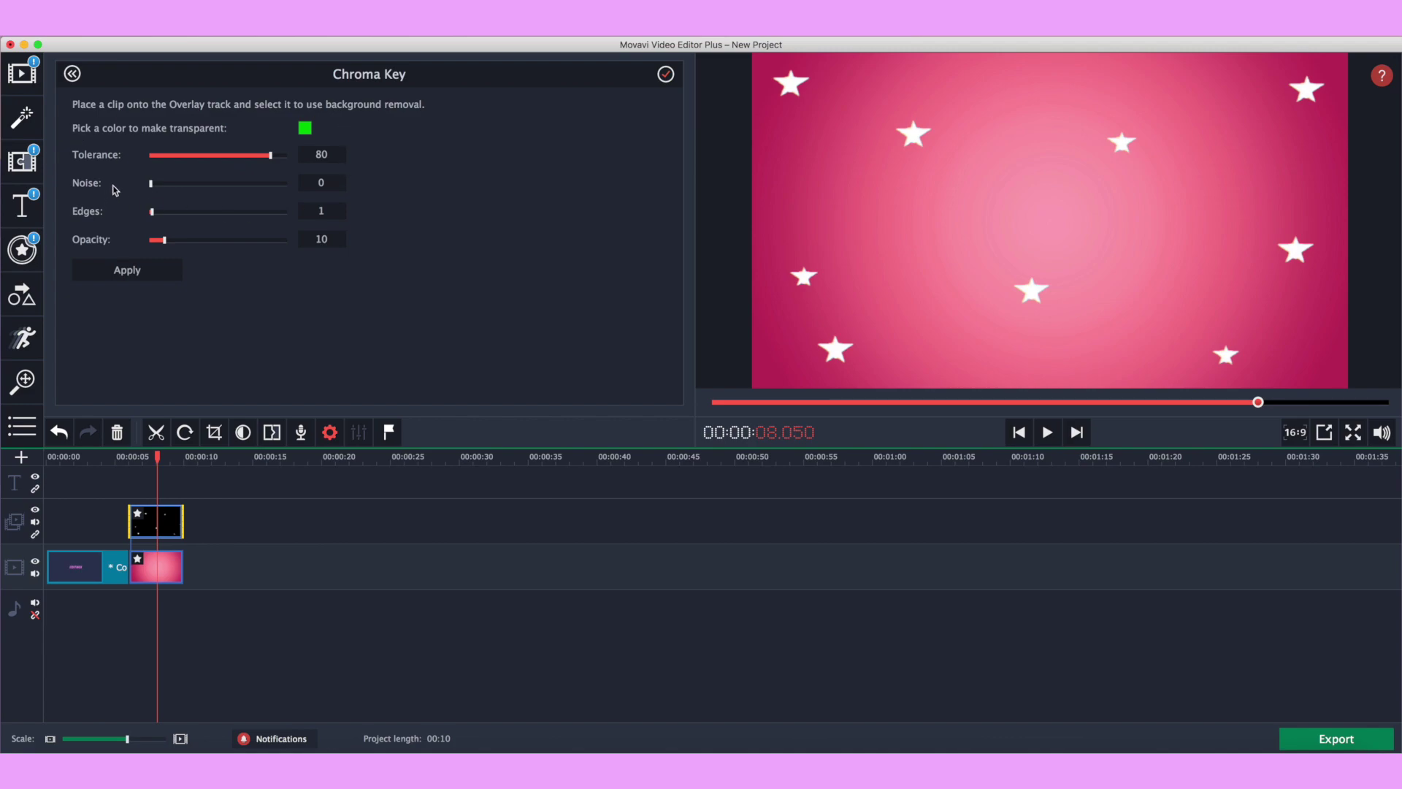
{"action": "left_click_drag", "start_coordinate": [150, 183], "coordinate": [267, 184]}
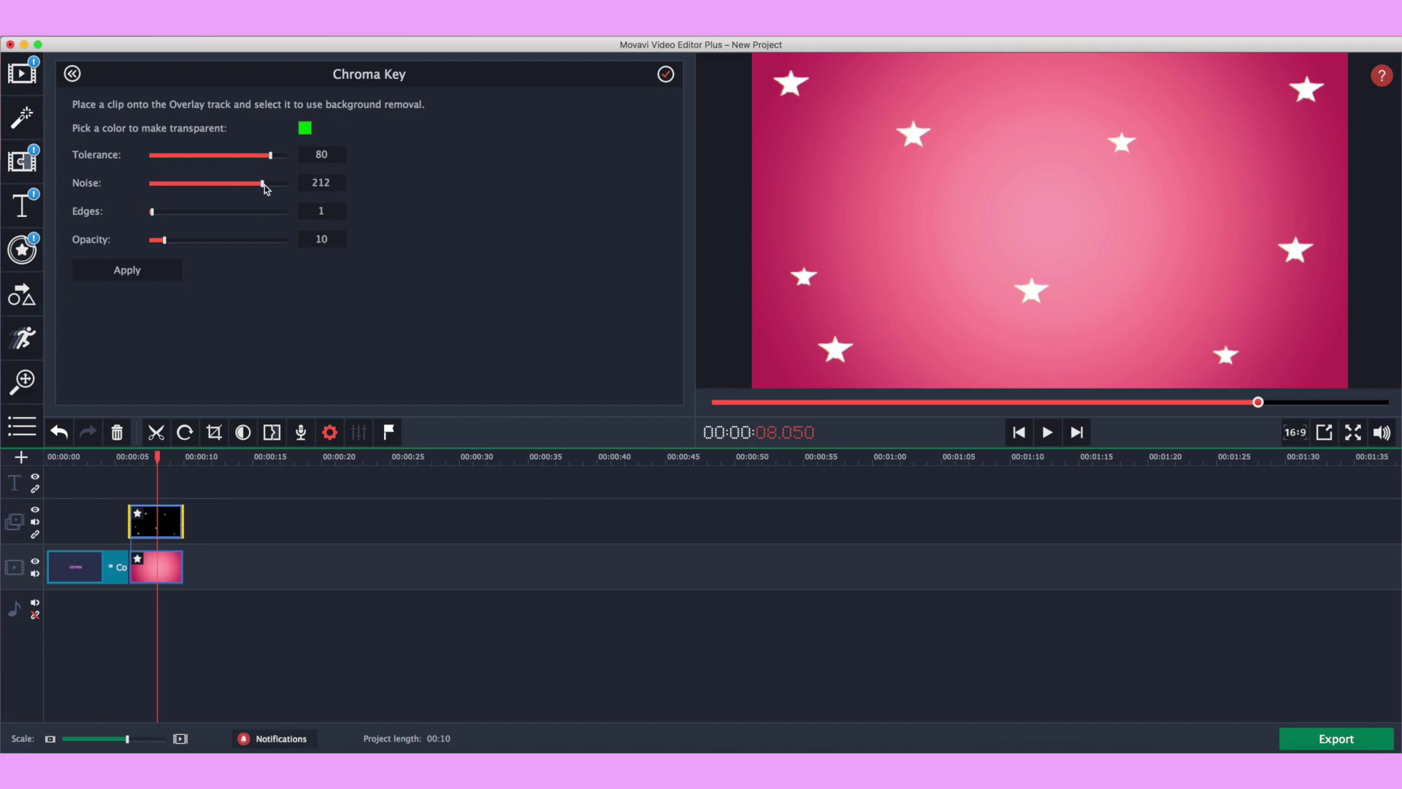
{"action": "left_click_drag", "start_coordinate": [166, 240], "coordinate": [237, 241]}
{"action": "left_click", "coordinate": [153, 214]}
{"action": "left_click_drag", "start_coordinate": [155, 214], "coordinate": [235, 219]}
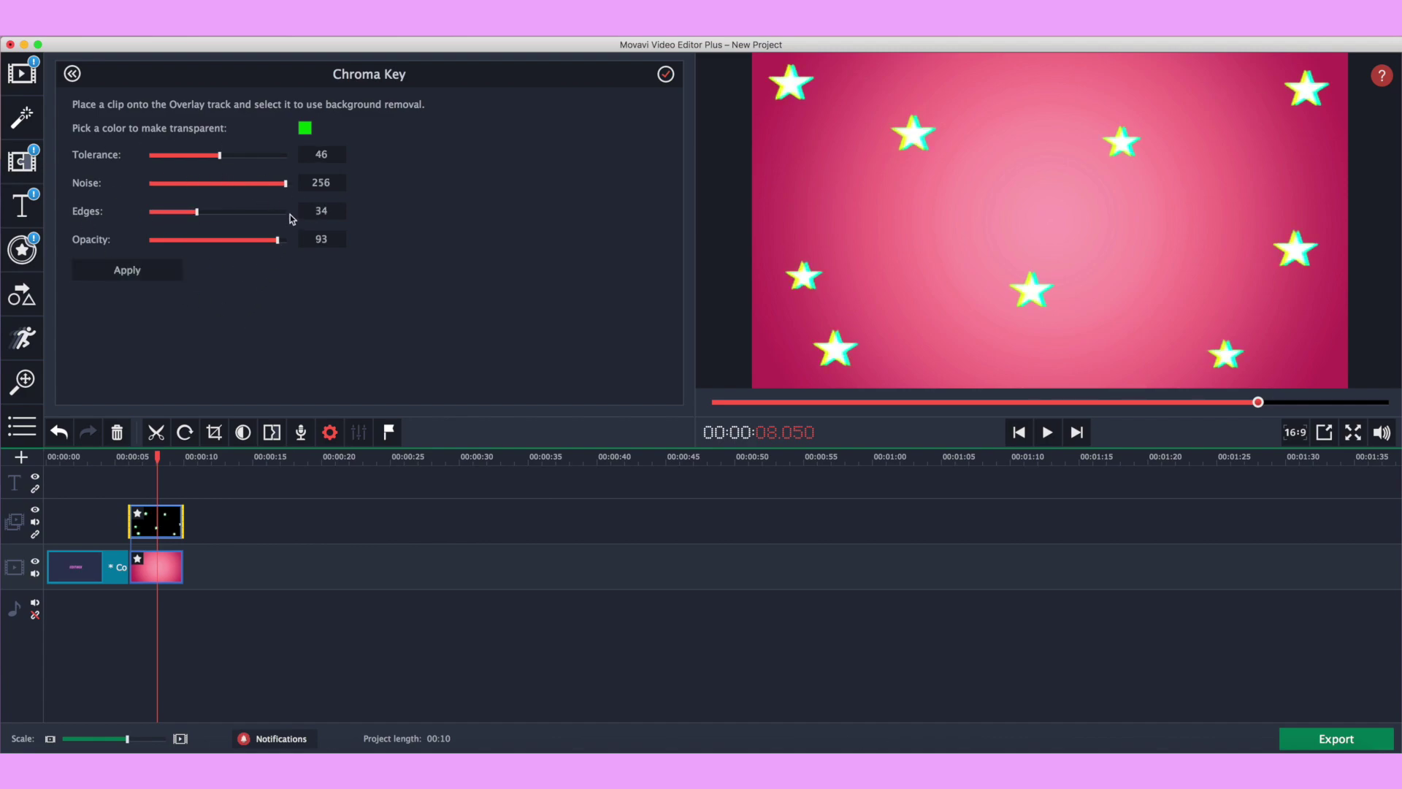
{"action": "left_click", "coordinate": [103, 269]}
Lower the stars overlay's clip opacity to 67% and bring up the Titles gallery.
{"action": "scroll", "coordinate": [338, 241], "scroll_direction": "up", "scroll_amount": 5}
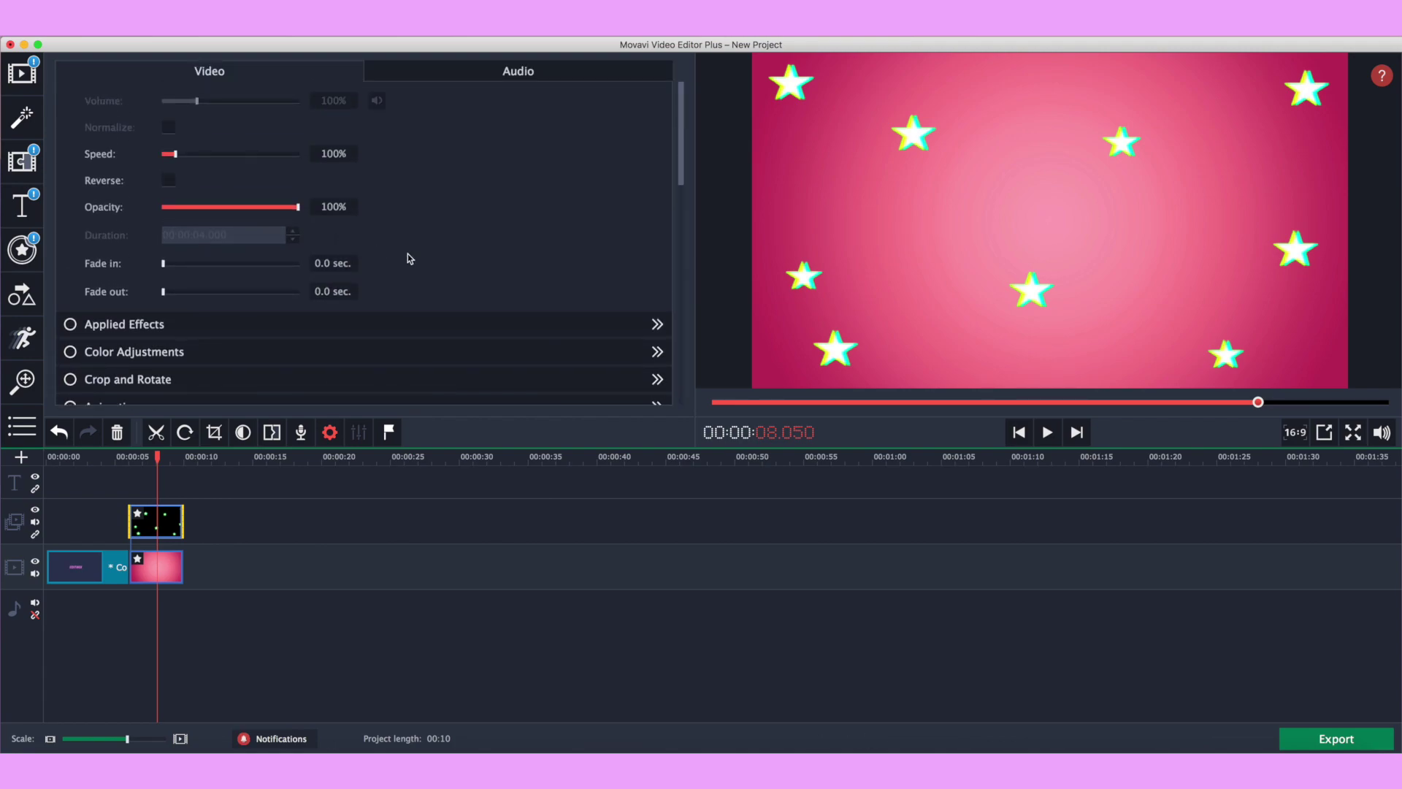
{"action": "left_click_drag", "start_coordinate": [300, 208], "coordinate": [249, 207]}
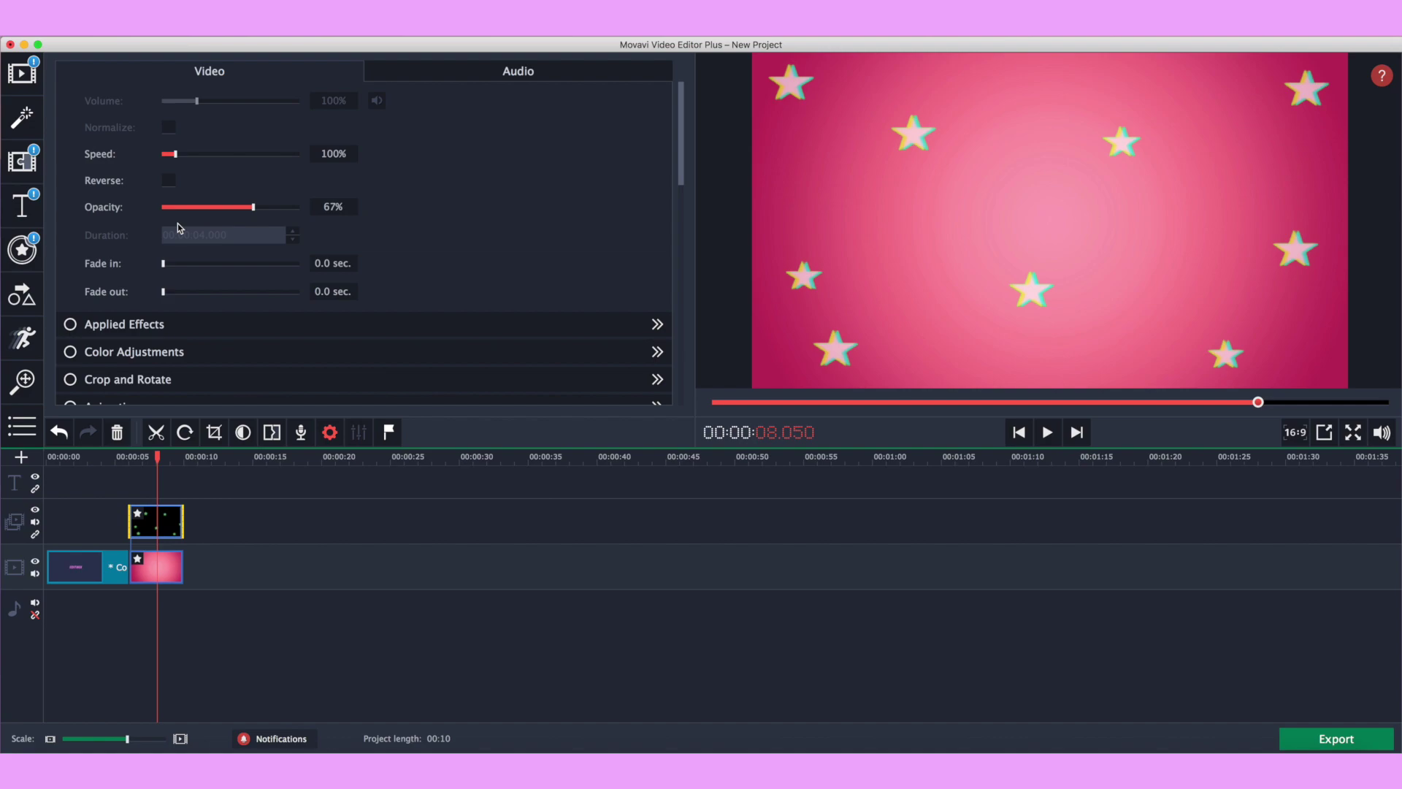
{"action": "left_click", "coordinate": [29, 208]}
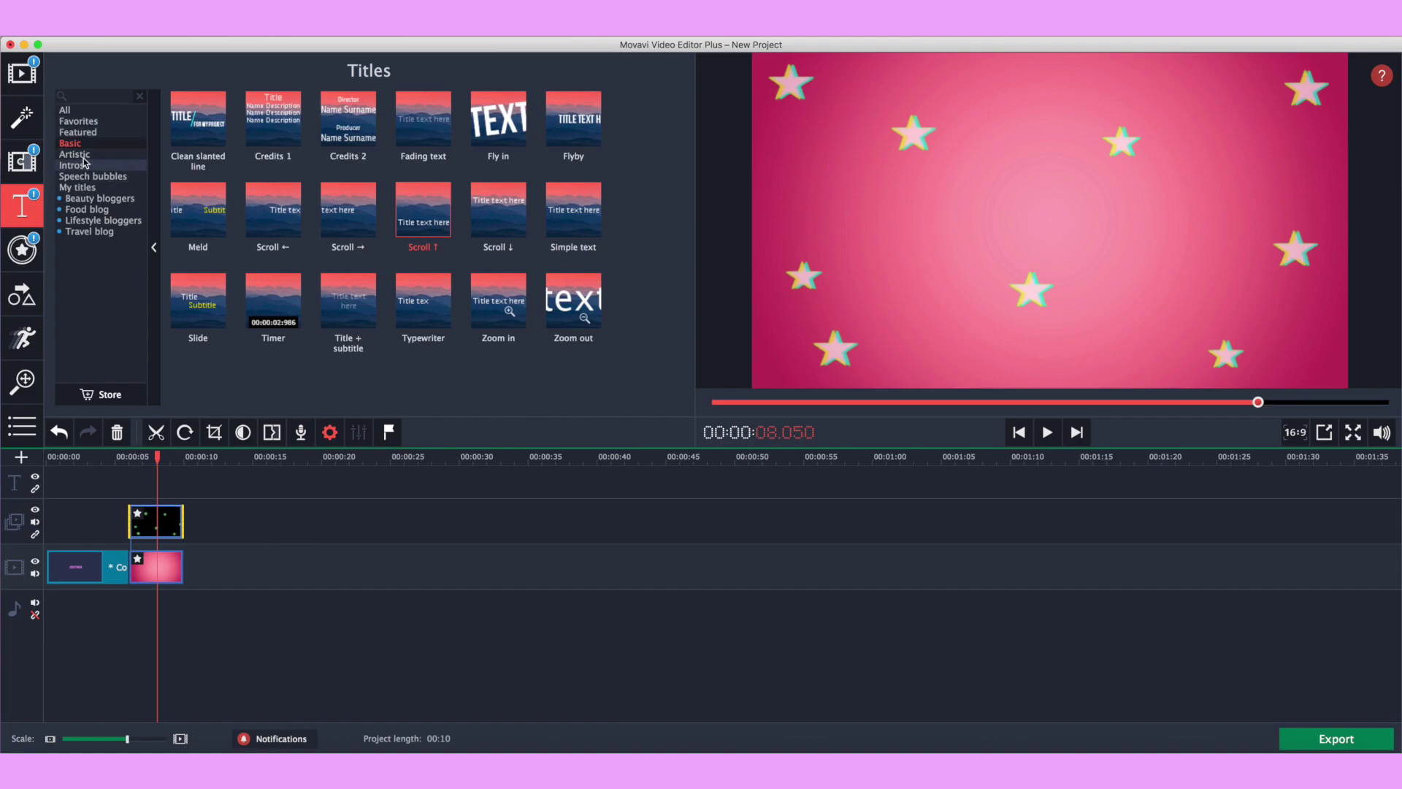
Browse the All, Featured and Intros title categories.
{"action": "left_click", "coordinate": [82, 110]}
{"action": "scroll", "coordinate": [270, 127], "scroll_direction": "up", "scroll_amount": 1}
{"action": "scroll", "coordinate": [292, 175], "scroll_direction": "up", "scroll_amount": 10}
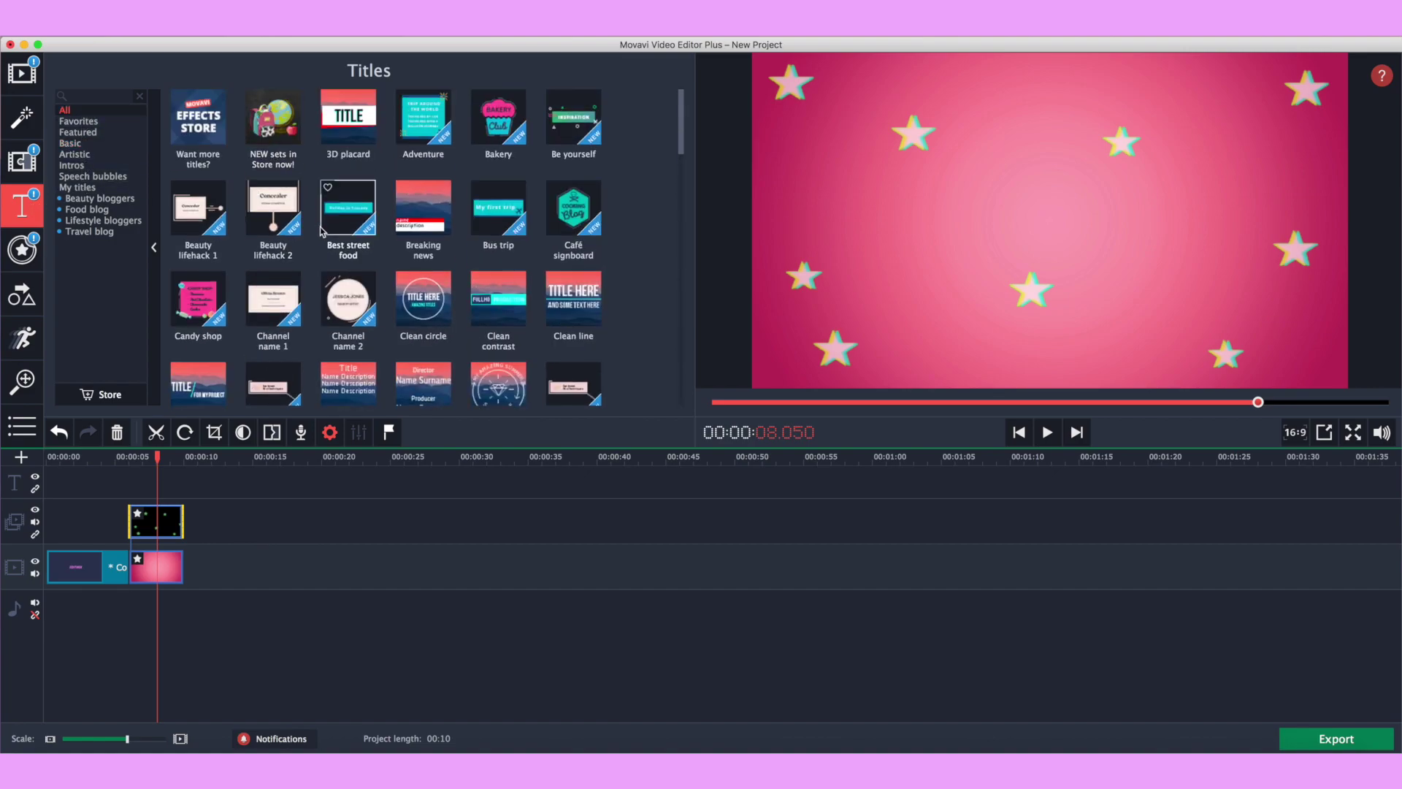
{"action": "left_click", "coordinate": [91, 143]}
{"action": "left_click", "coordinate": [91, 132]}
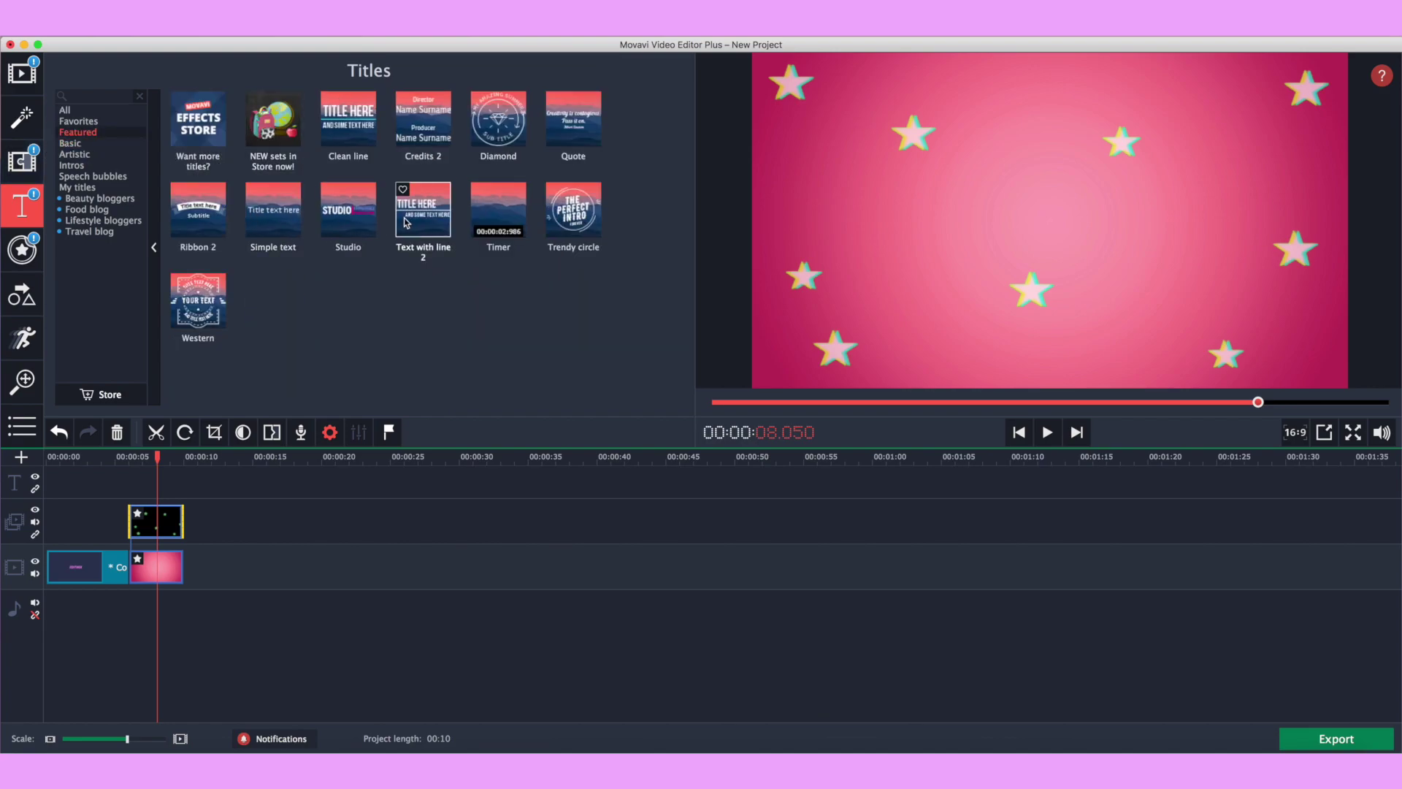
{"action": "left_click", "coordinate": [71, 165]}
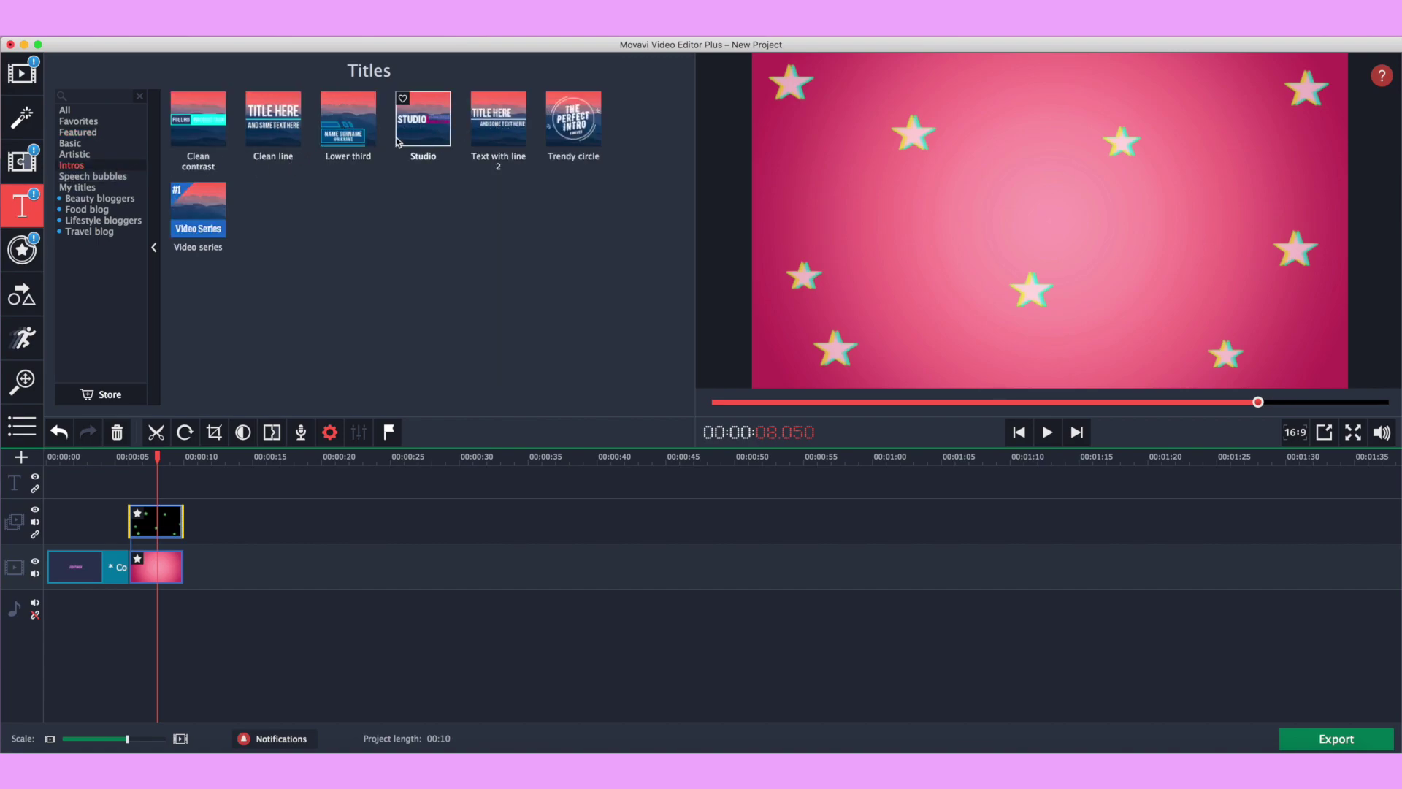
Browse the Speech bubbles, Beauty, Travel, Lifestyle and Food blog titles, returning to Basic.
{"action": "left_click", "coordinate": [93, 176]}
{"action": "left_click", "coordinate": [130, 197]}
{"action": "left_click", "coordinate": [91, 230]}
{"action": "left_click", "coordinate": [119, 220]}
{"action": "left_click", "coordinate": [119, 209]}
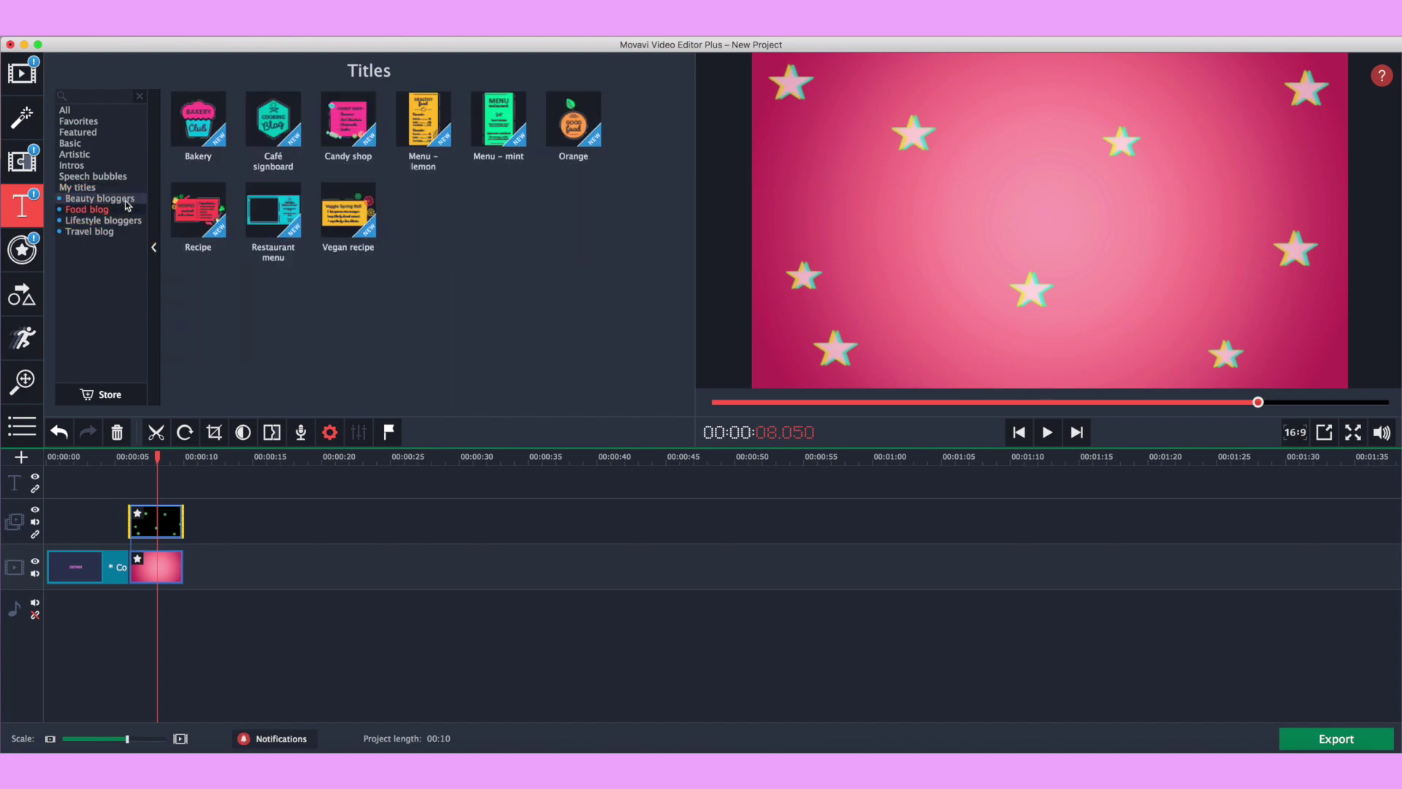
{"action": "left_click", "coordinate": [110, 165]}
{"action": "left_click", "coordinate": [123, 144]}
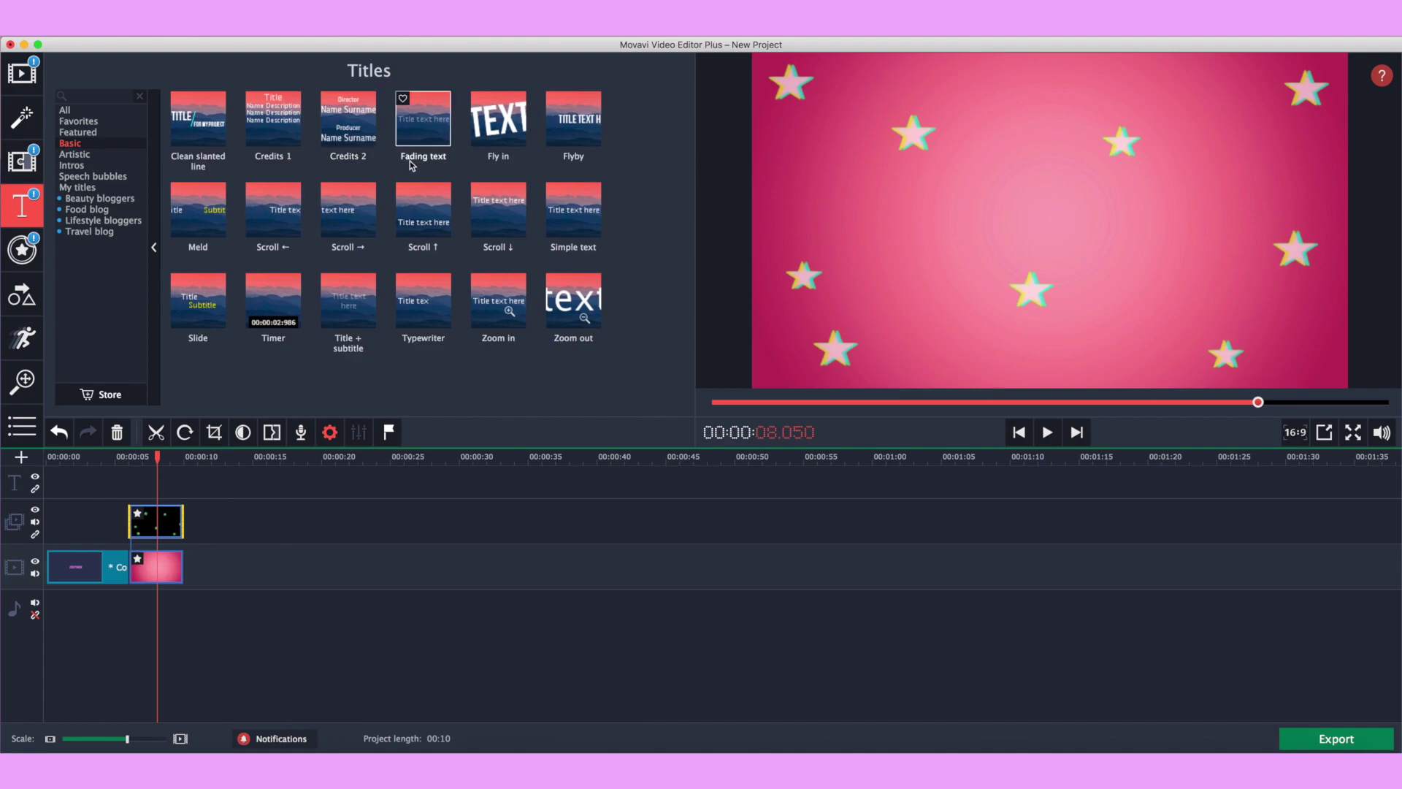
Preview Clean slanted line, Meld and Fly in, then add Fly in above the stars clip.
{"action": "left_click", "coordinate": [203, 129]}
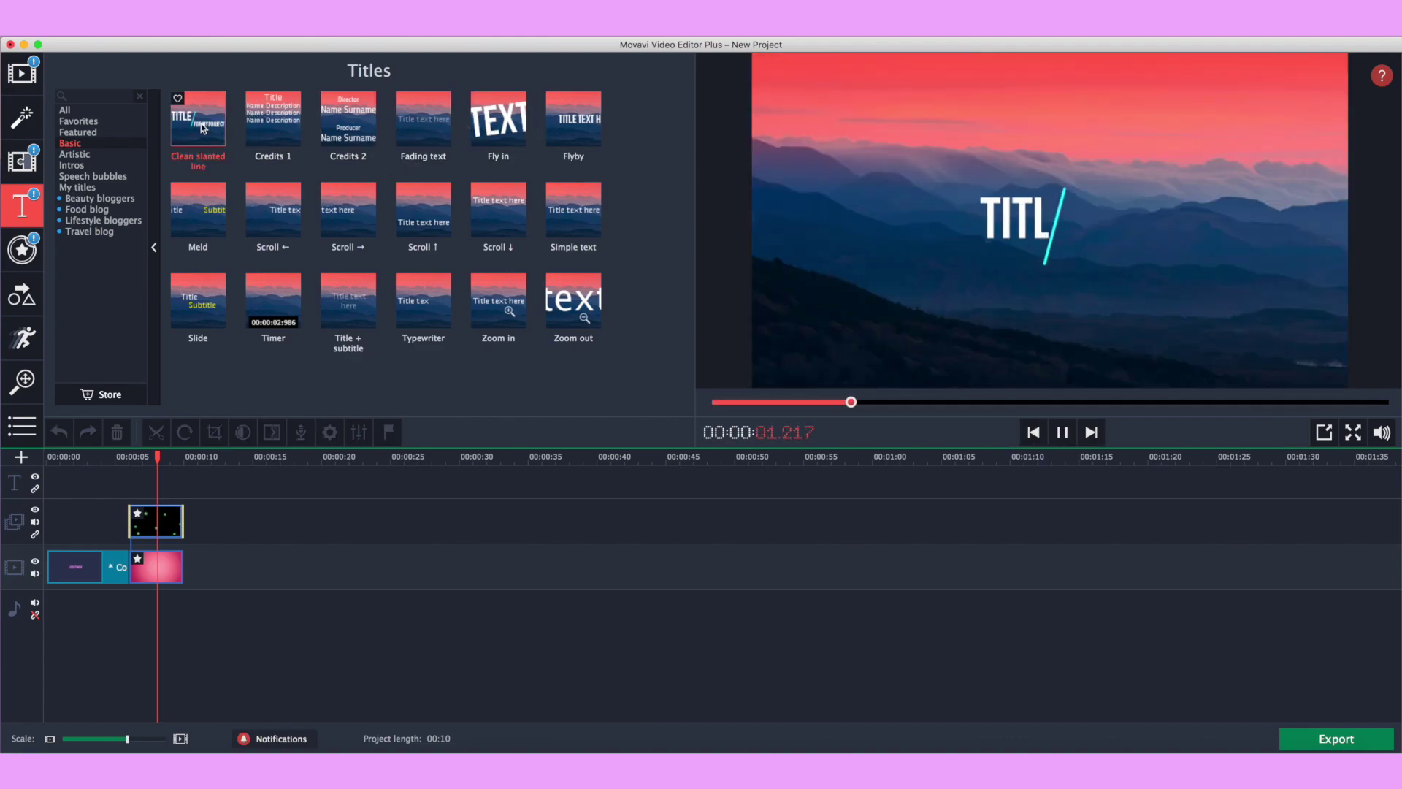
{"action": "left_click", "coordinate": [205, 212]}
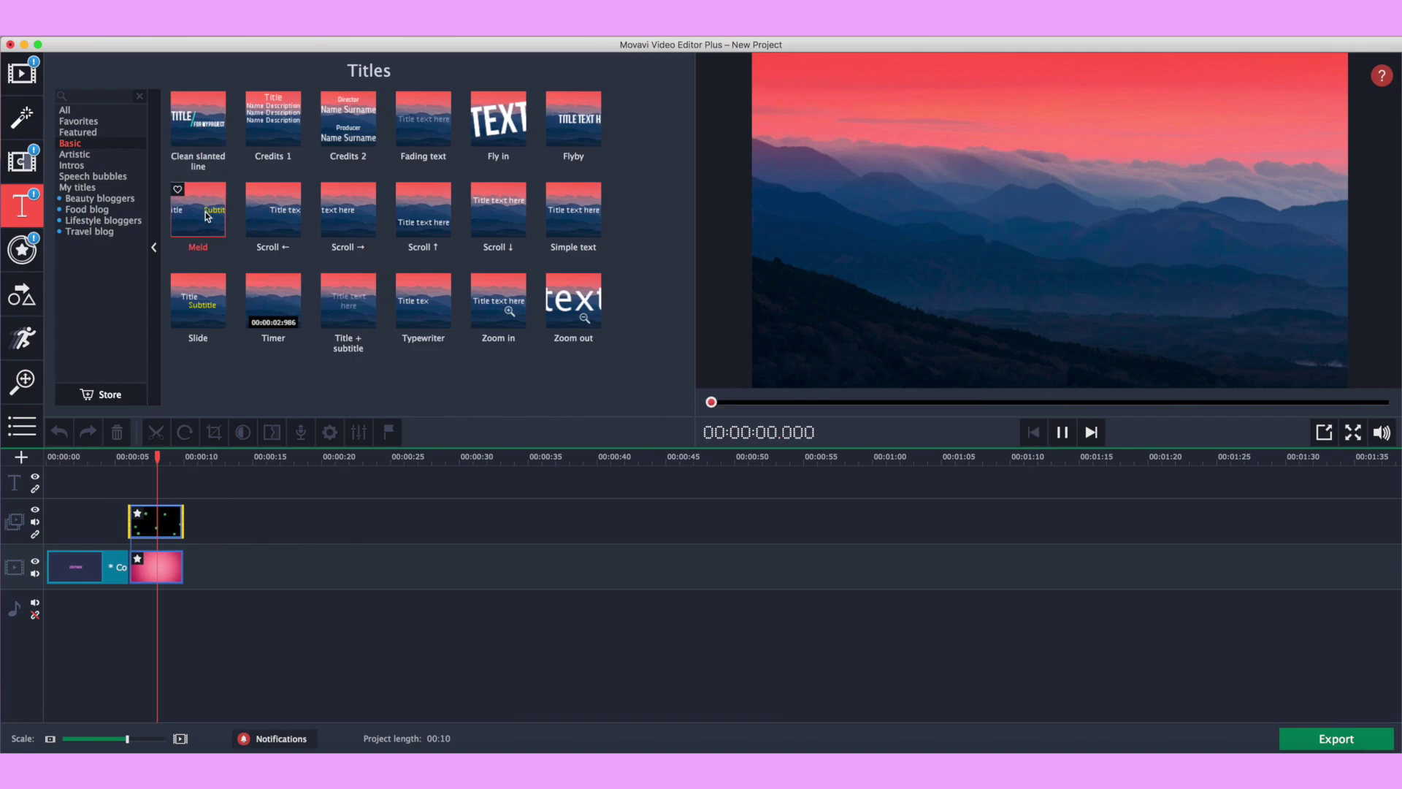
{"action": "left_click", "coordinate": [490, 140]}
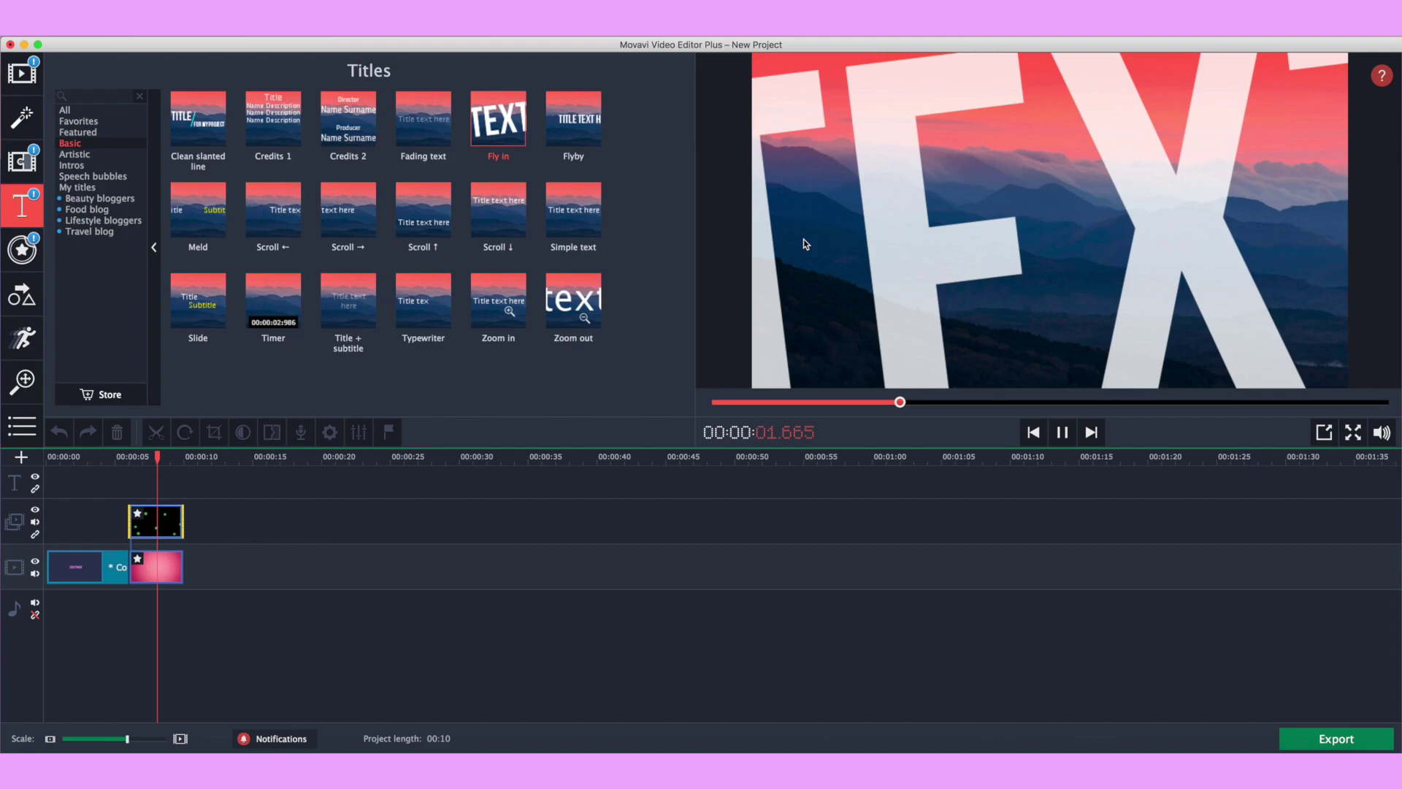
{"action": "left_click", "coordinate": [1063, 432]}
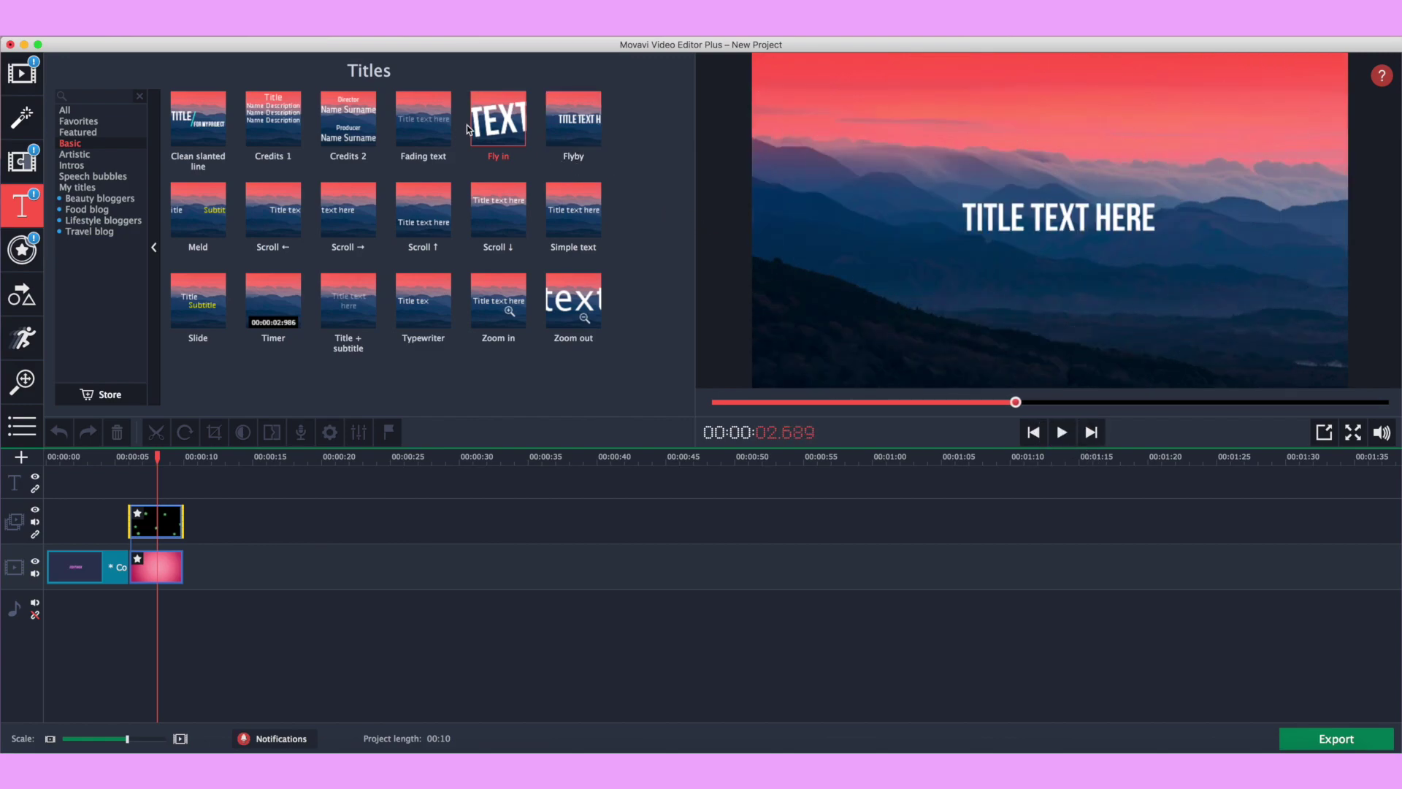
{"action": "left_click_drag", "start_coordinate": [502, 120], "coordinate": [132, 481]}
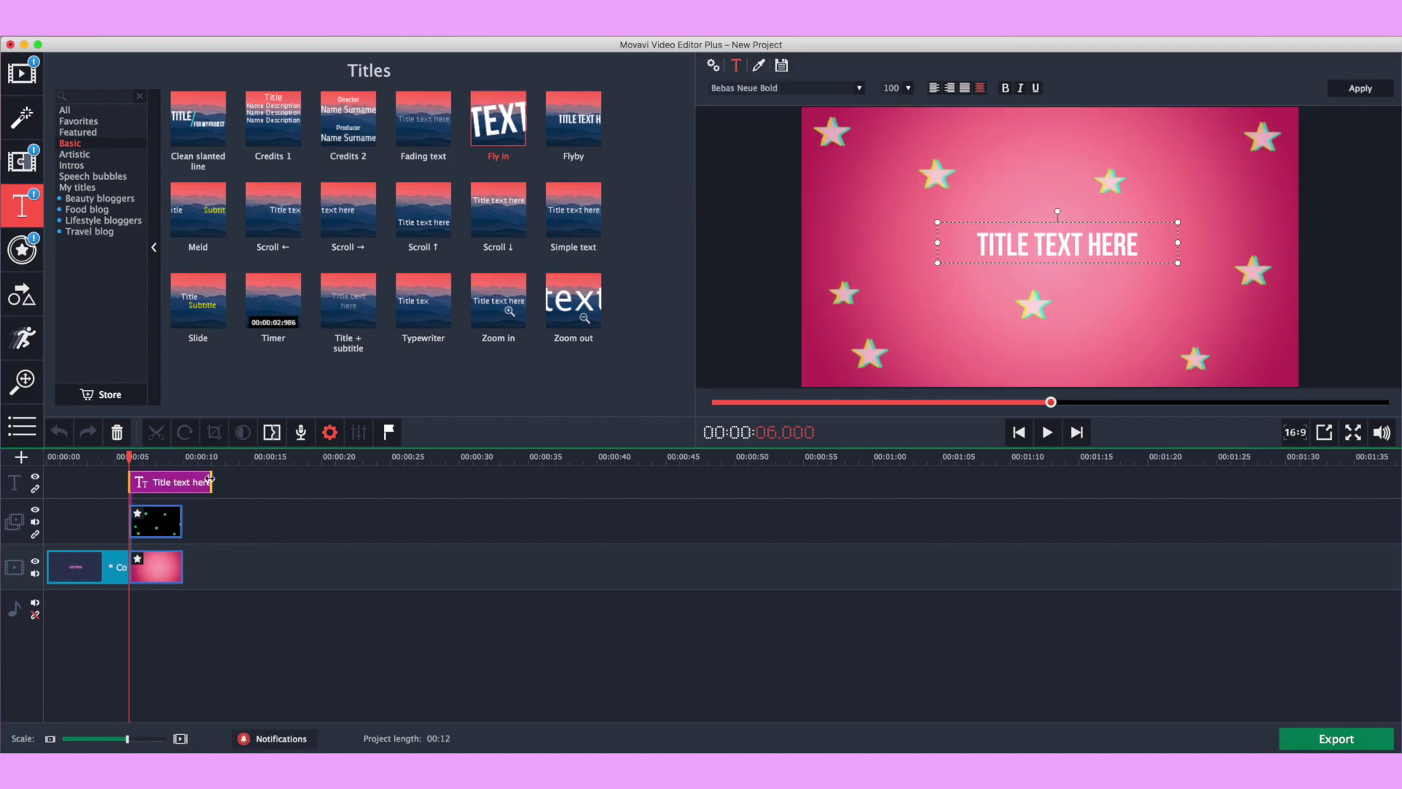
Trim the Fly in title to end at 10 s, then open it for editing at 8 s.
{"action": "left_click_drag", "start_coordinate": [211, 481], "coordinate": [184, 490]}
{"action": "left_click", "coordinate": [160, 486]}
{"action": "double_click", "coordinate": [162, 488]}
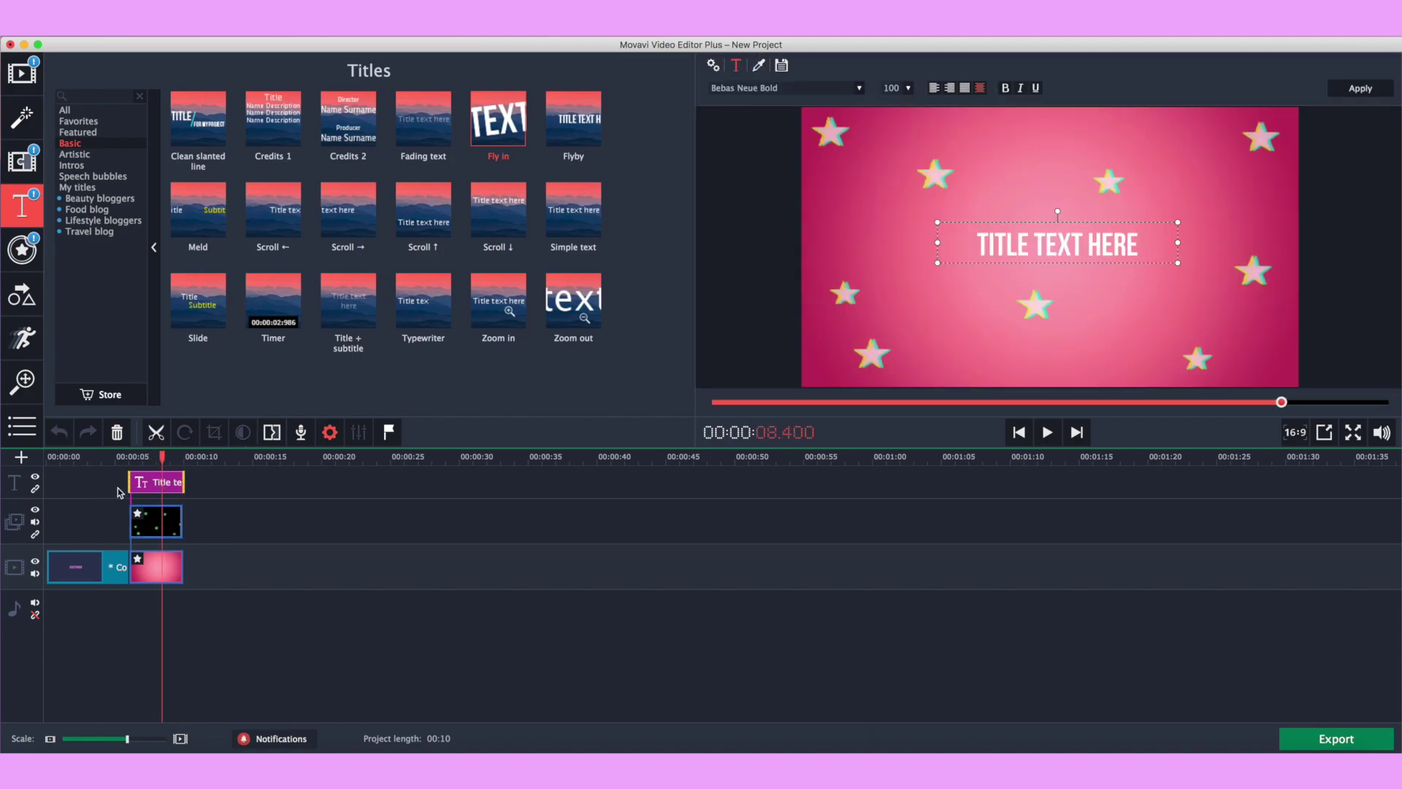
Delete the placeholder 'TITLE TEXT HERE' and type the new title IEDIIINGX.
{"action": "double_click", "coordinate": [1082, 240]}
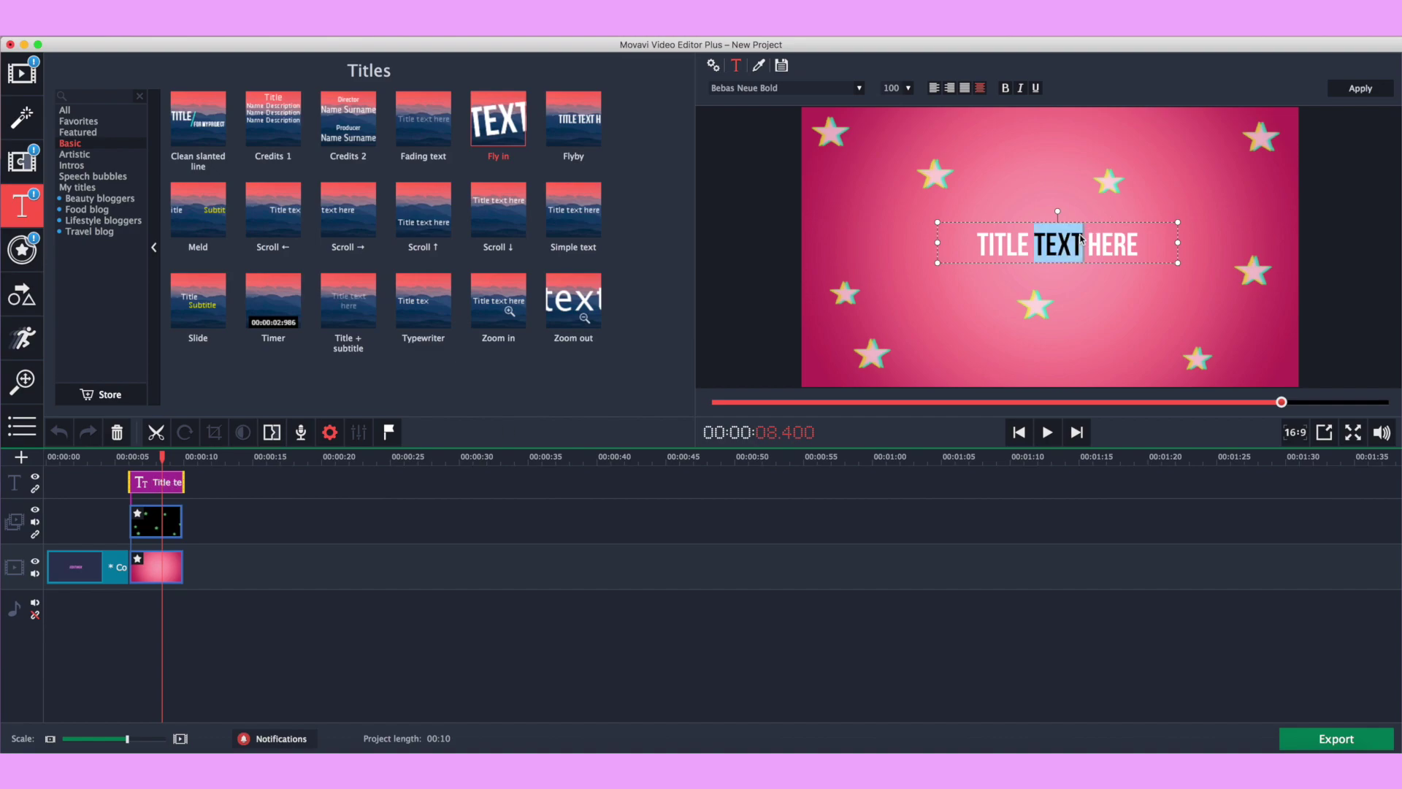
{"action": "left_click", "coordinate": [1141, 241]}
{"action": "key", "text": "BackSpace"}
{"action": "key", "text": "BackSpace"}
{"action": "key", "text": "BackSpace"}
{"action": "key", "text": "BackSpace"}
{"action": "key", "text": "BackSpace"}
{"action": "key", "text": "BackSpace"}
{"action": "key", "text": "BackSpace"}
{"action": "key", "text": "BackSpace"}
{"action": "key", "text": "BackSpace"}
{"action": "key", "text": "BackSpace"}
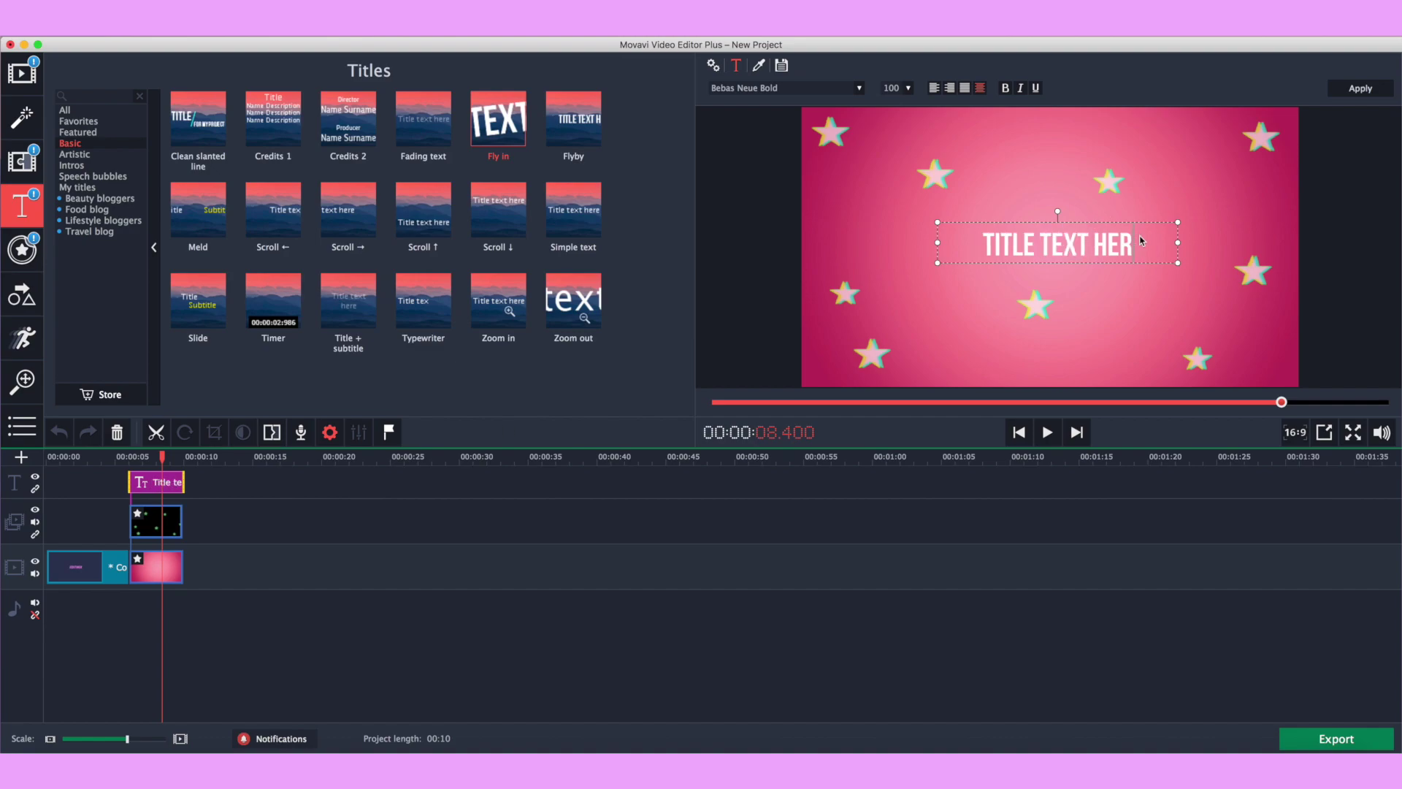
{"action": "key", "text": "BackSpace"}
{"action": "key", "text": "BackSpace"}
{"action": "key", "text": "BackSpace"}
{"action": "key", "text": "BackSpace"}
{"action": "key", "text": "BackSpace"}
{"action": "type", "text": "IEDII"}
{"action": "type", "text": "INGX"}
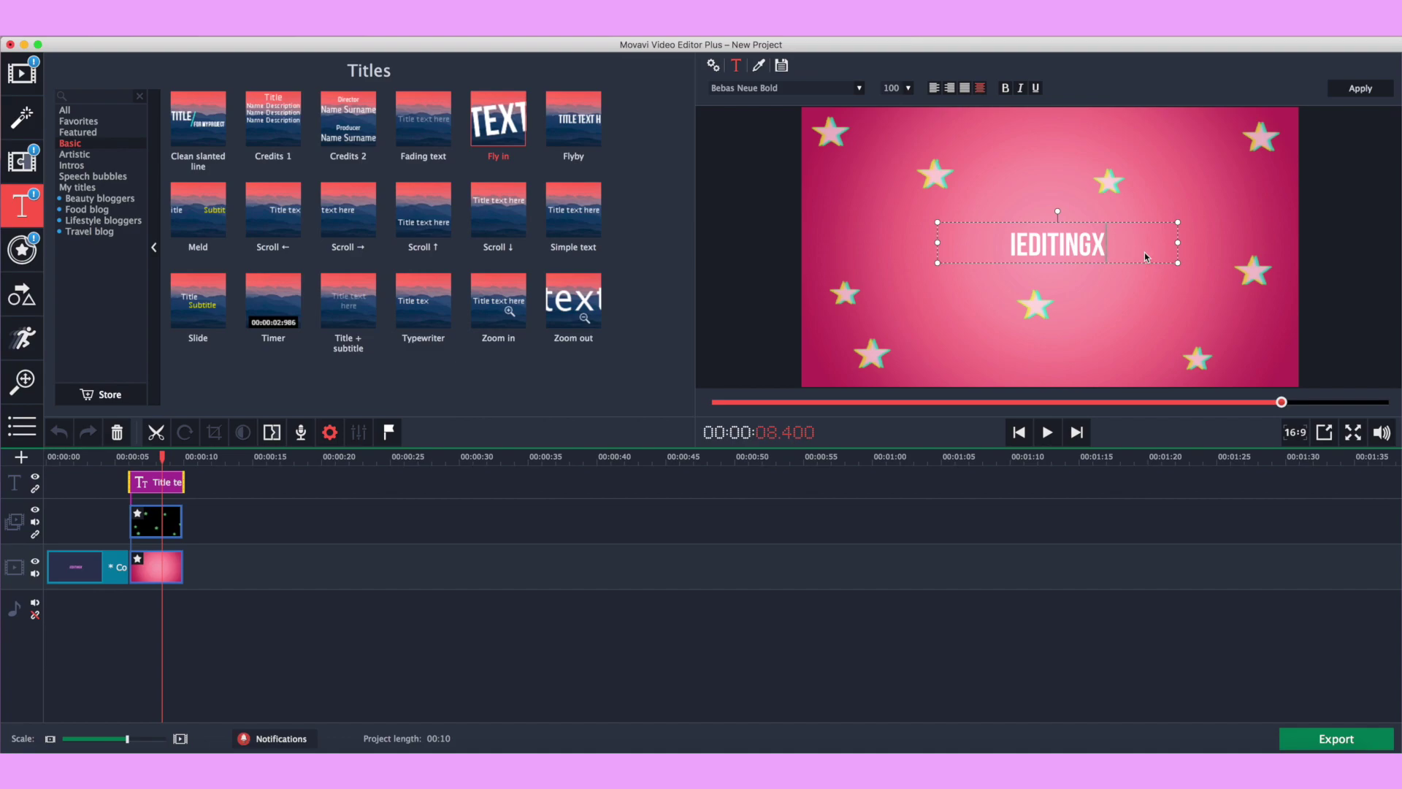
Set the title font to the Parkway Lush script.
{"action": "left_click", "coordinate": [788, 86]}
{"action": "scroll", "coordinate": [785, 138], "scroll_direction": "up", "scroll_amount": 3}
{"action": "scroll", "coordinate": [778, 154], "scroll_direction": "down", "scroll_amount": 10}
{"action": "scroll", "coordinate": [776, 158], "scroll_direction": "down", "scroll_amount": 15}
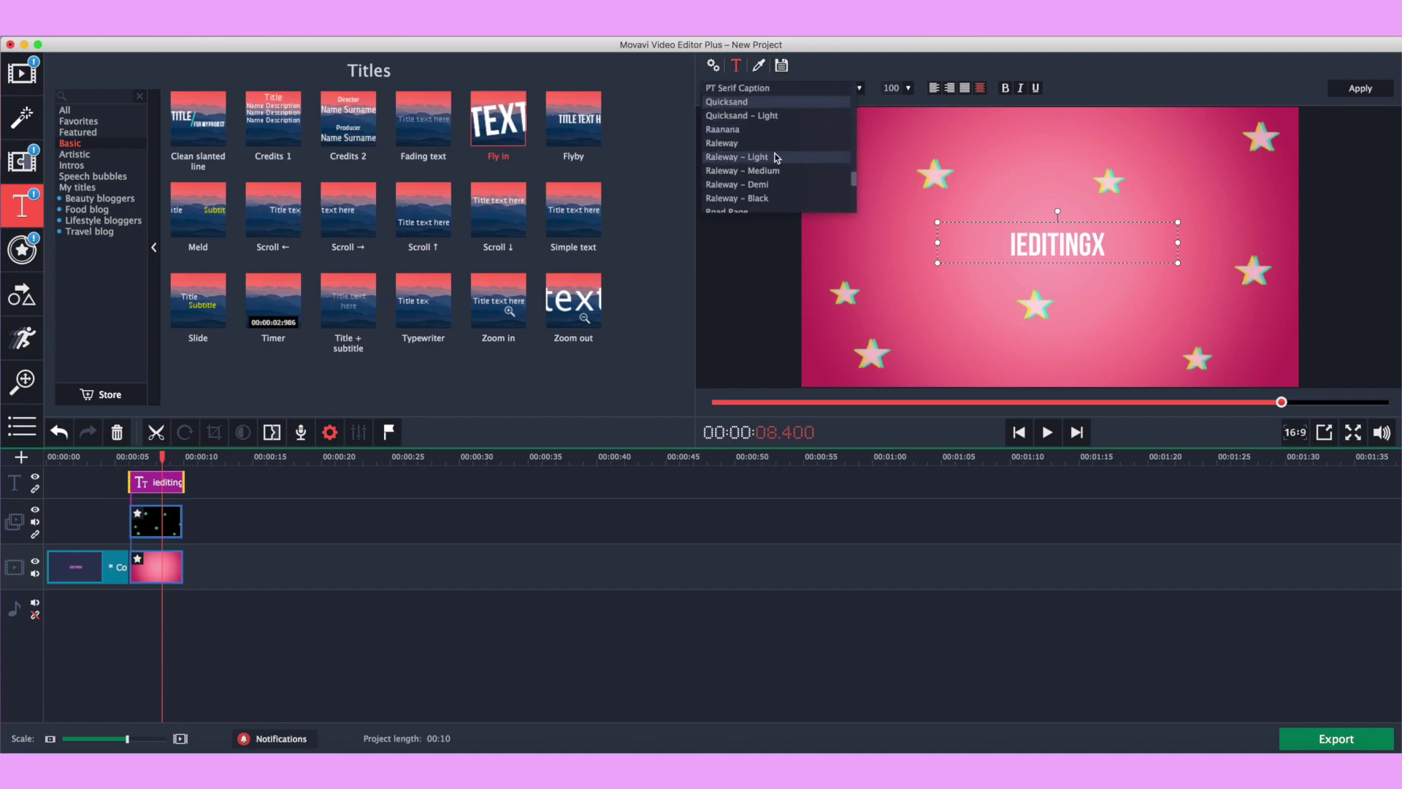
{"action": "scroll", "coordinate": [780, 157], "scroll_direction": "up", "scroll_amount": 5}
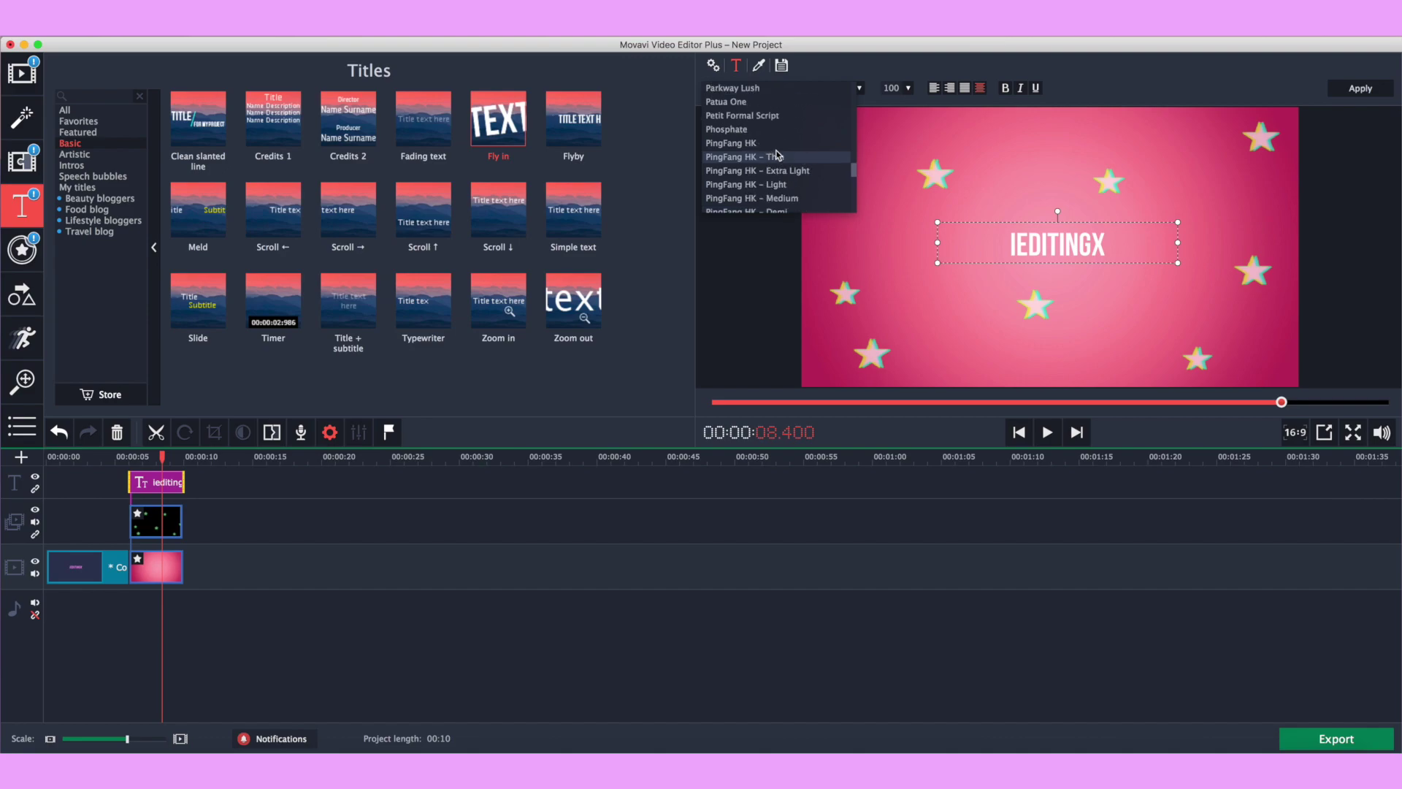
{"action": "left_click", "coordinate": [748, 103]}
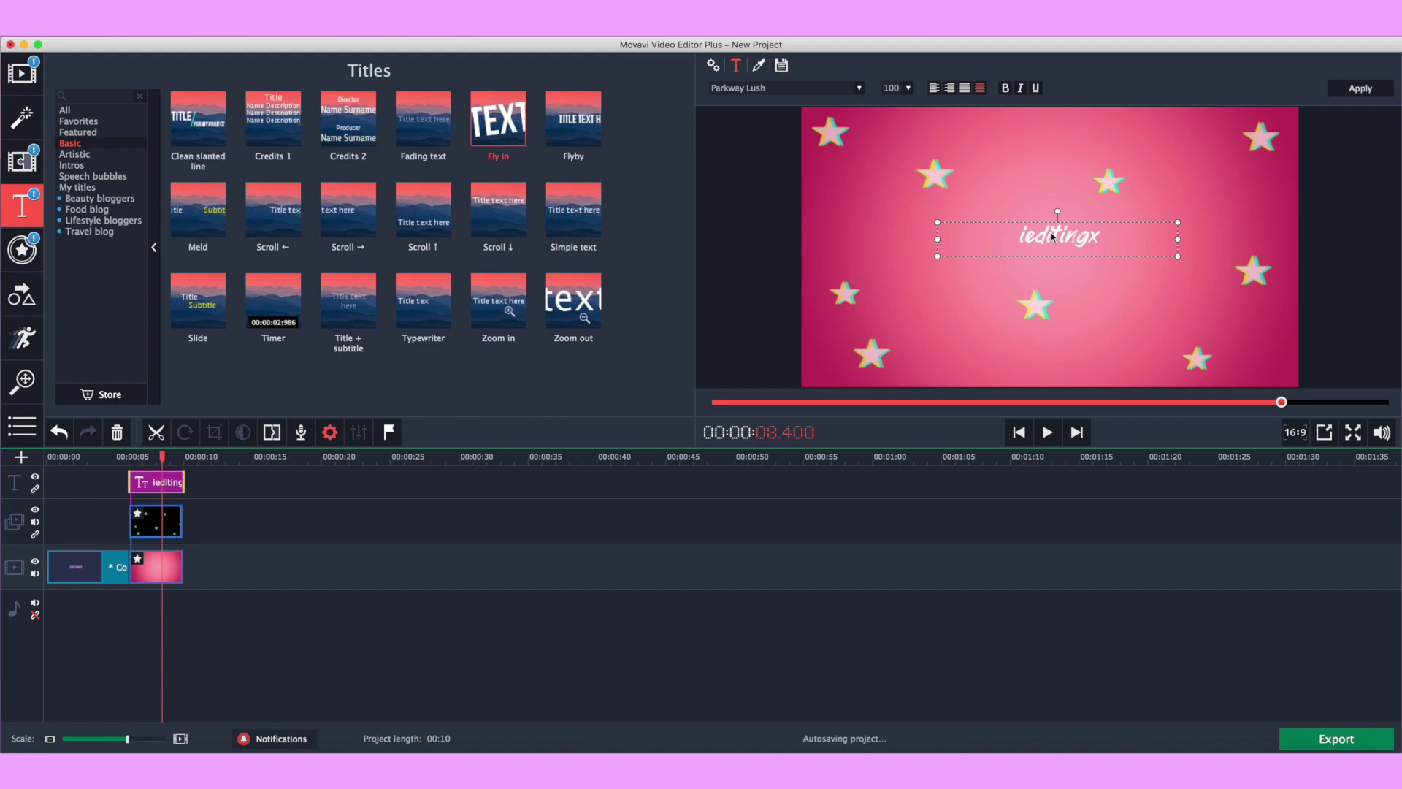
Retype the E and X capitals so the title reads iEditingX.
{"action": "double_click", "coordinate": [1050, 232]}
{"action": "left_click", "coordinate": [1043, 238]}
{"action": "key", "text": "BackSpace"}
{"action": "type", "text": "E"}
{"action": "left_click", "coordinate": [1103, 237]}
{"action": "key", "text": "BackSpace"}
{"action": "type", "text": "X"}
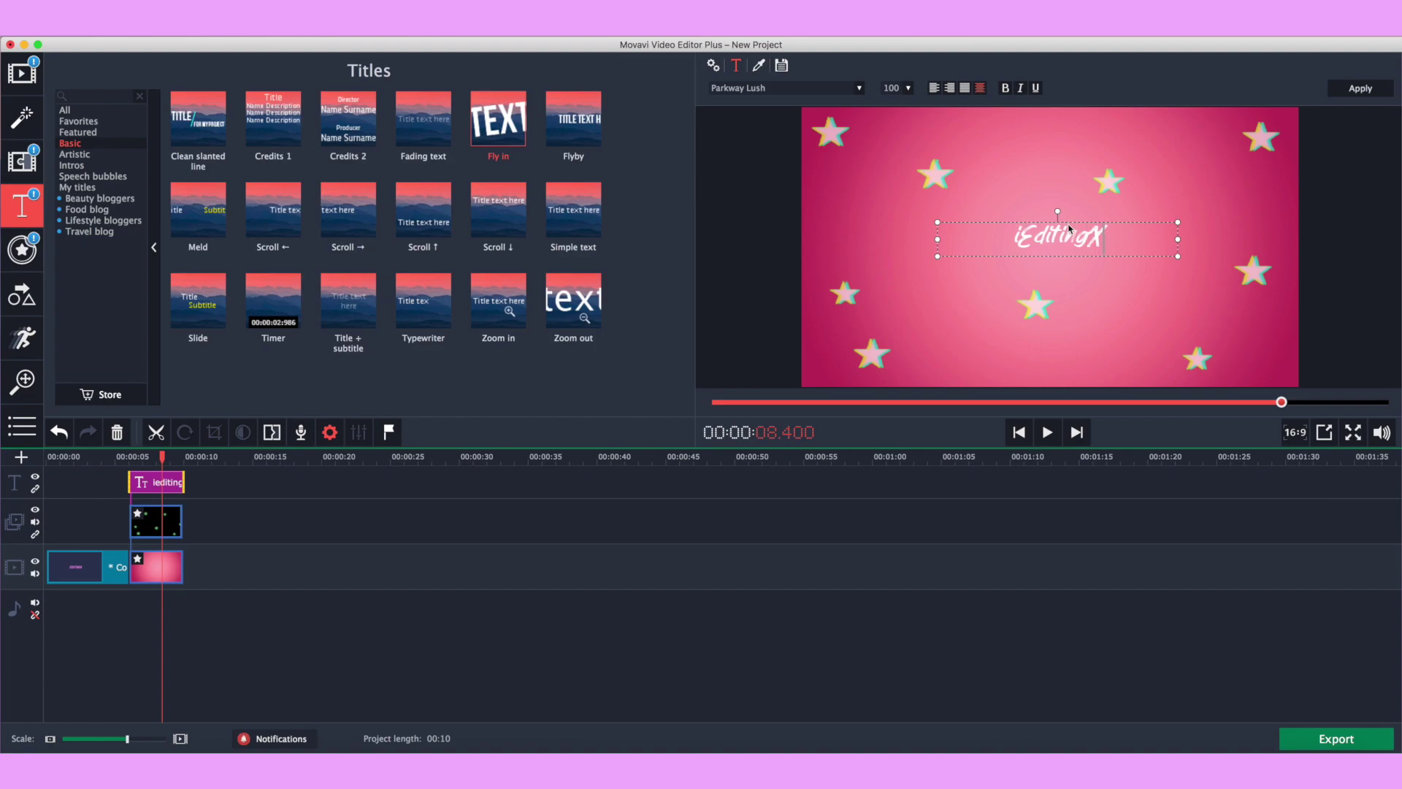
Enlarge the title font size to 250.
{"action": "left_click", "coordinate": [909, 90]}
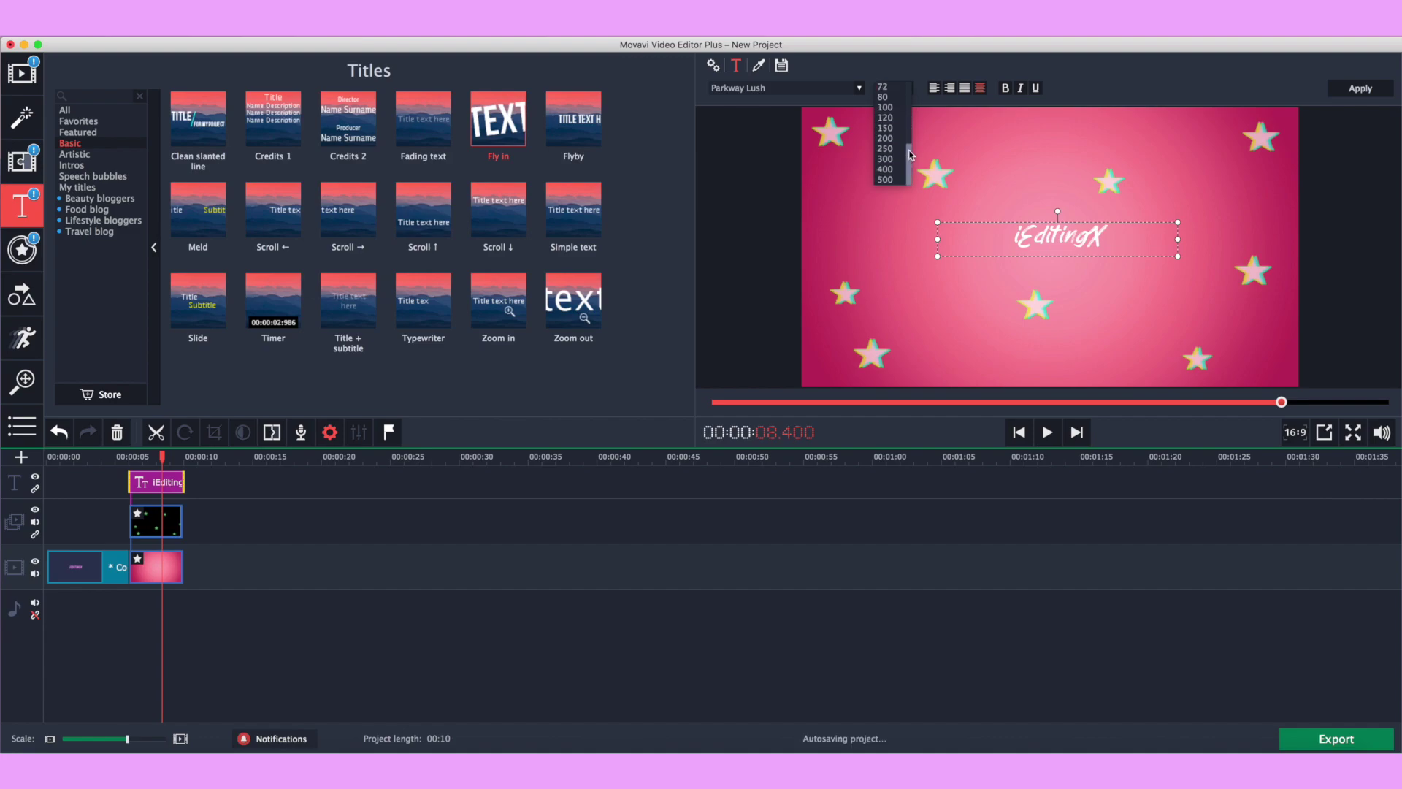
{"action": "left_click", "coordinate": [897, 149]}
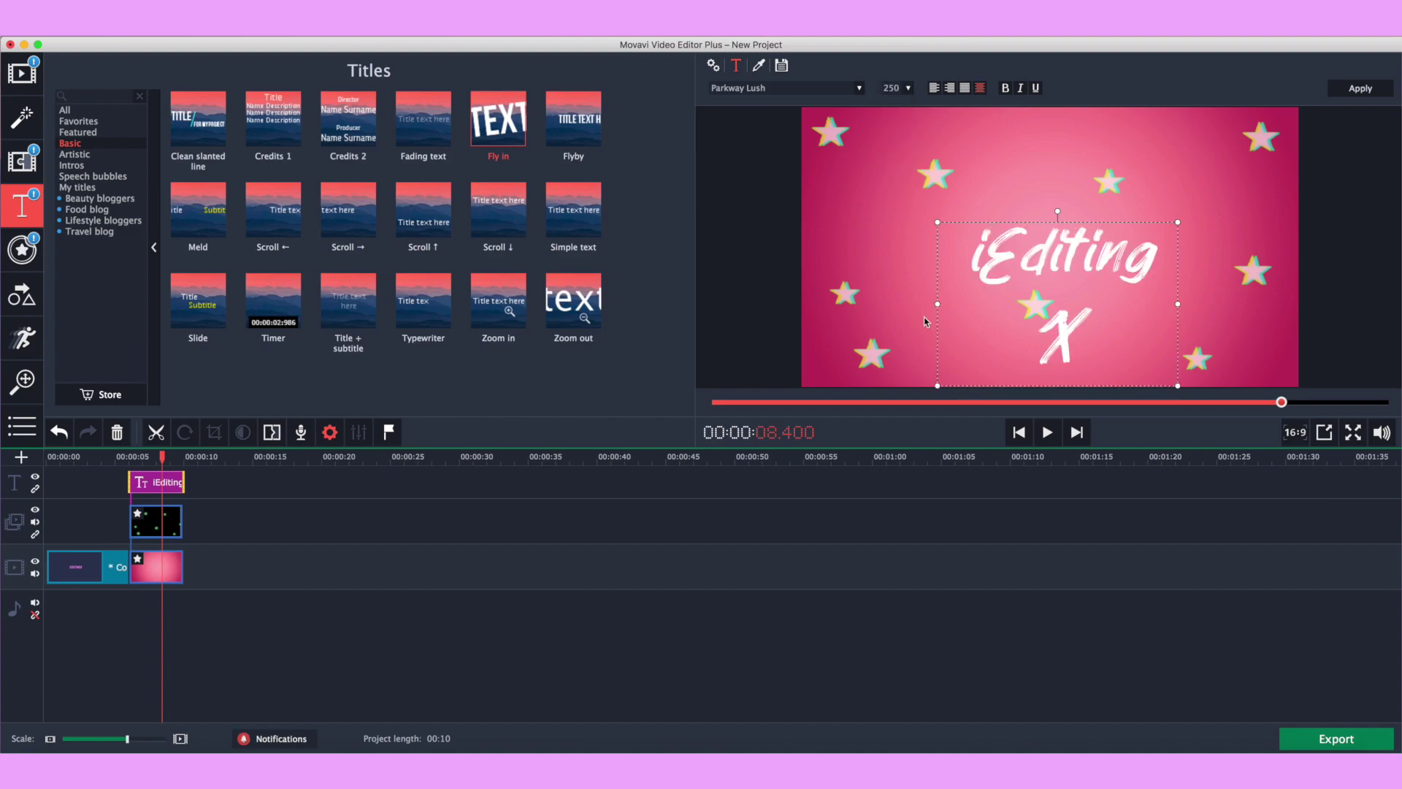
{"action": "left_click", "coordinate": [907, 91]}
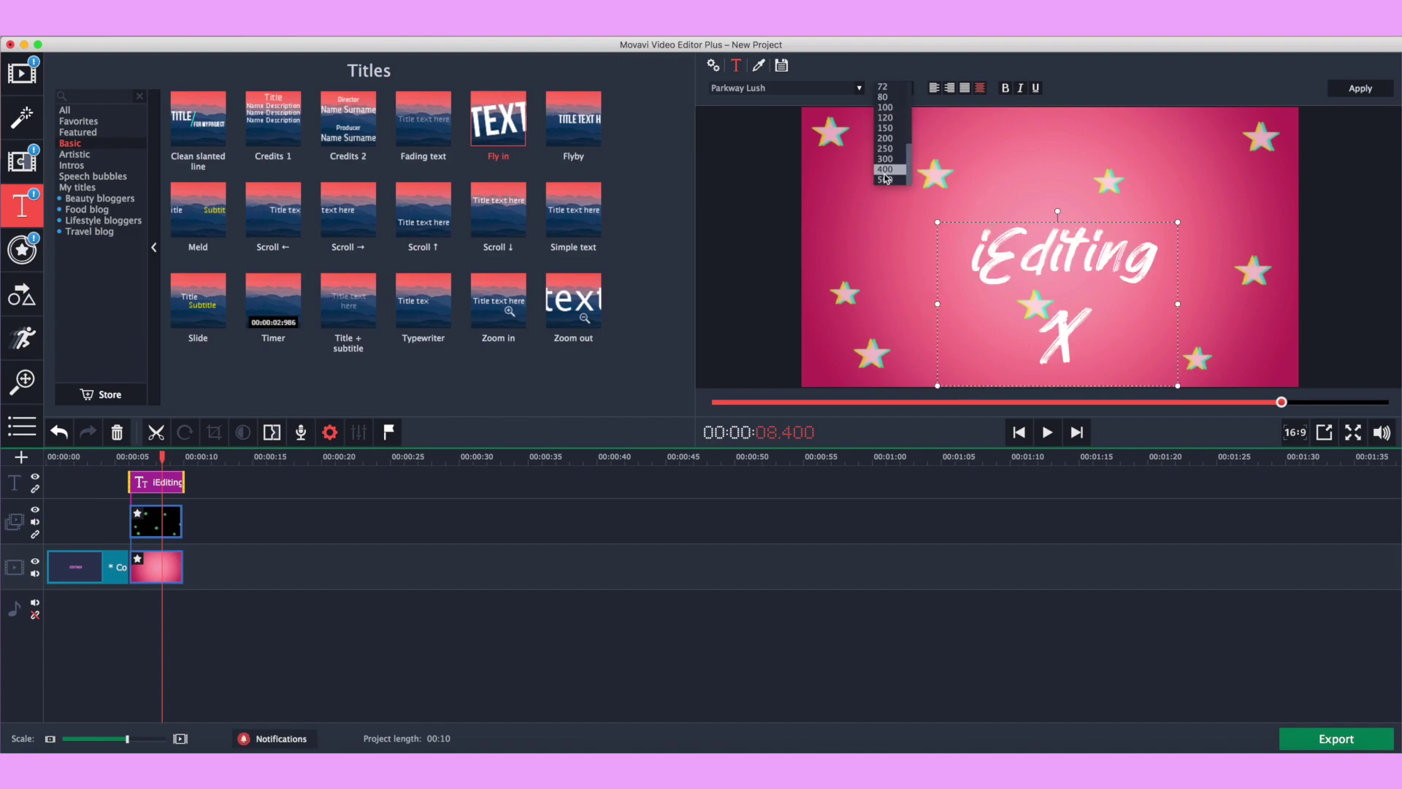
{"action": "left_click", "coordinate": [938, 304]}
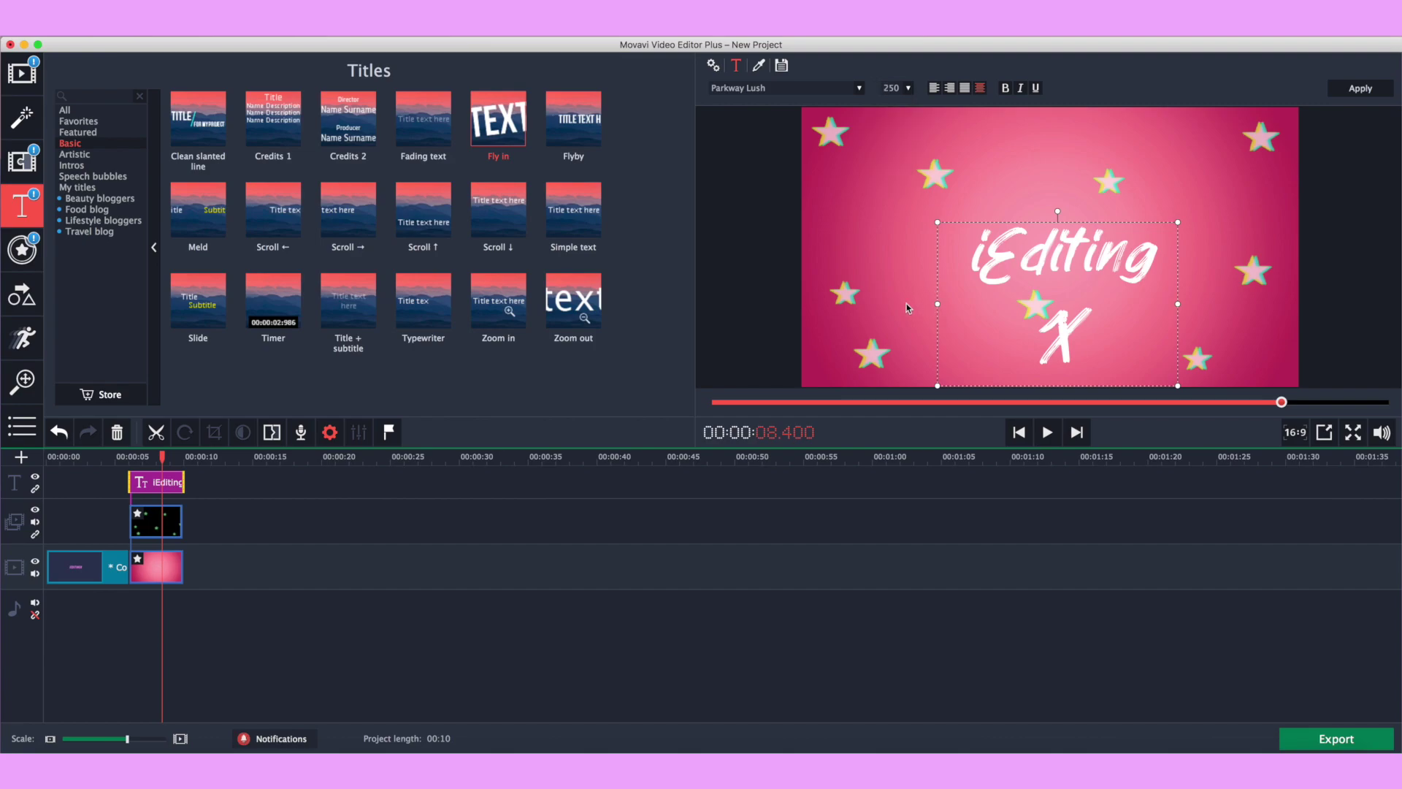
Widen the title box to one line, centre it in the frame, and apply.
{"action": "left_click_drag", "start_coordinate": [938, 306], "coordinate": [899, 306]}
{"action": "left_click_drag", "start_coordinate": [1018, 263], "coordinate": [1037, 263]}
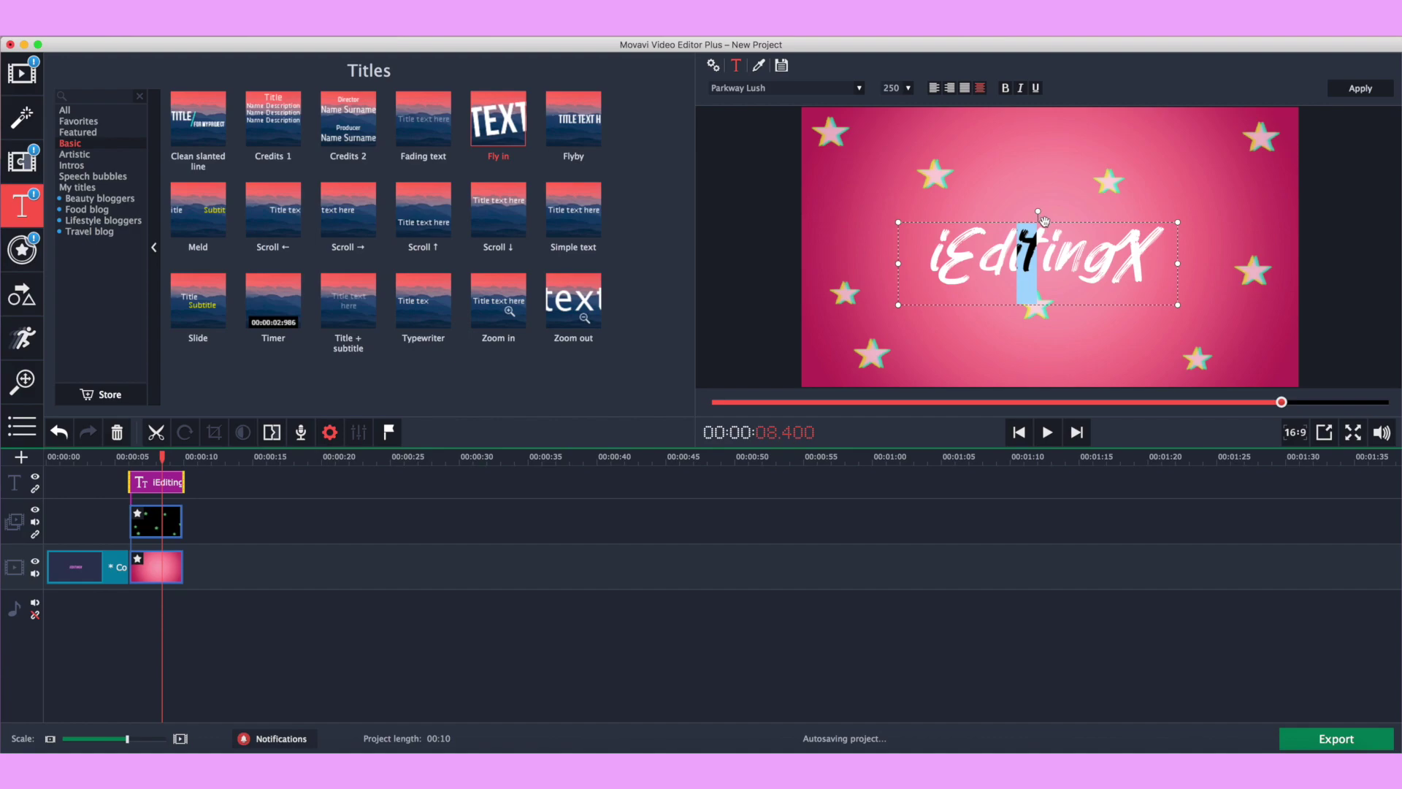
{"action": "left_click", "coordinate": [1116, 199]}
{"action": "left_click_drag", "start_coordinate": [1064, 253], "coordinate": [1068, 235]}
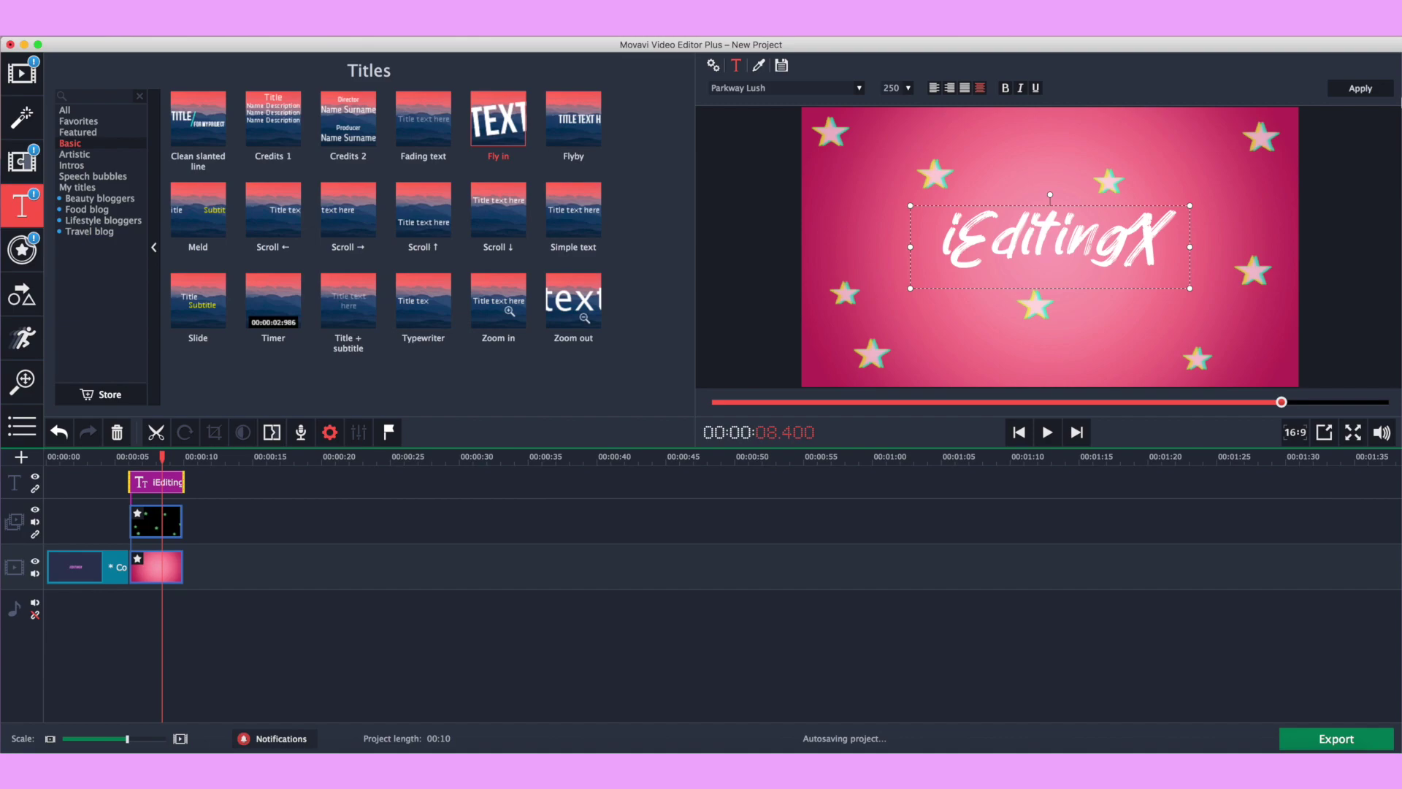
{"action": "left_click", "coordinate": [1360, 88]}
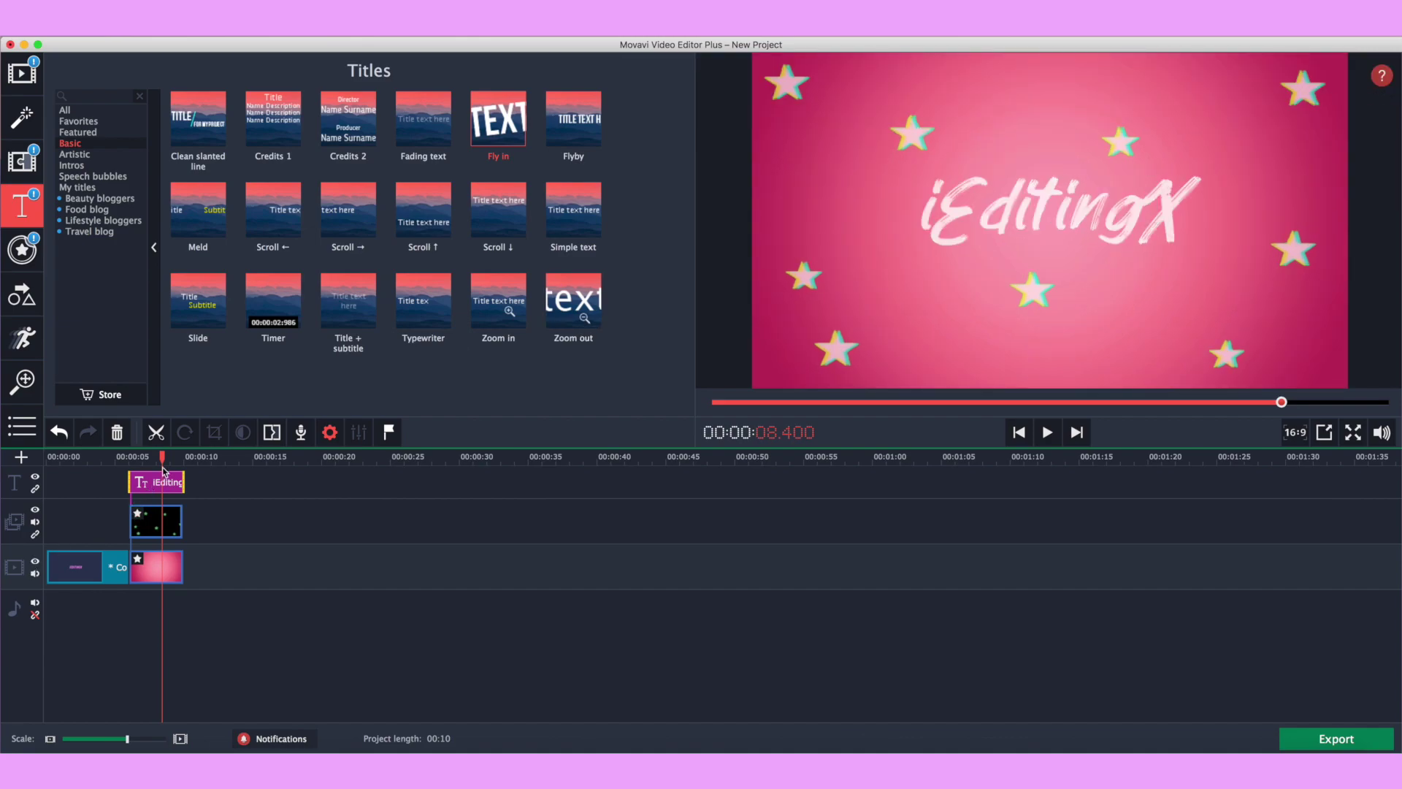
Return the playhead to 6 seconds and play the intro preview.
{"action": "left_click_drag", "start_coordinate": [161, 457], "coordinate": [130, 457]}
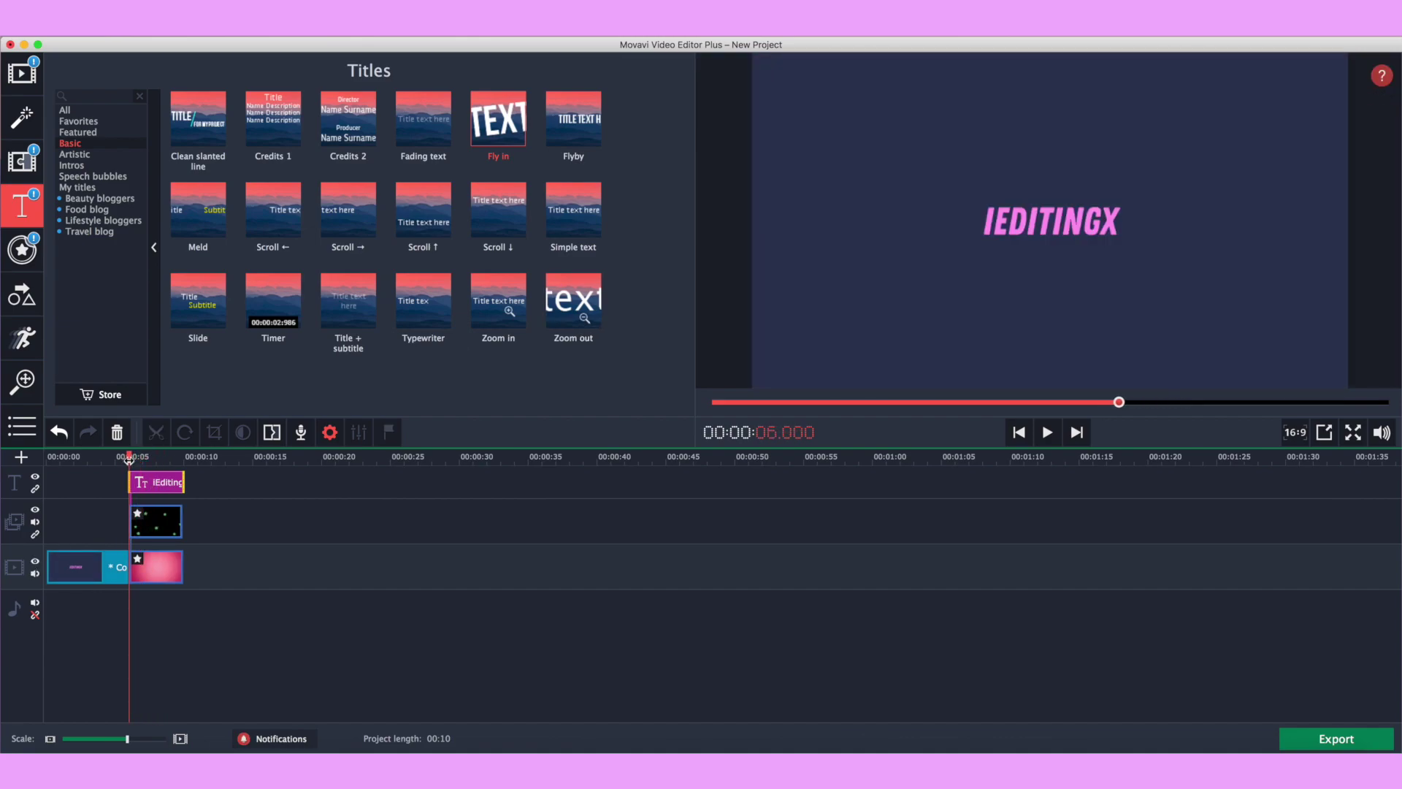
{"action": "left_click", "coordinate": [1047, 432]}
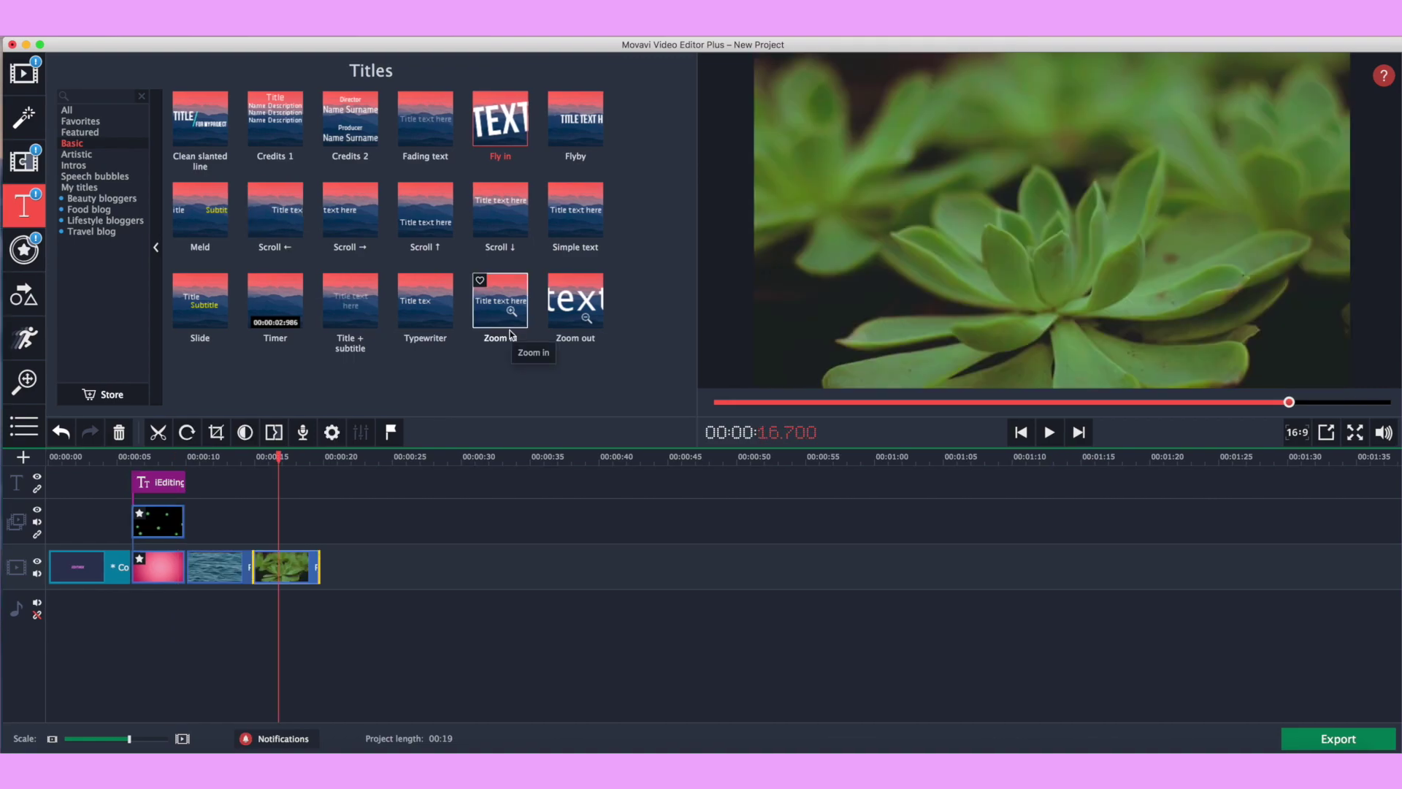
Show all transitions and preview Warp – from center.
{"action": "left_click", "coordinate": [24, 160]}
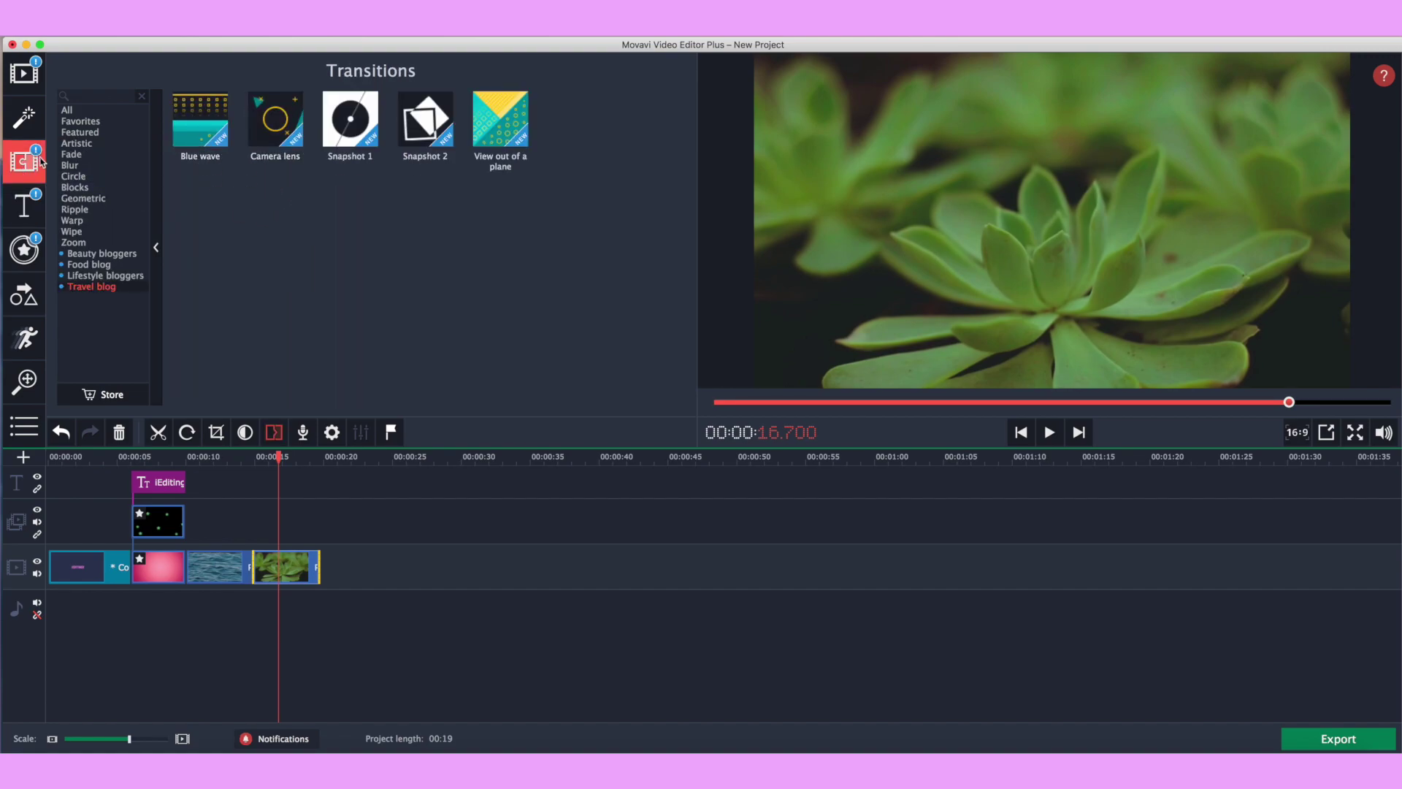
{"action": "left_click", "coordinate": [83, 111]}
{"action": "scroll", "coordinate": [382, 259], "scroll_direction": "down", "scroll_amount": 15}
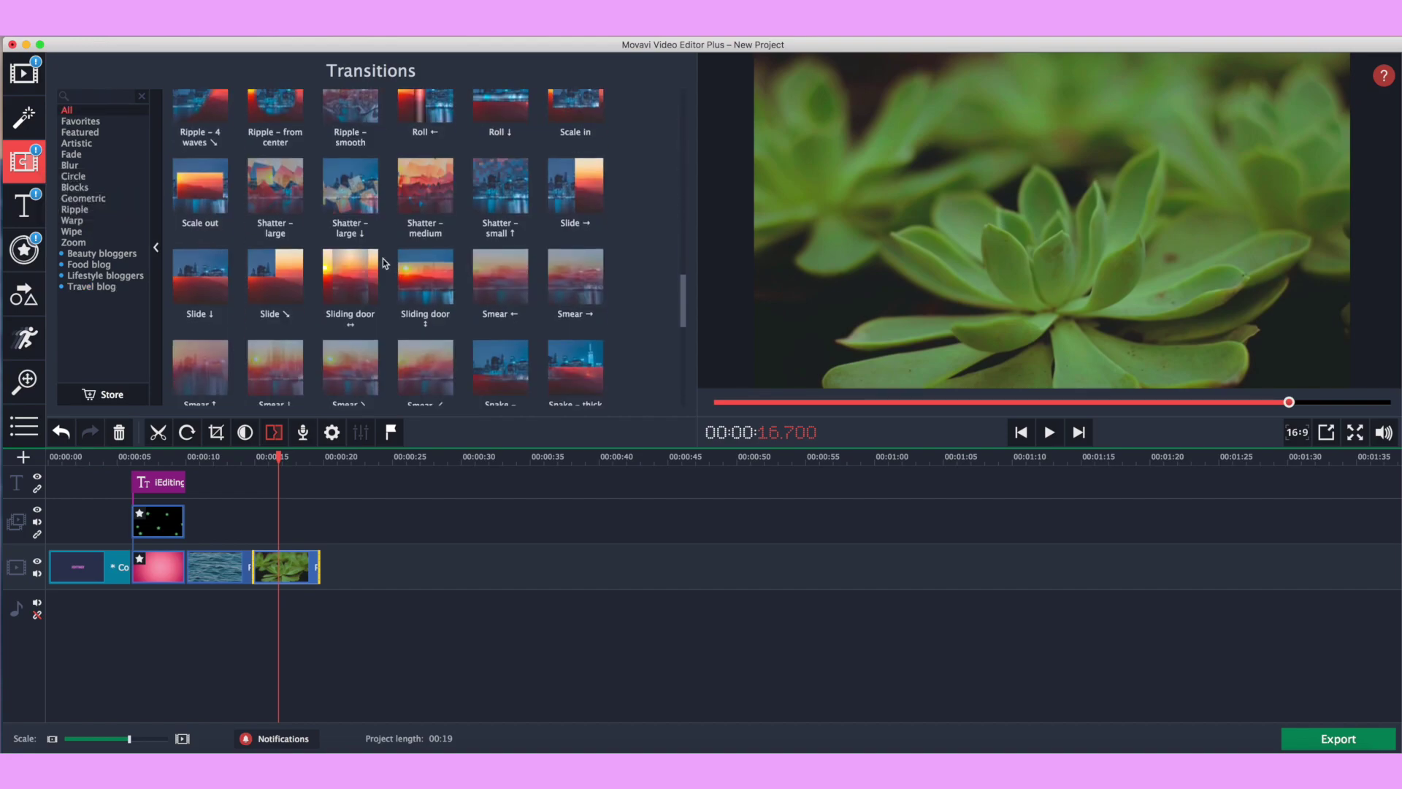
{"action": "scroll", "coordinate": [383, 258], "scroll_direction": "down", "scroll_amount": 6}
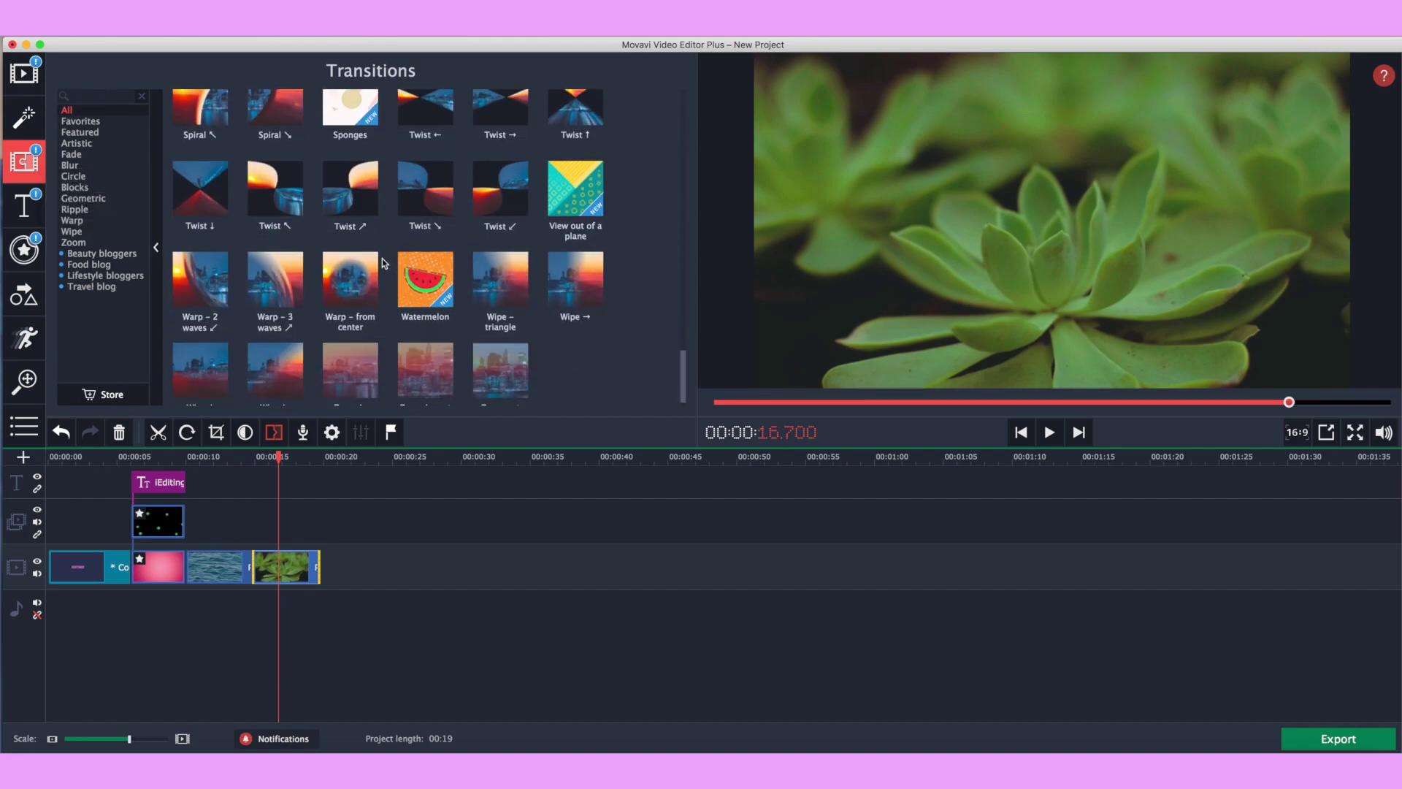
{"action": "left_click", "coordinate": [369, 267]}
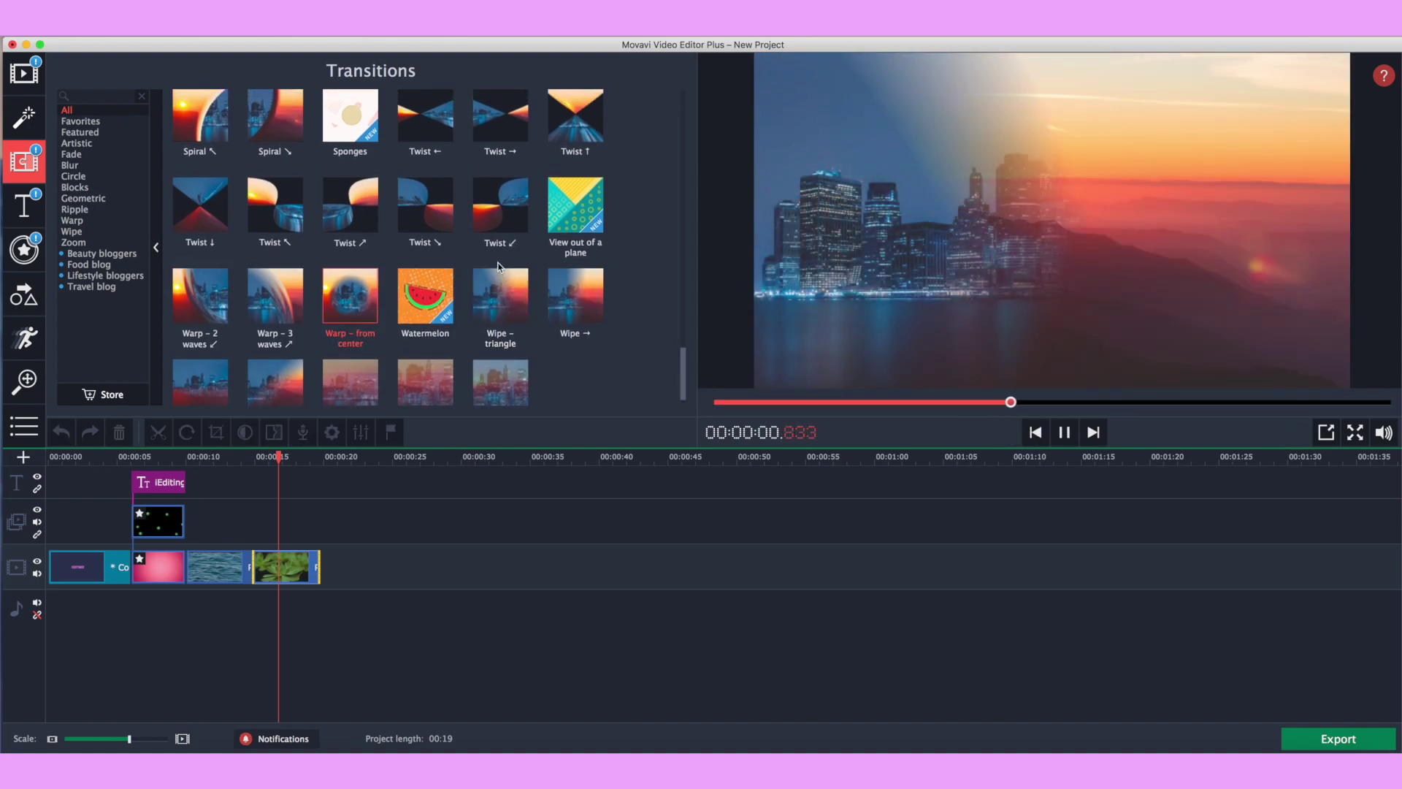
Preview the Pinwheel – 13 parts and Page turn ↗ transitions, then stop playback.
{"action": "scroll", "coordinate": [500, 266], "scroll_direction": "up", "scroll_amount": 3}
{"action": "scroll", "coordinate": [467, 270], "scroll_direction": "up", "scroll_amount": 2}
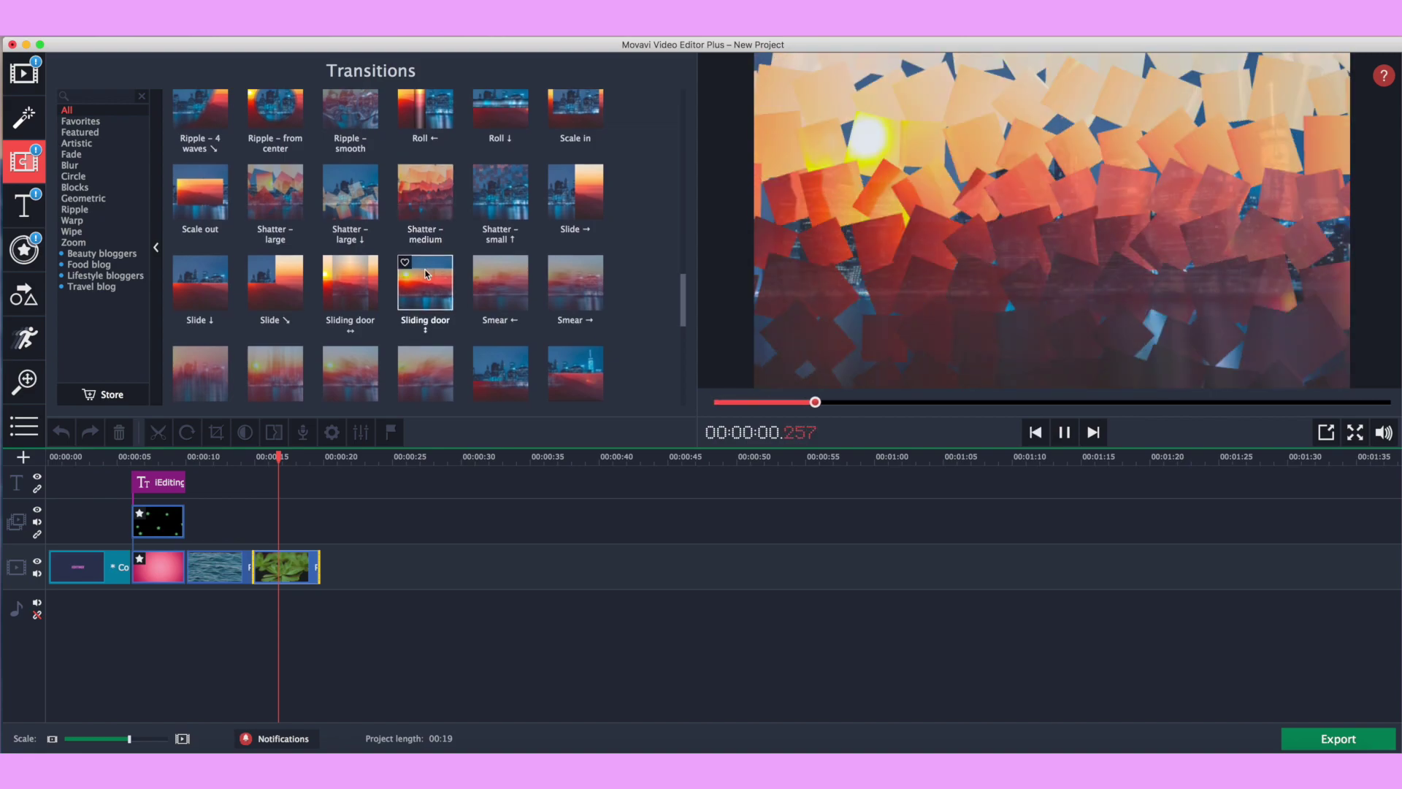
{"action": "scroll", "coordinate": [426, 282], "scroll_direction": "up", "scroll_amount": 4}
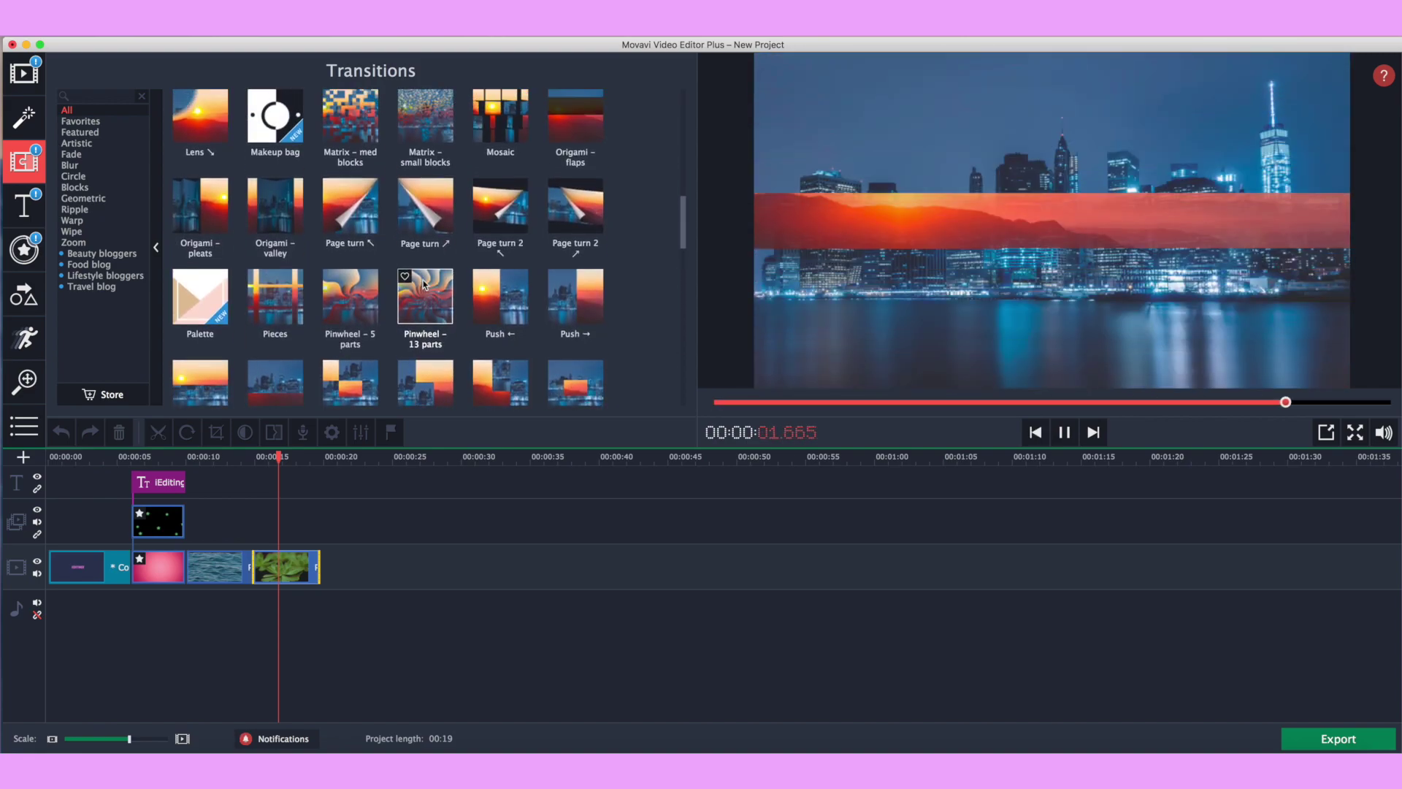
{"action": "left_click", "coordinate": [426, 286]}
{"action": "left_click", "coordinate": [425, 219]}
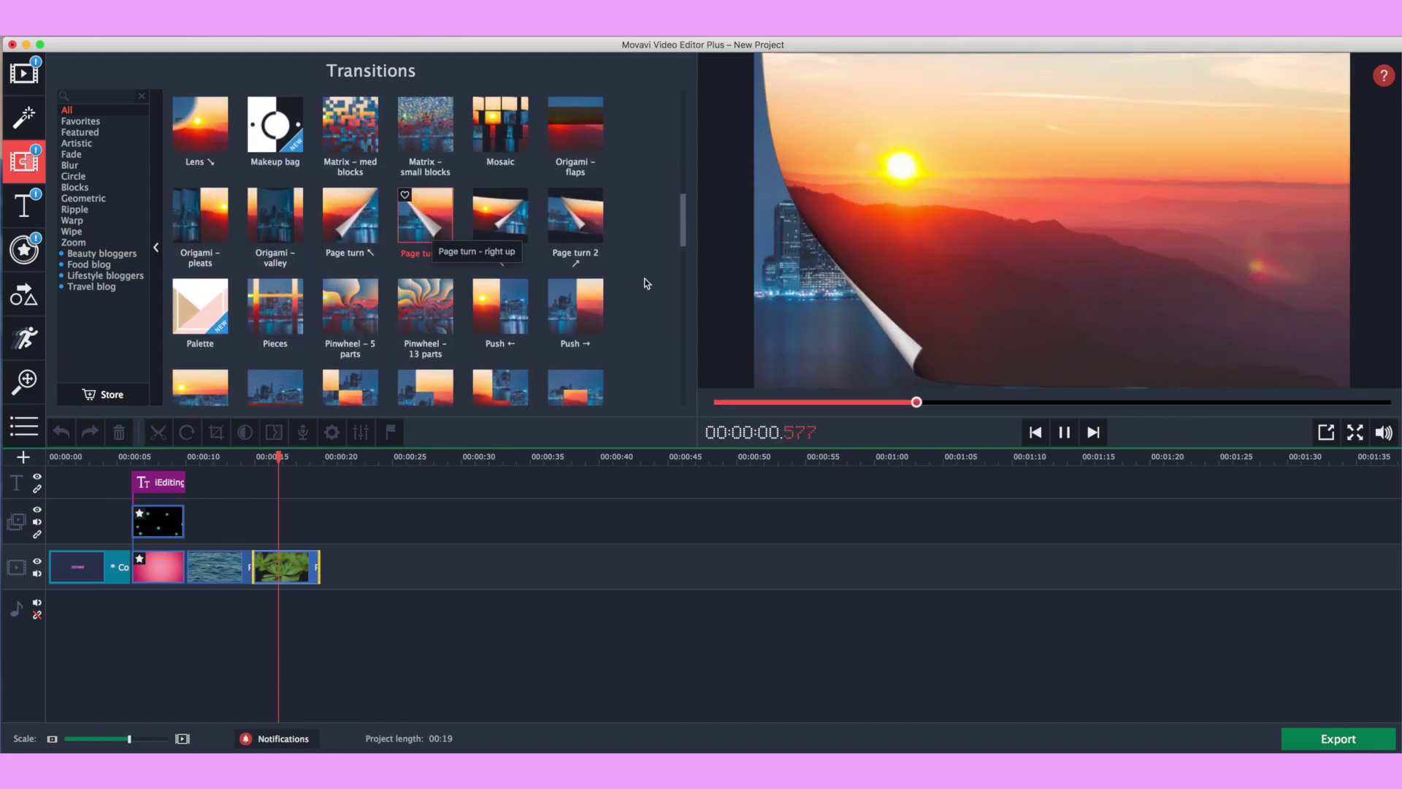
{"action": "left_click", "coordinate": [1065, 431]}
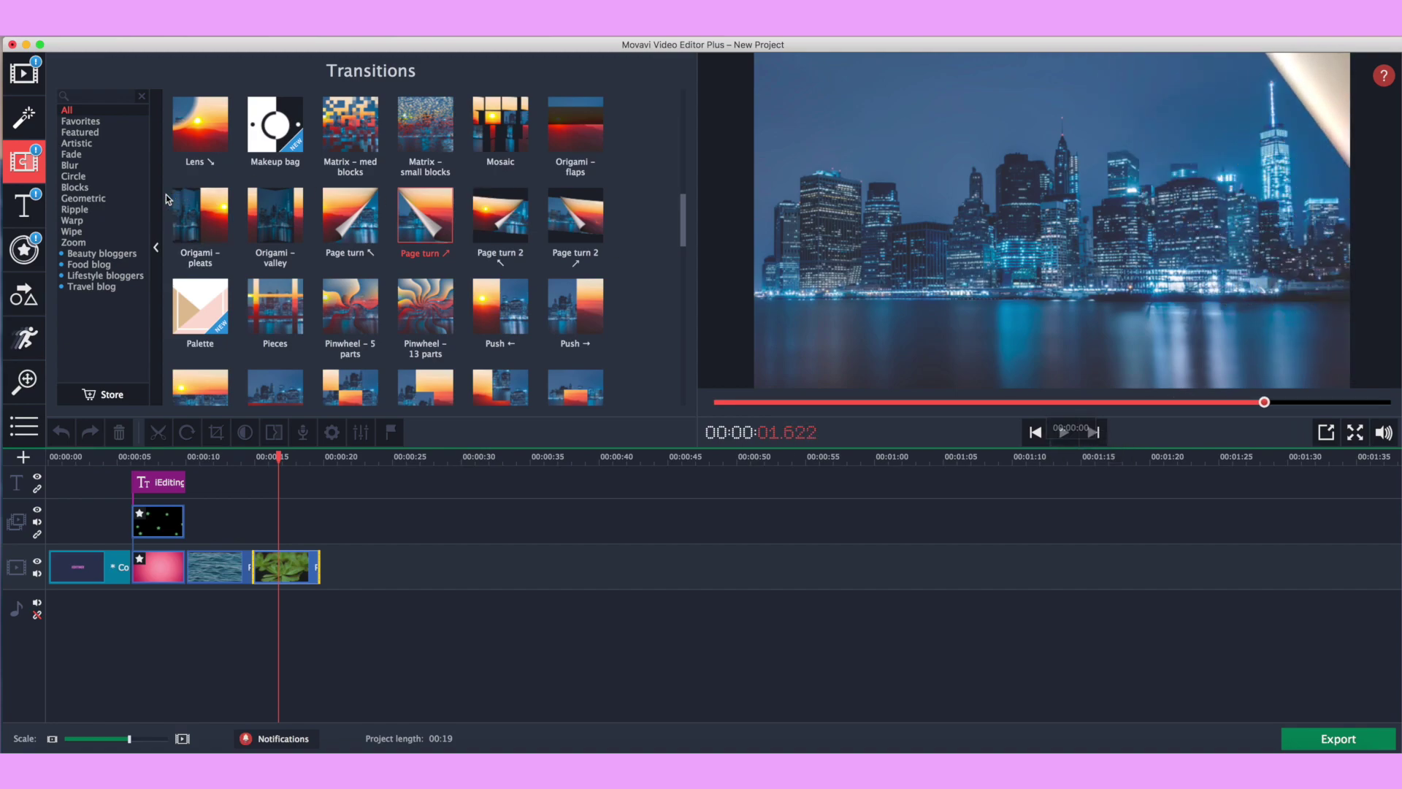
Browse Beauty, Food, Lifestyle and Travel blog transitions, previewing Hot bouillon and Camera lens.
{"action": "left_click", "coordinate": [111, 254]}
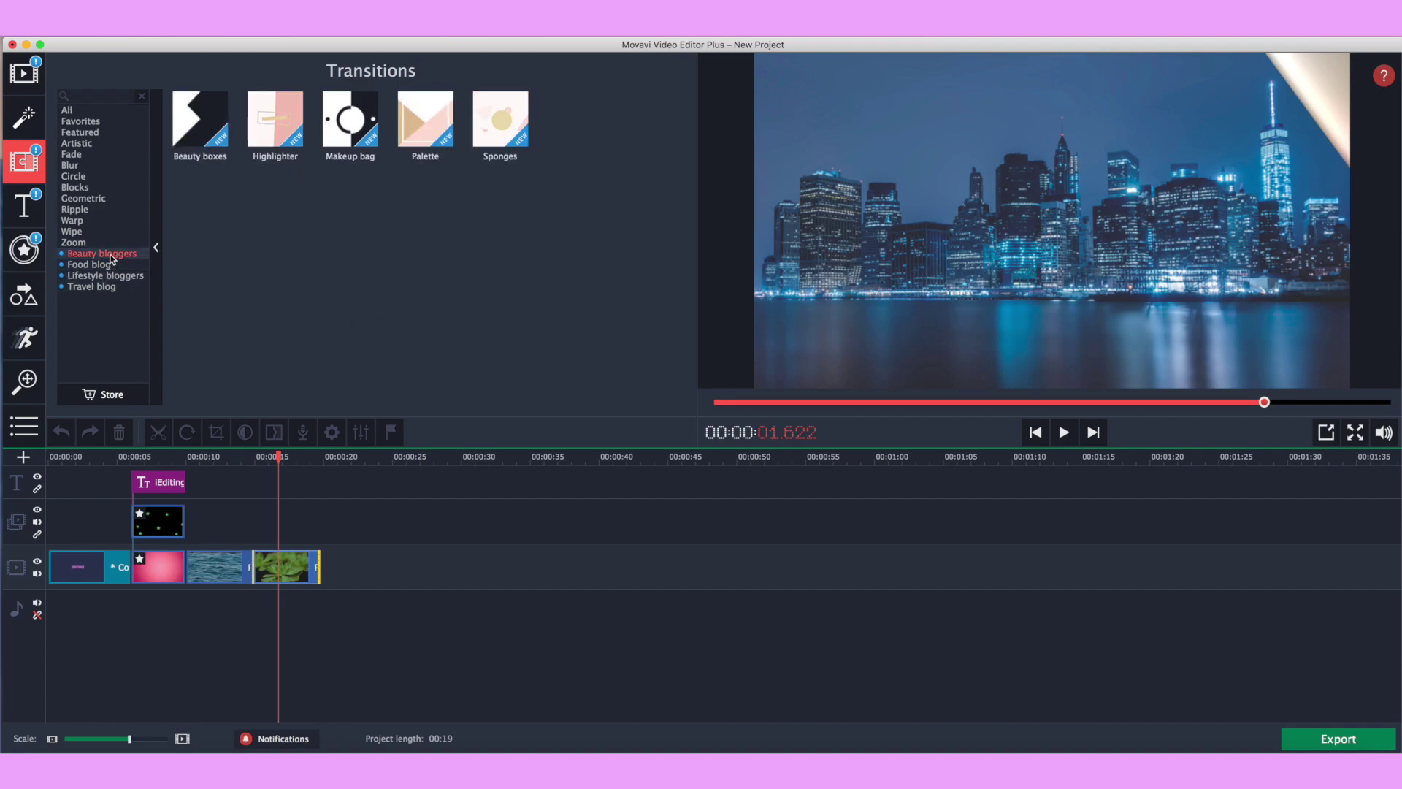
{"action": "left_click", "coordinate": [110, 265]}
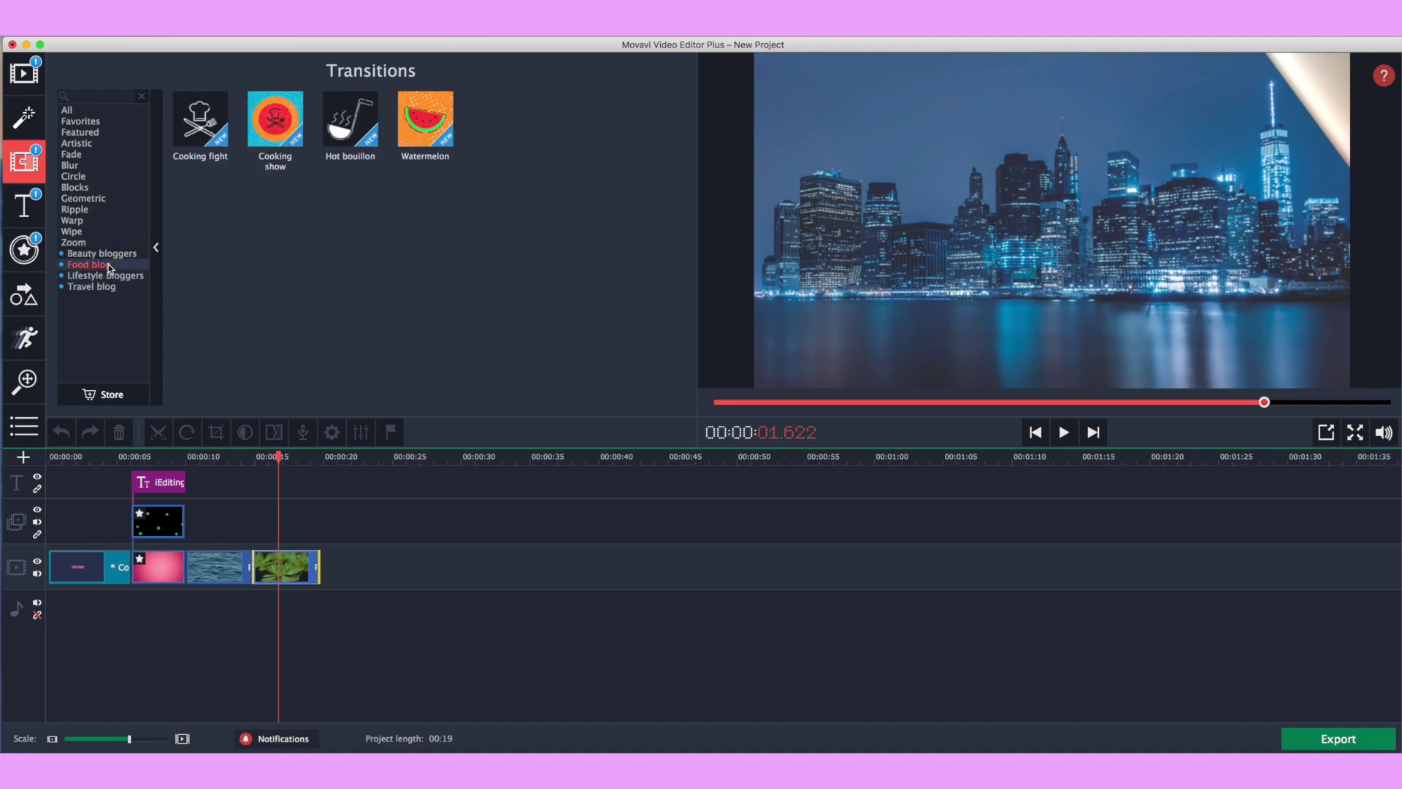
{"action": "left_click", "coordinate": [357, 131]}
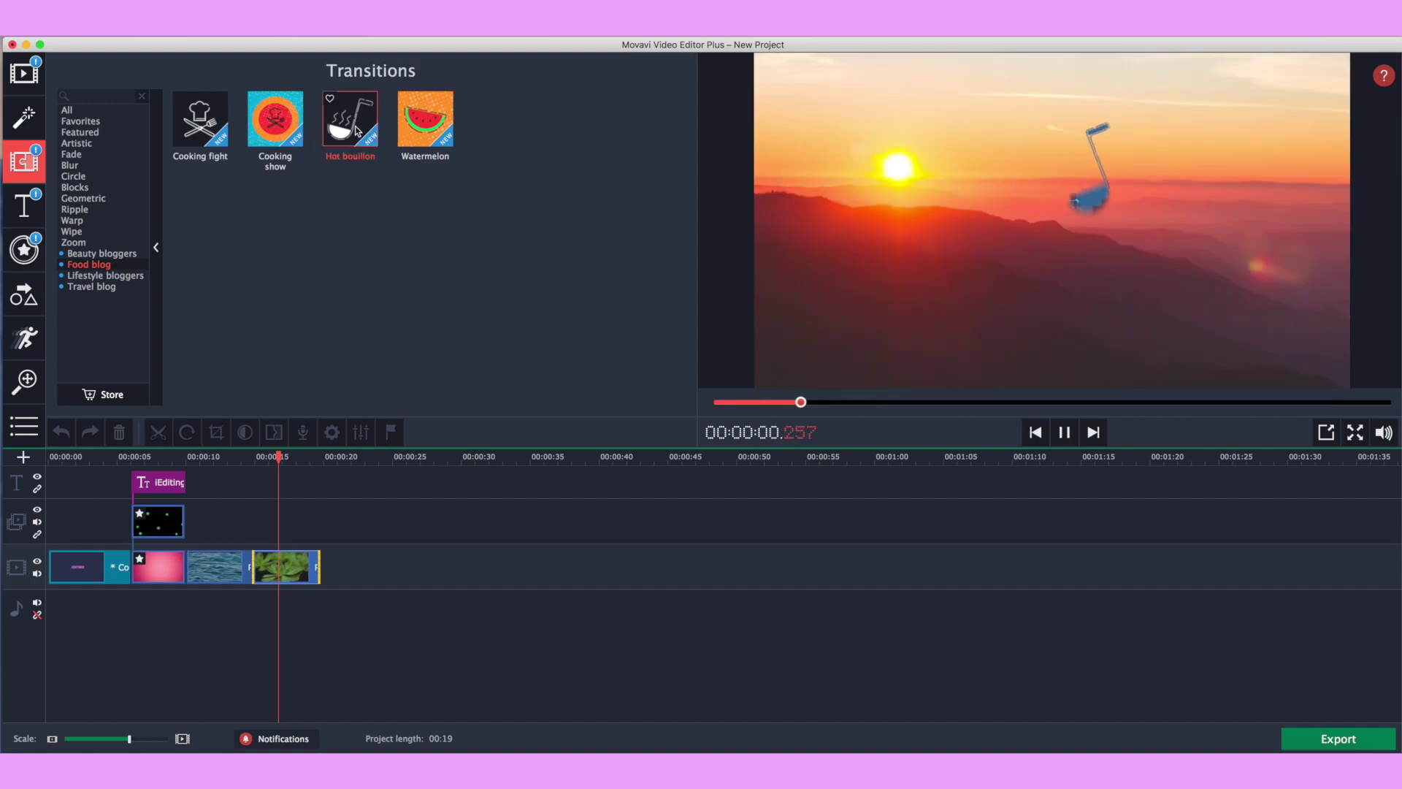
{"action": "left_click", "coordinate": [115, 275]}
{"action": "left_click", "coordinate": [91, 286]}
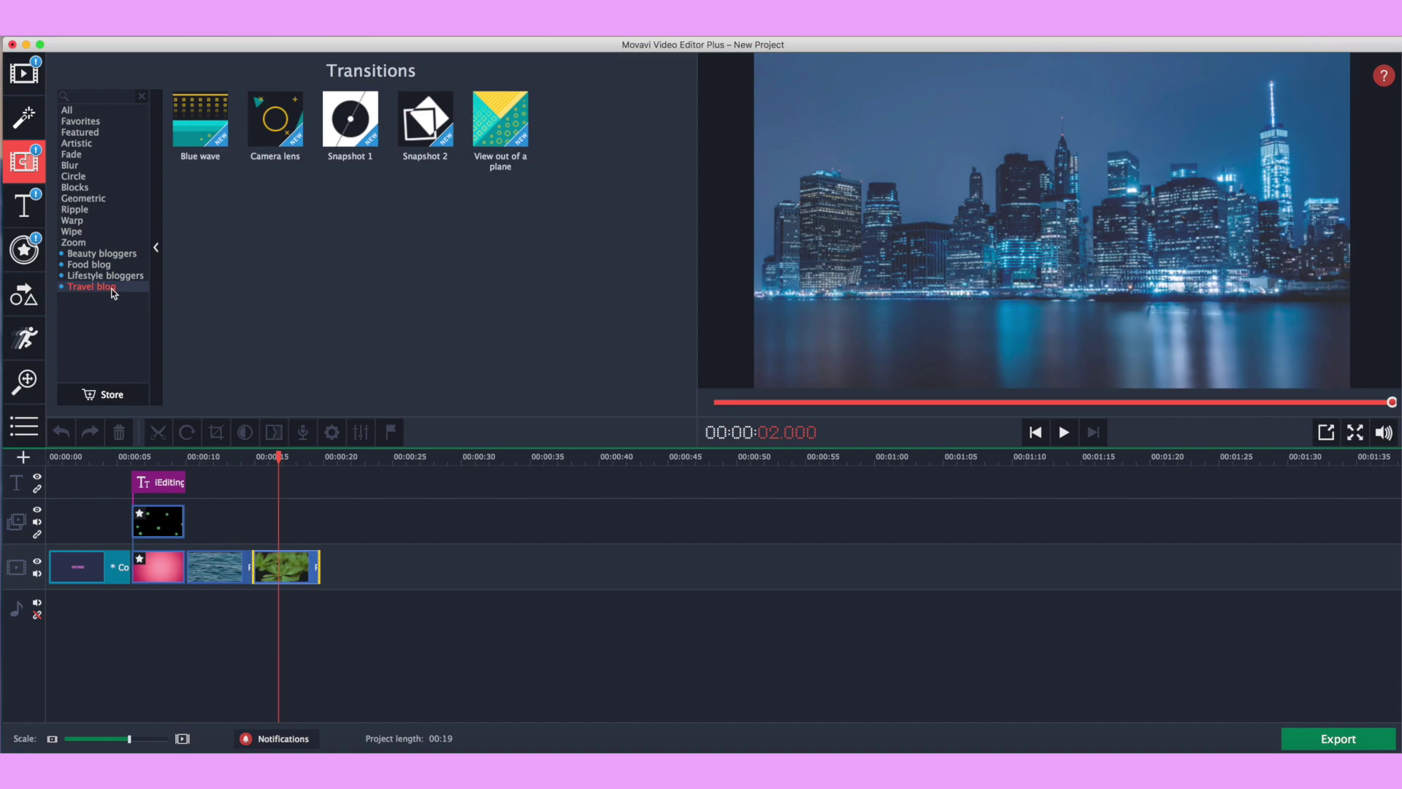
{"action": "left_click", "coordinate": [282, 124]}
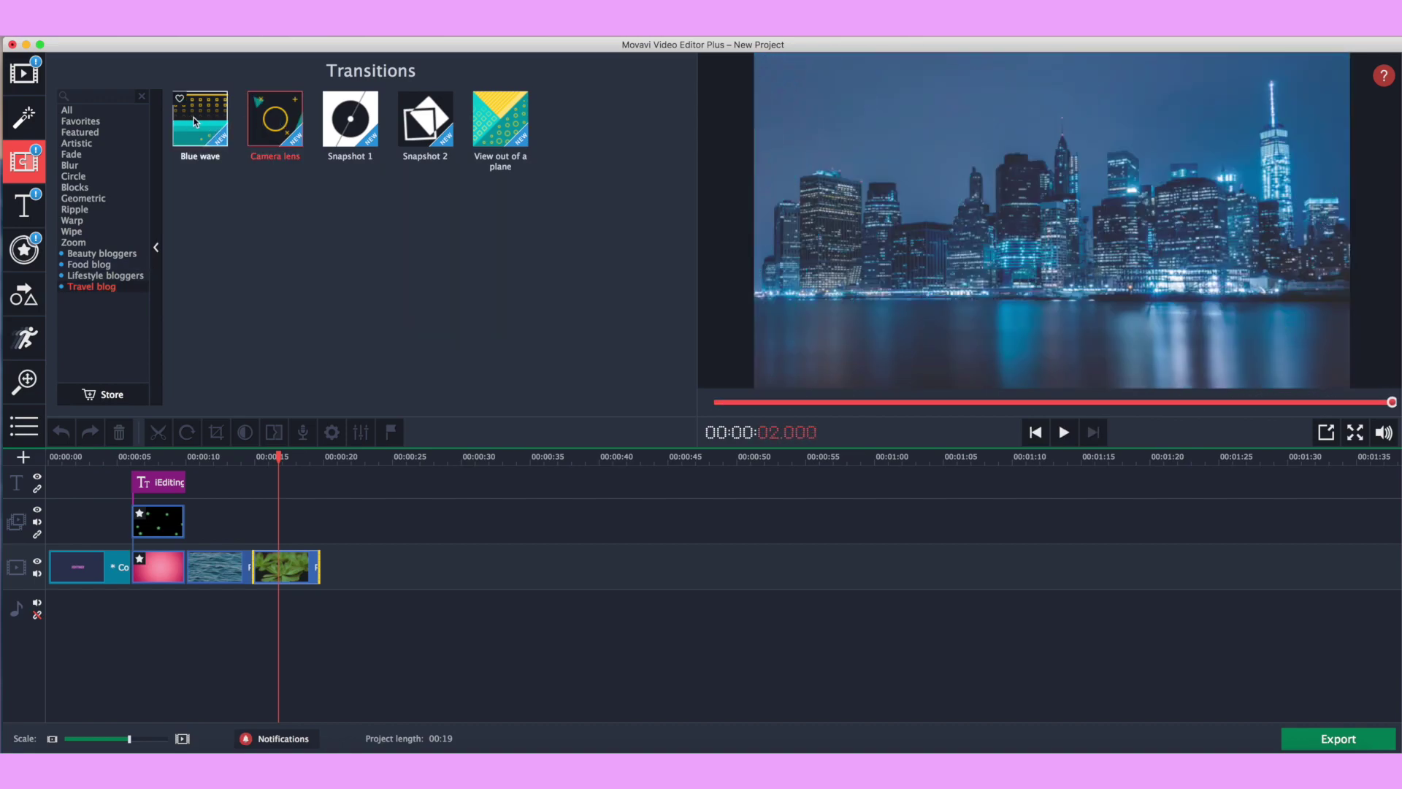
Place Blue wave between the water and succulent clips and play that transition back.
{"action": "left_click_drag", "start_coordinate": [197, 123], "coordinate": [253, 568]}
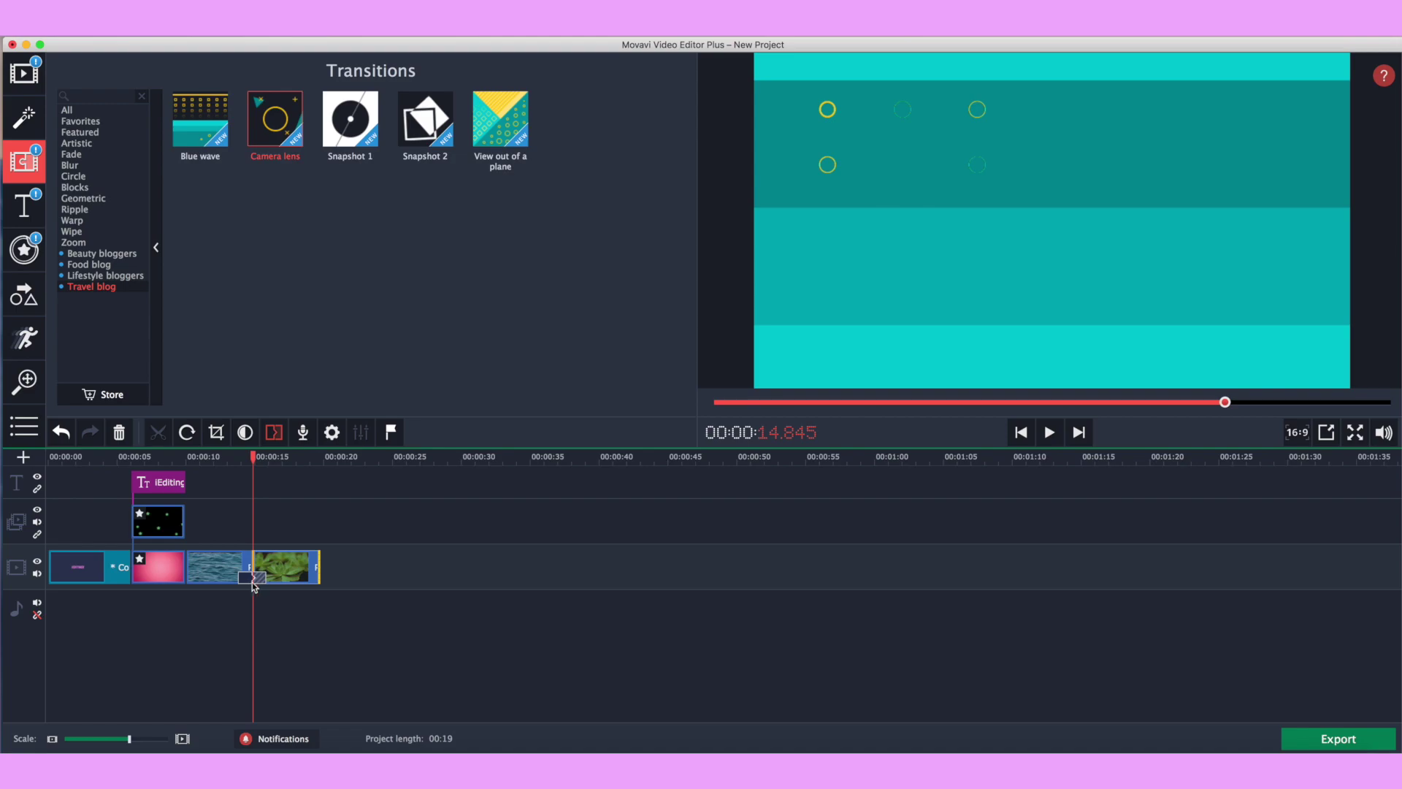
{"action": "left_click_drag", "start_coordinate": [253, 454], "coordinate": [224, 456]}
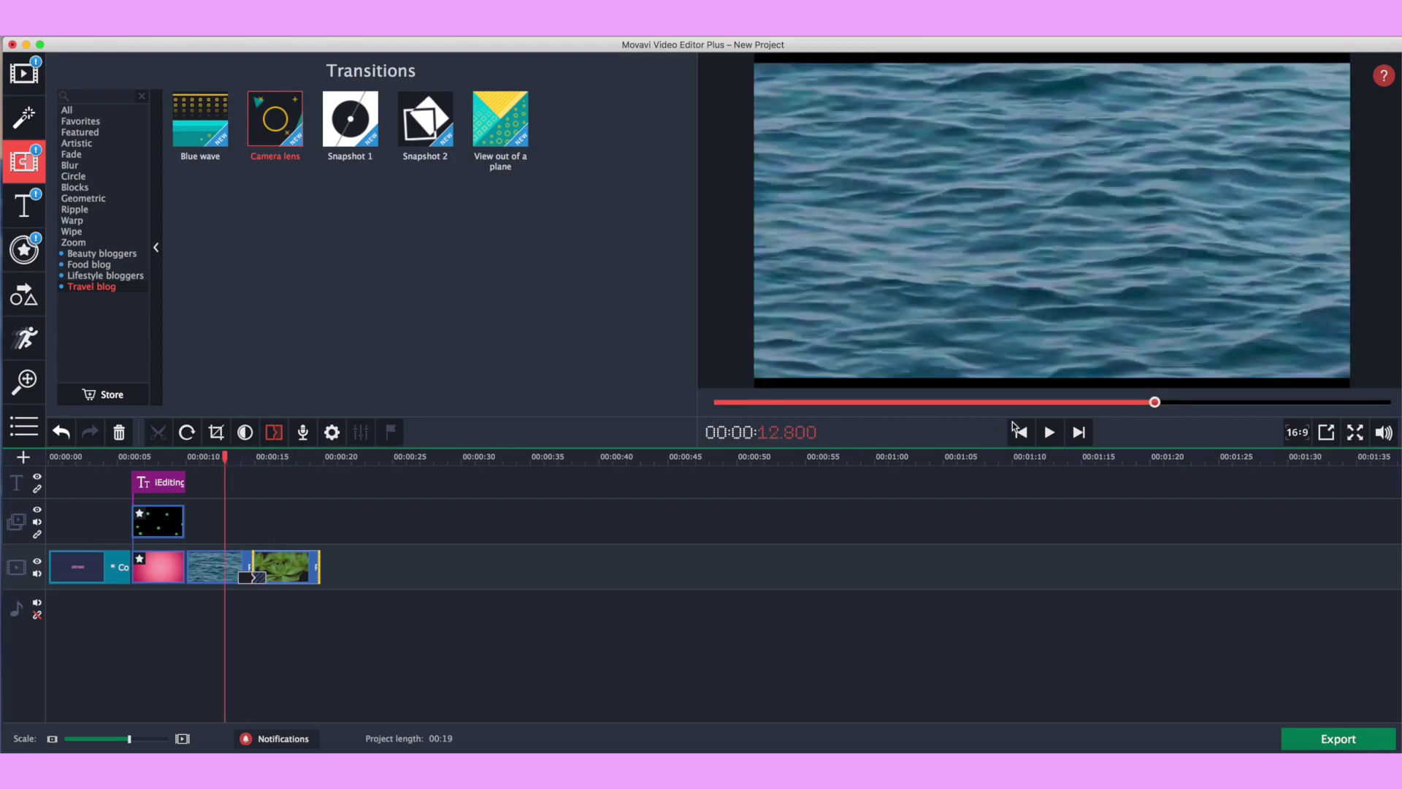
{"action": "left_click", "coordinate": [1051, 432]}
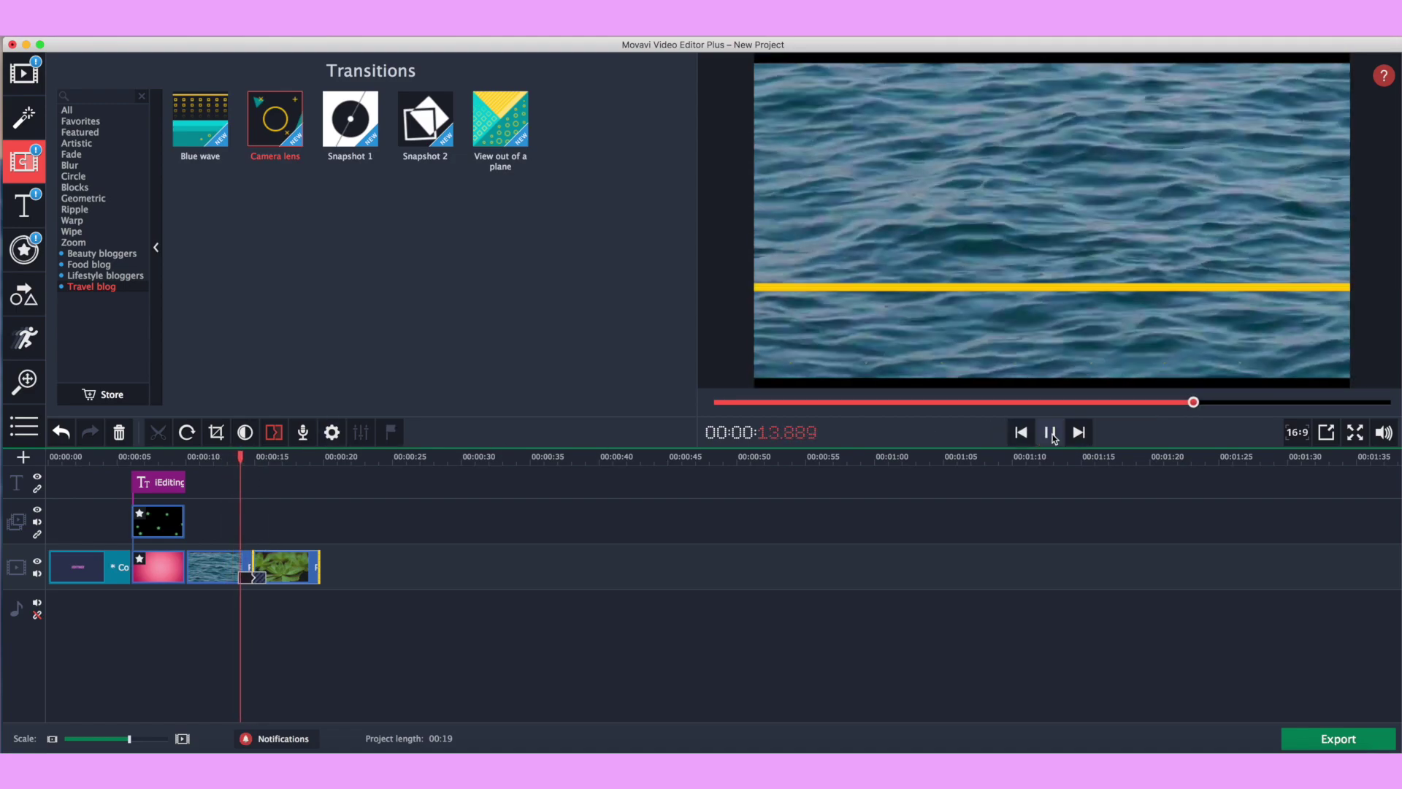
{"action": "left_click", "coordinate": [1052, 434]}
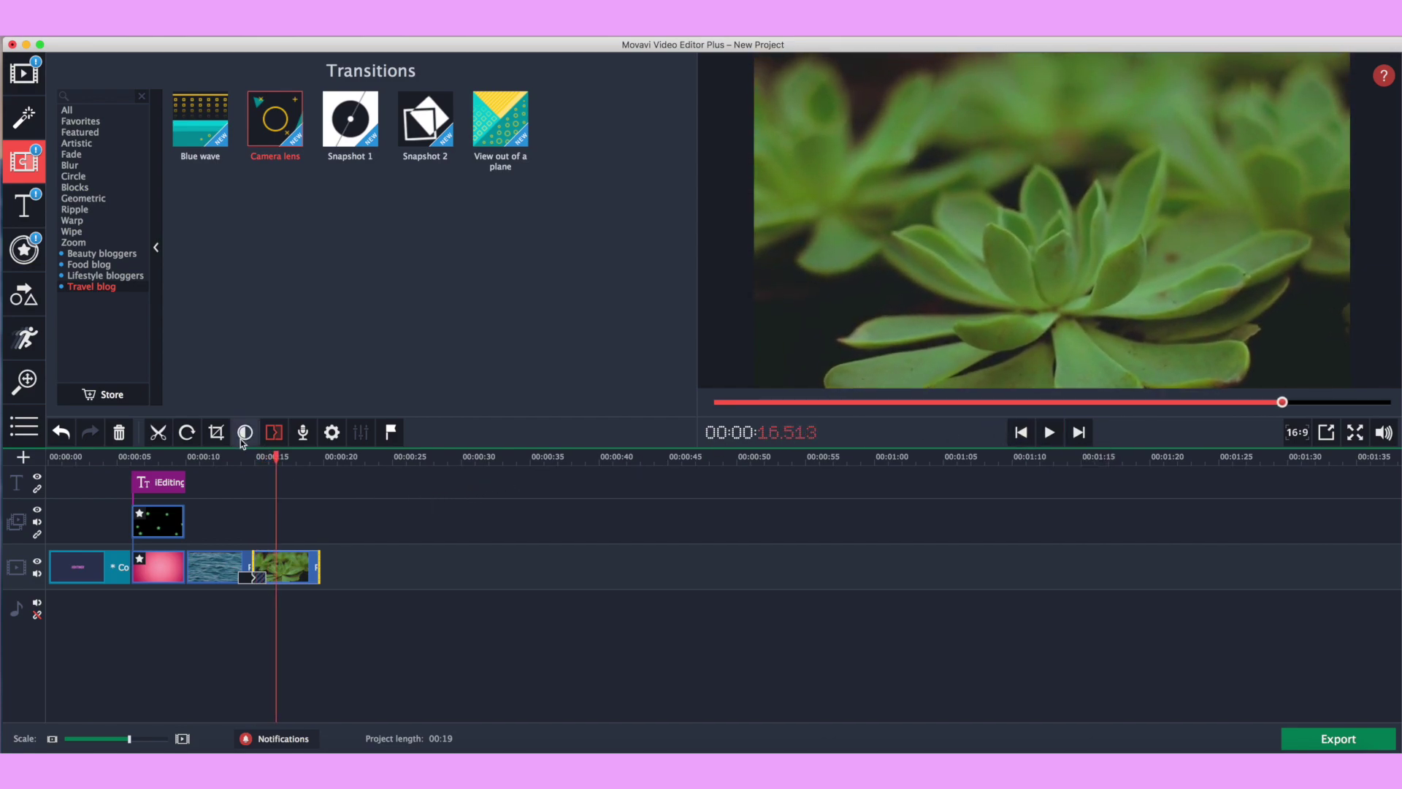